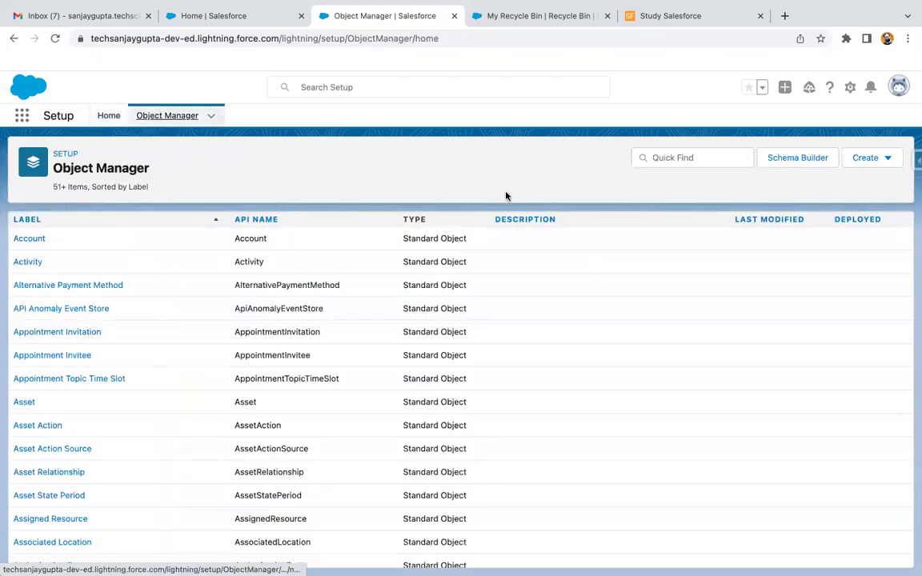
- Find the Case object in Object Manager and start a new record type for it
left_click(675, 160)
type("case")
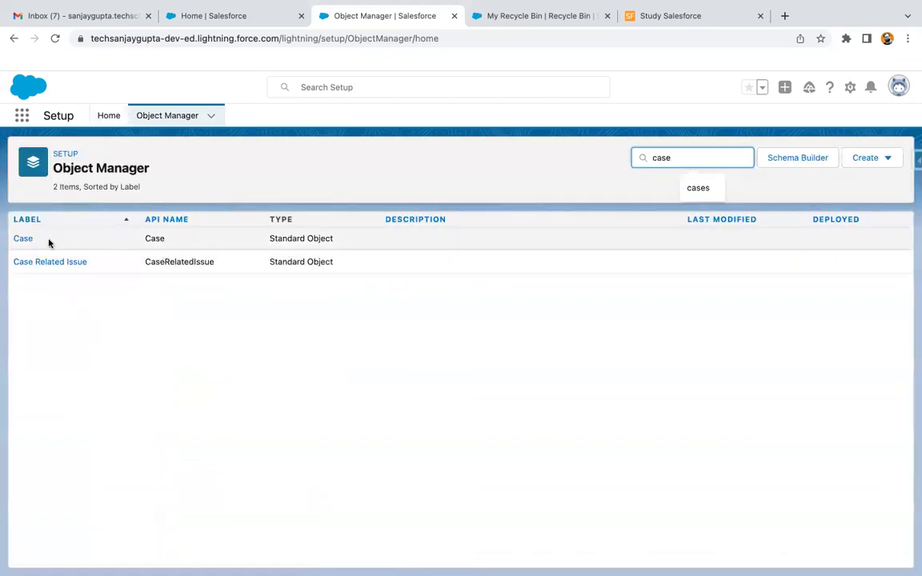
left_click(24, 239)
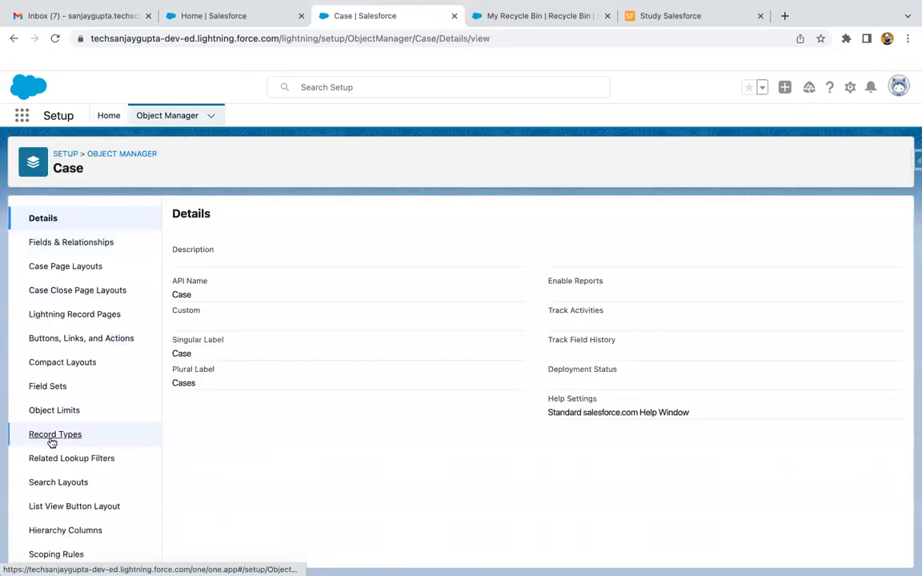
left_click(50, 436)
left_click(771, 220)
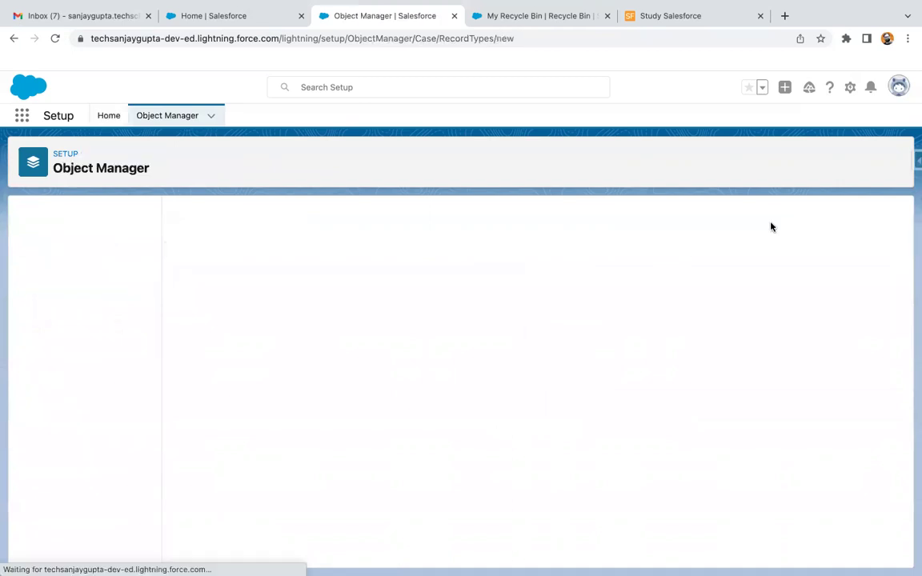
- Define the record type with label Partner Case and Case Support Process, leaving it active and available to all profiles, and continue to page layouts
scroll(430, 333, "down", 2)
scroll(429, 336, "down", 1)
left_click(351, 273)
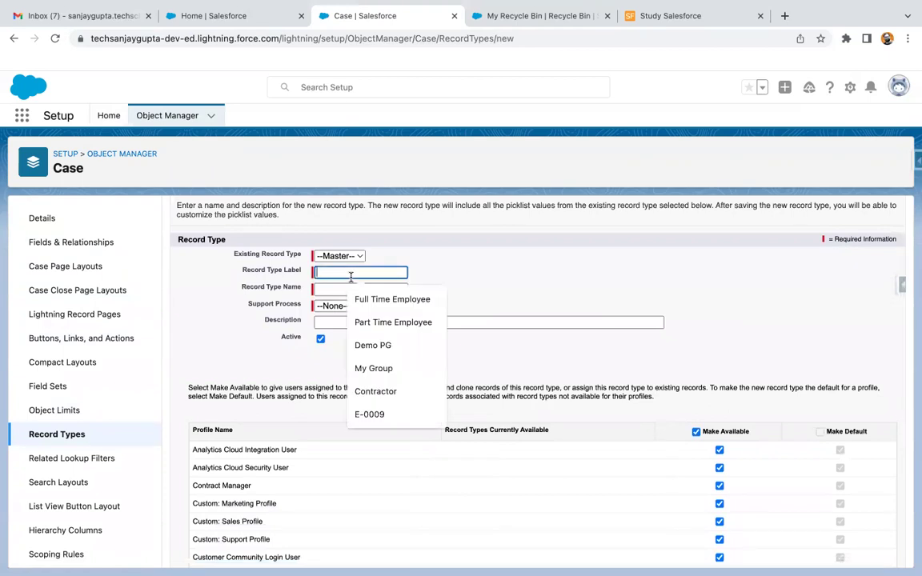
type("Partner C")
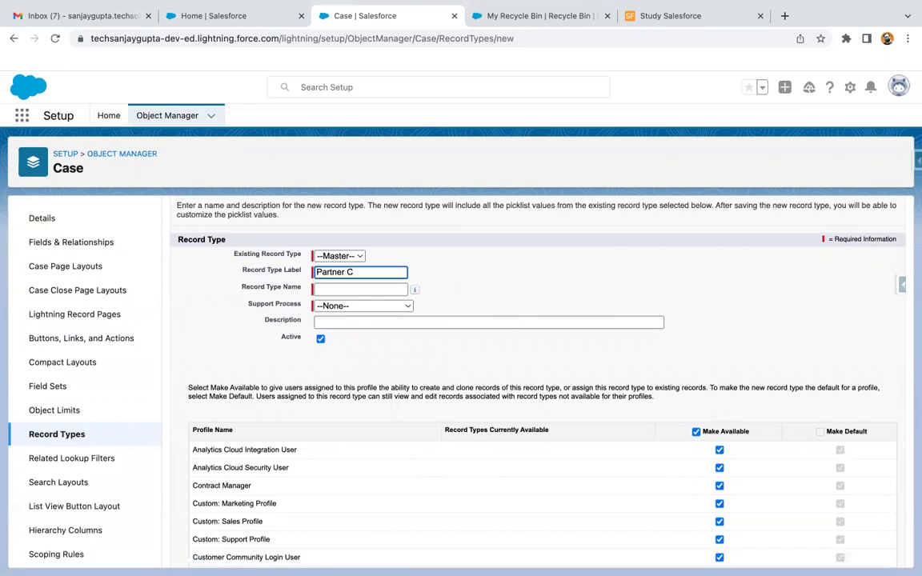
left_click(352, 288)
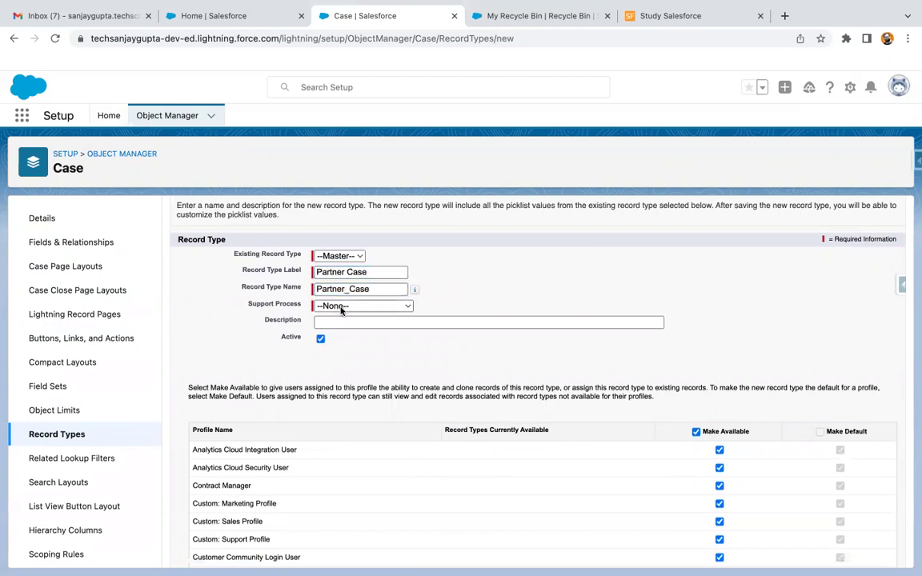
left_click(332, 305)
left_click(352, 321)
scroll(525, 323, "down", 3)
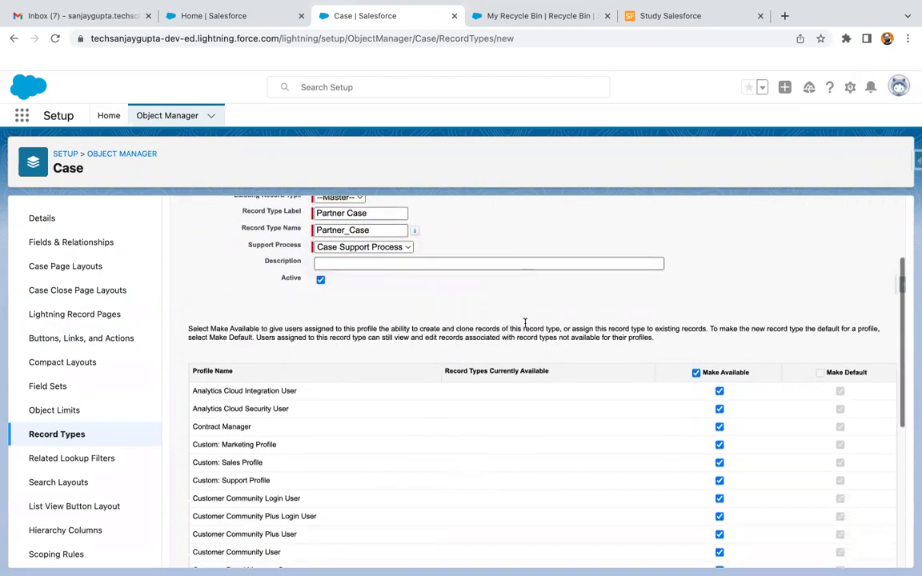
scroll(686, 374, "down", 5)
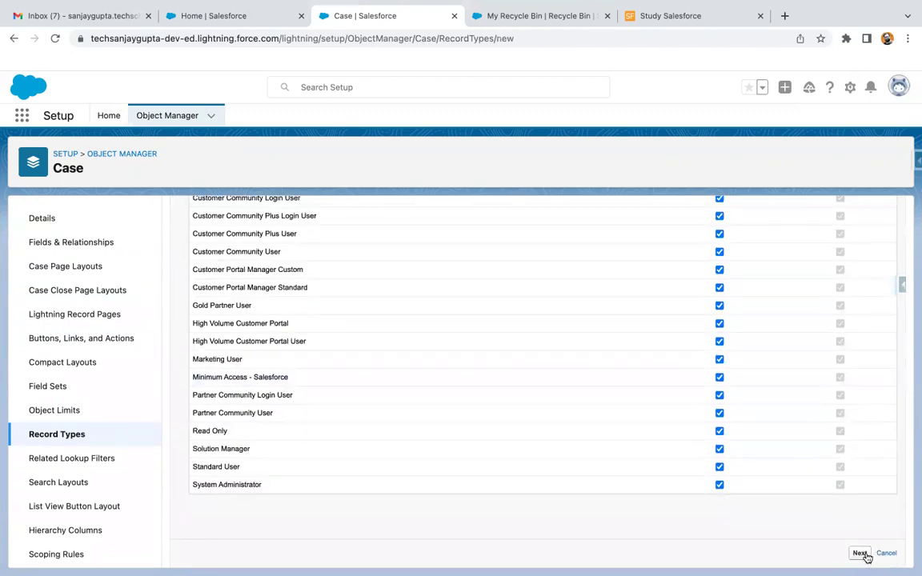
left_click(859, 552)
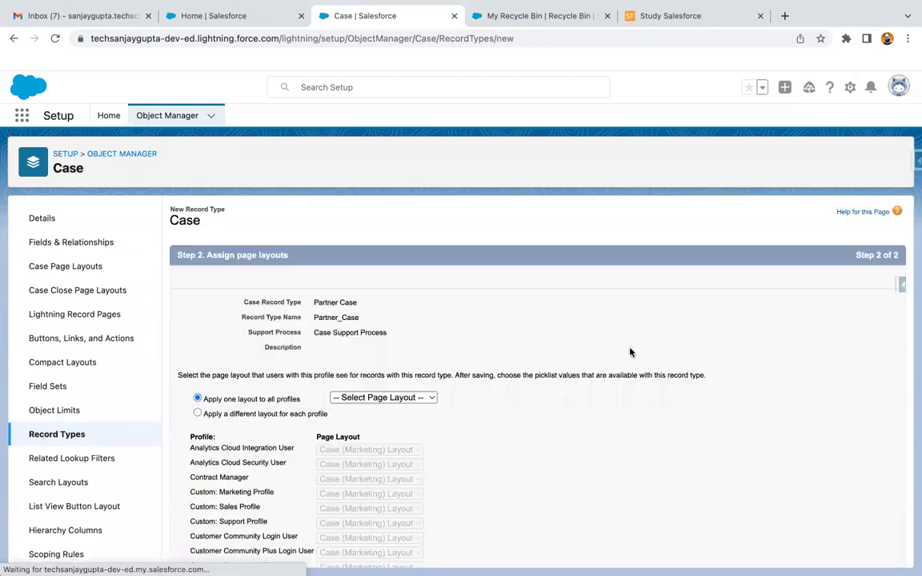
- Apply Case Layout to all profiles for the Partner Case record type, then save it and start another record type
scroll(493, 381, "down", 3)
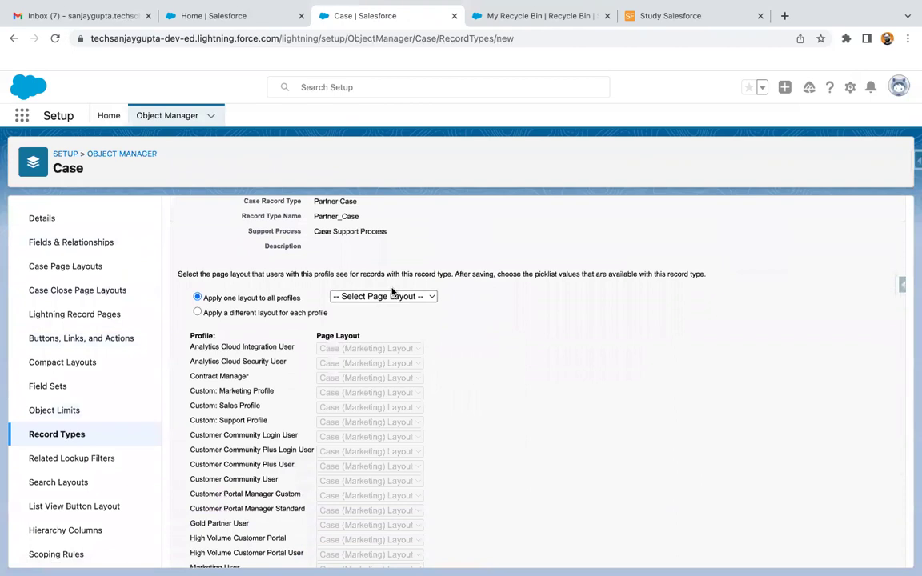
left_click(392, 294)
left_click(383, 353)
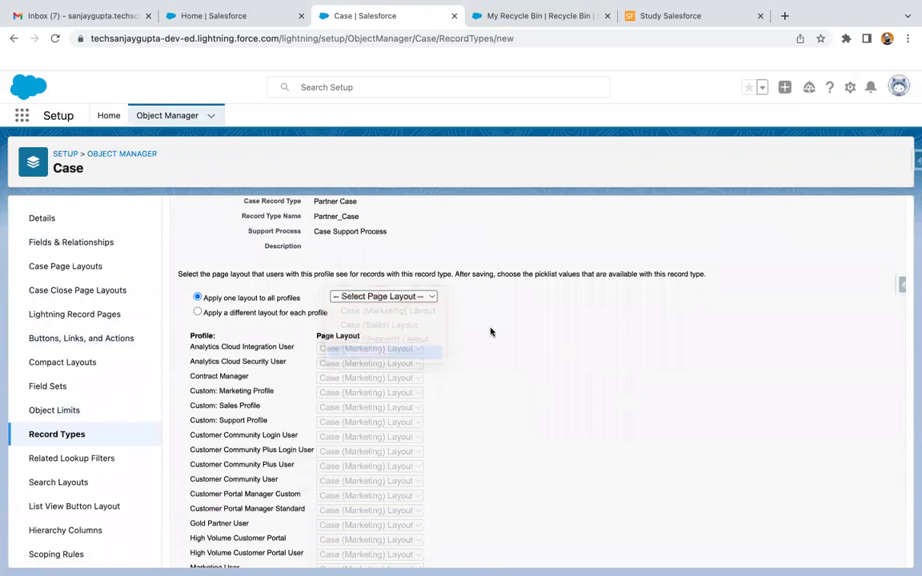
scroll(494, 330, "up", 3)
scroll(682, 304, "down", 7)
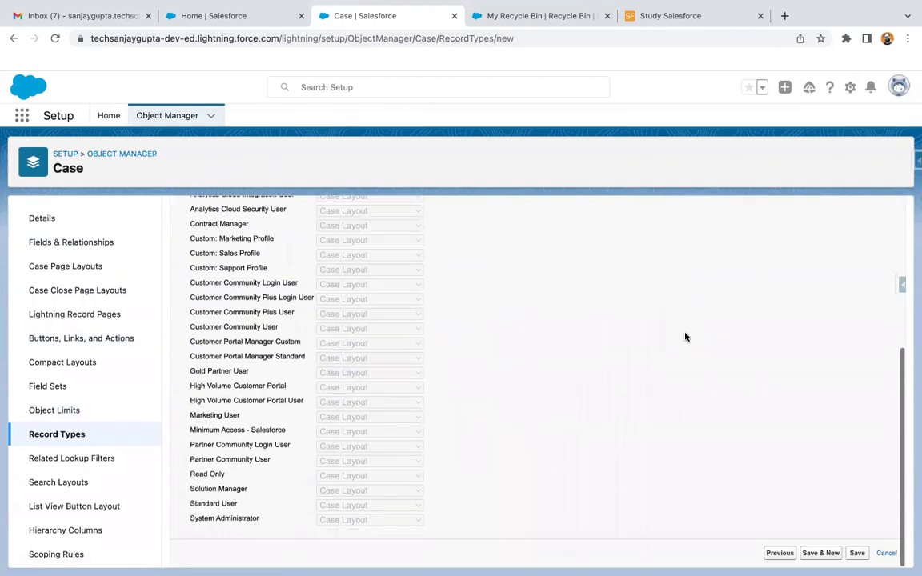
left_click(822, 552)
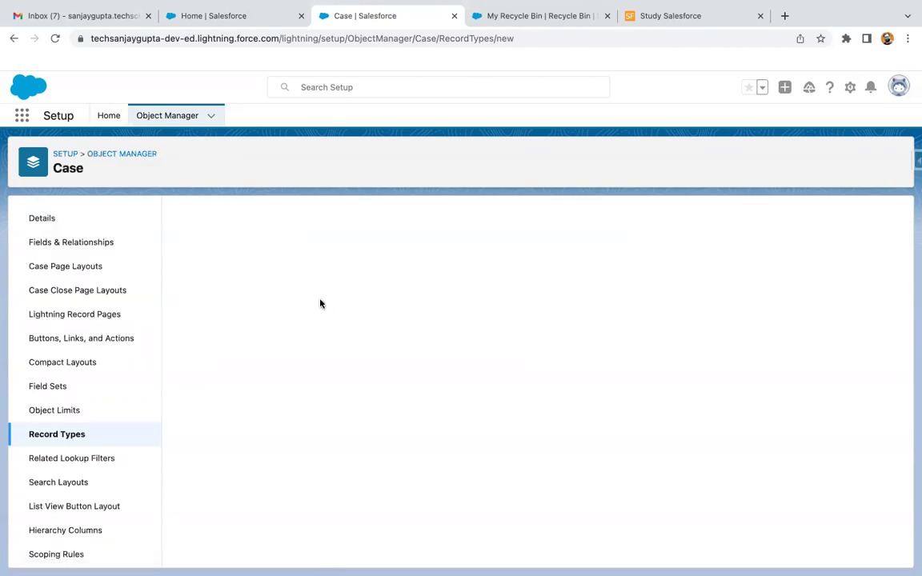
- Define an active Customer Case record type with Case Support Process, make it available to all profiles, and continue to page layouts
type("Customer Case")
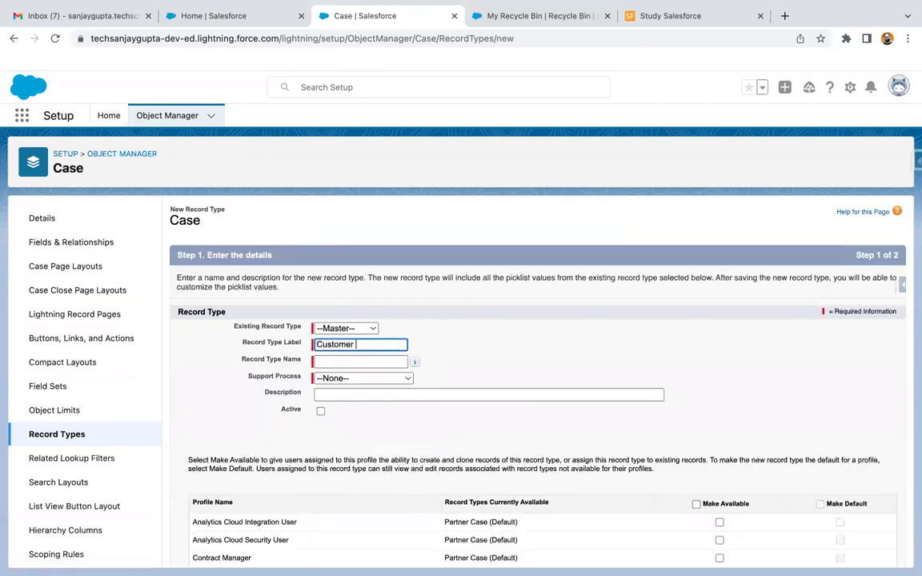
left_click(447, 345)
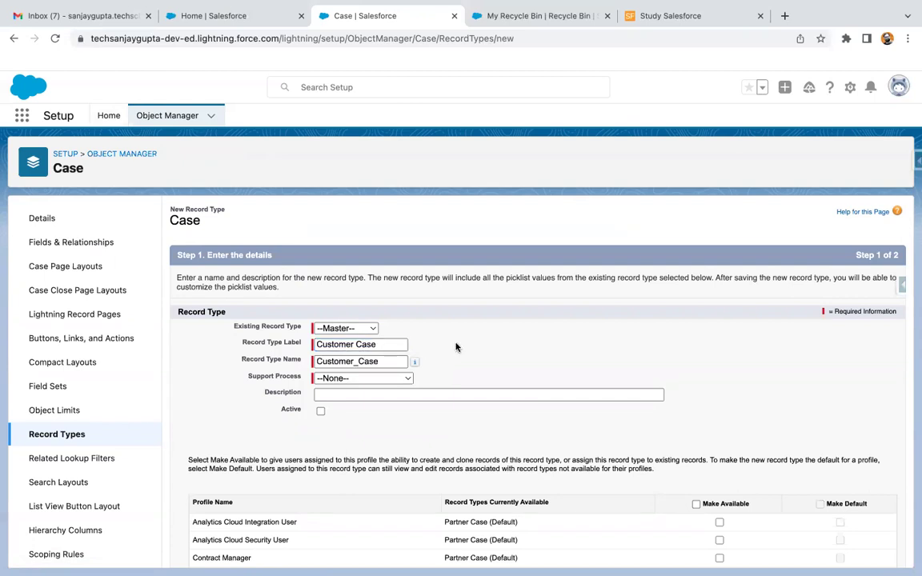
left_click(384, 379)
left_click(400, 391)
scroll(701, 404, "down", 3)
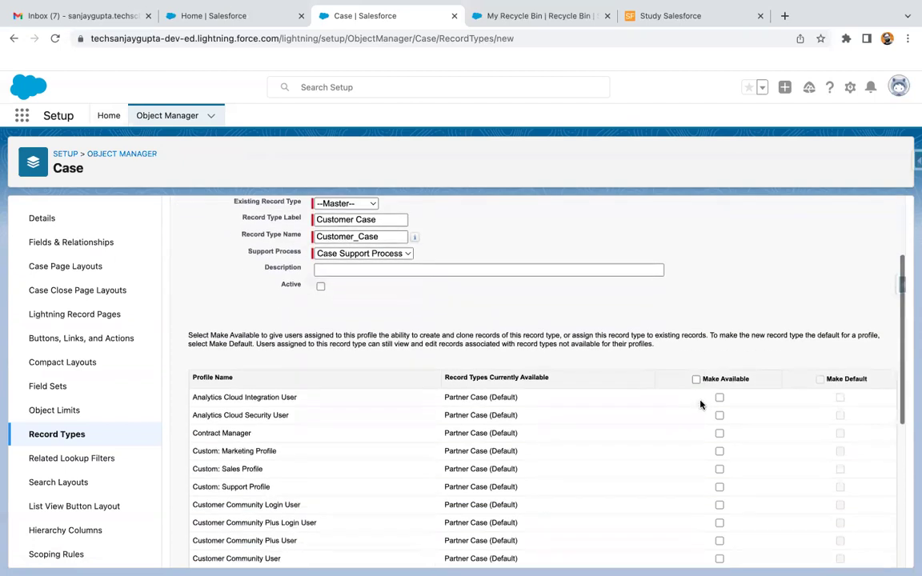
left_click(696, 380)
scroll(700, 348, "down", 5)
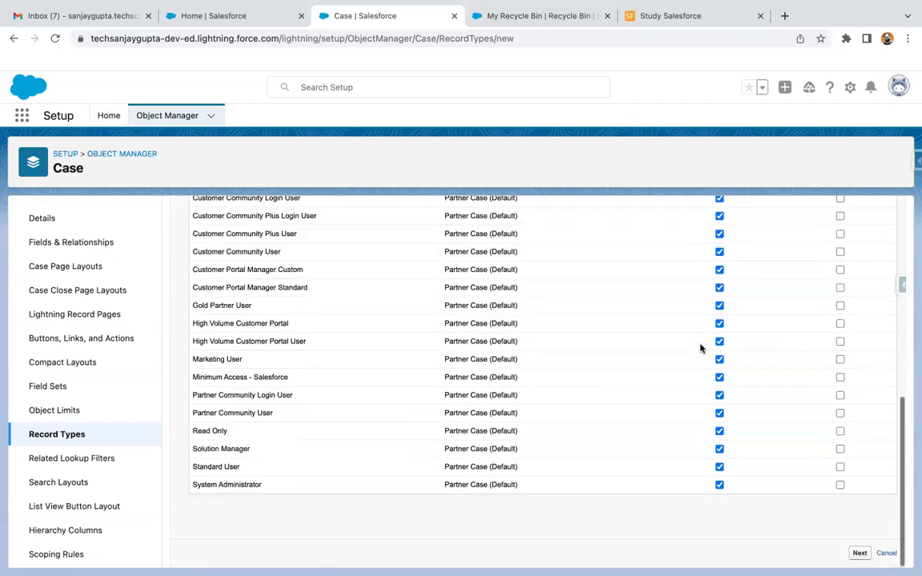
left_click(858, 552)
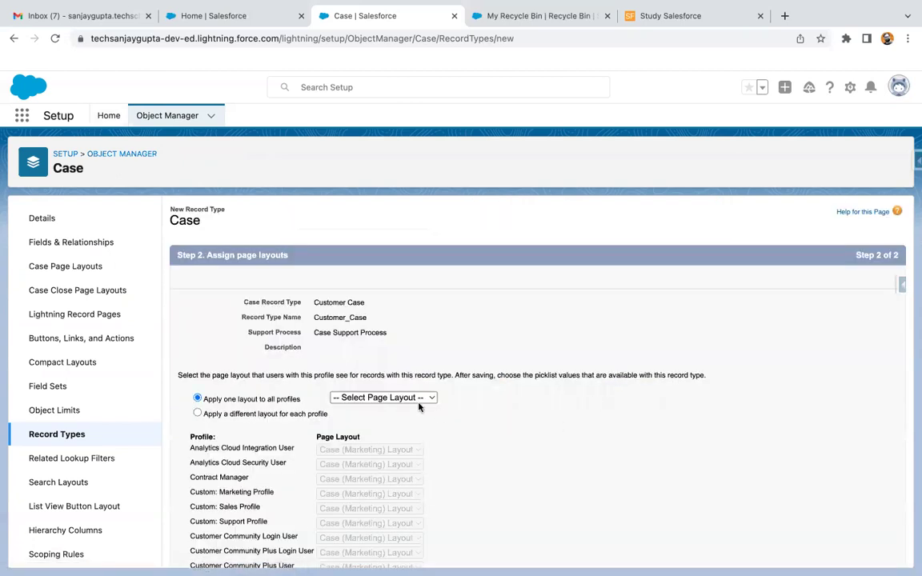
- Apply Case Layout to all profiles for Customer Case, save the record type, and return to the Case record types list
left_click(376, 398)
left_click(377, 453)
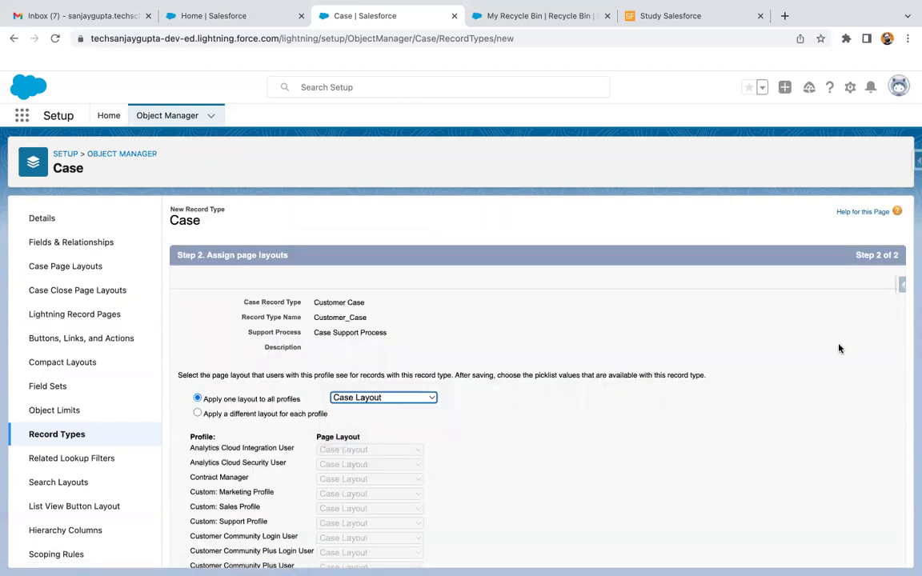
scroll(837, 351, "down", 6)
left_click(856, 553)
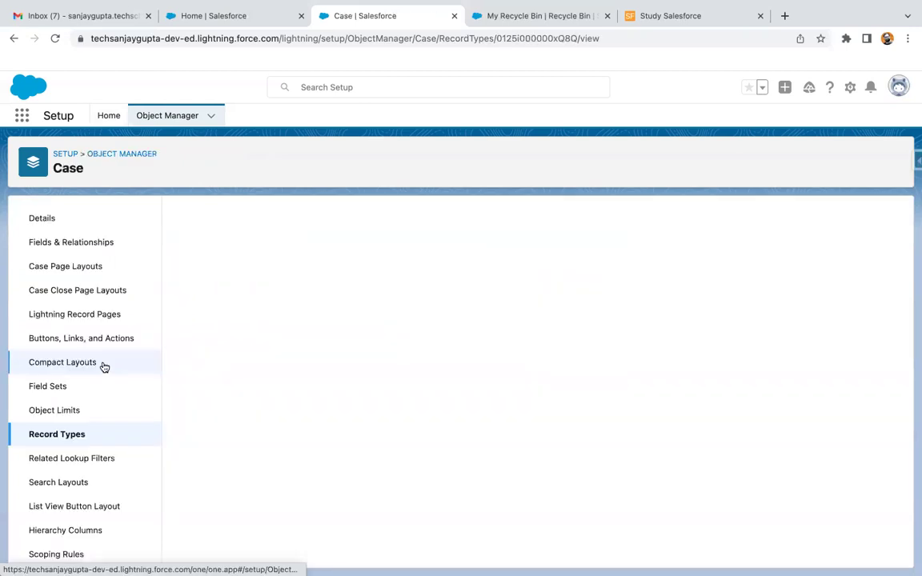
left_click(44, 437)
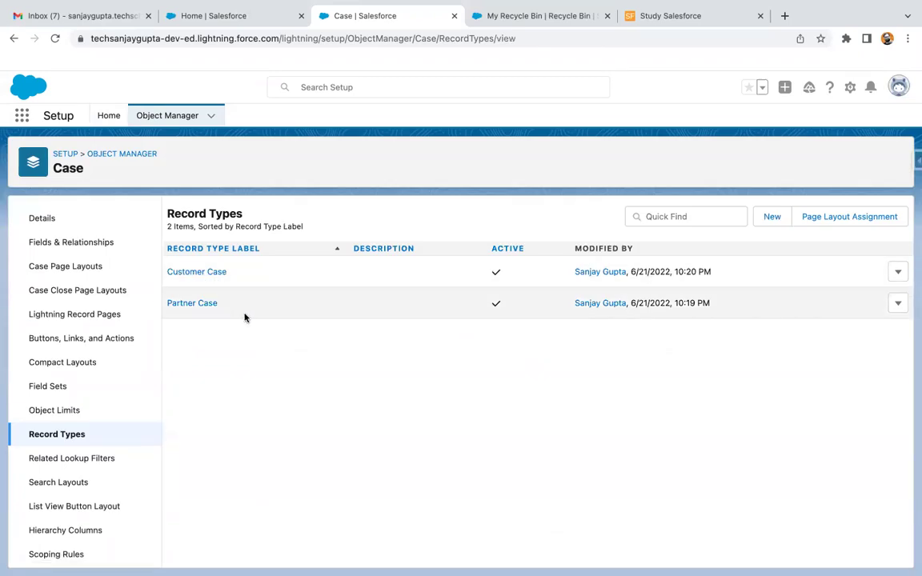
- Open the Account object's fields and start a new custom field with the Number data type
left_click(122, 154)
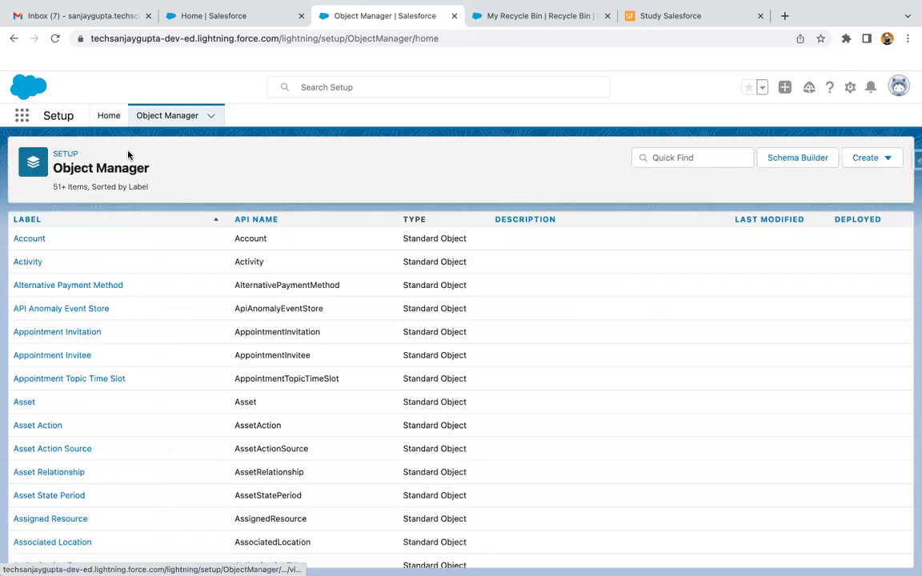
left_click(28, 237)
left_click(68, 242)
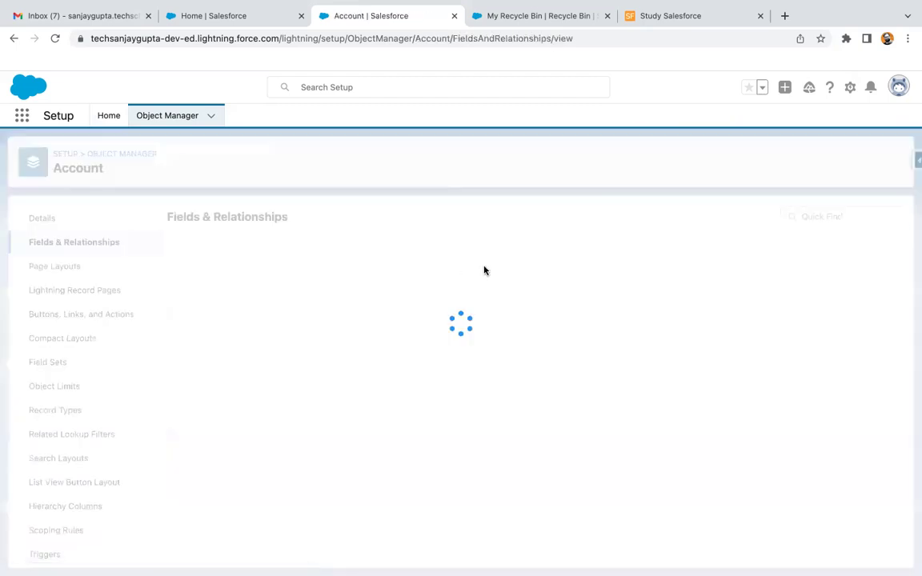
left_click(614, 217)
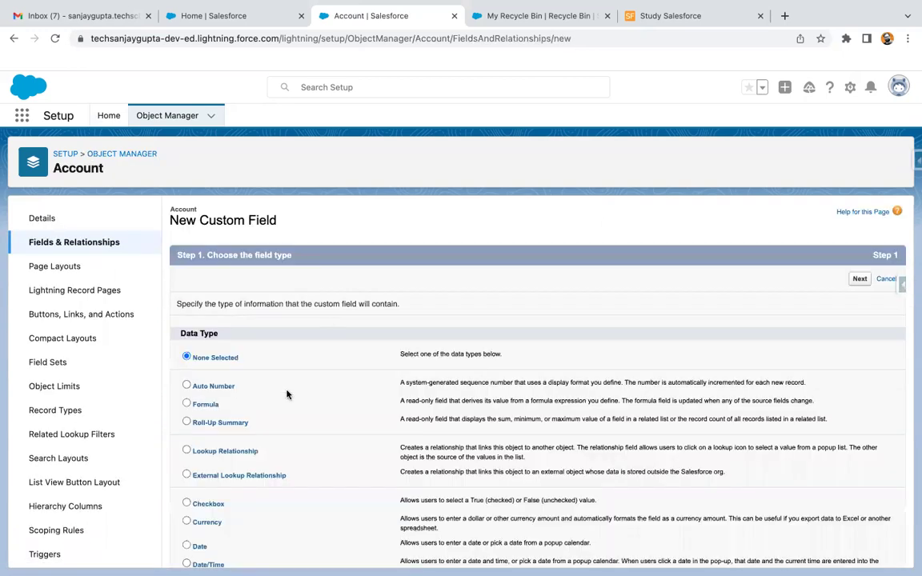
scroll(287, 394, "down", 3)
left_click(198, 522)
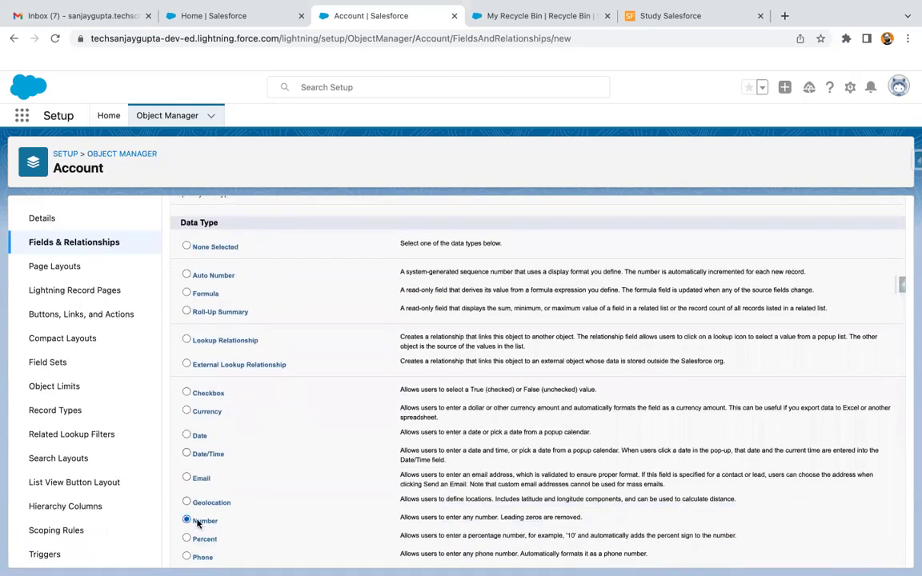
scroll(836, 260, "up", 3)
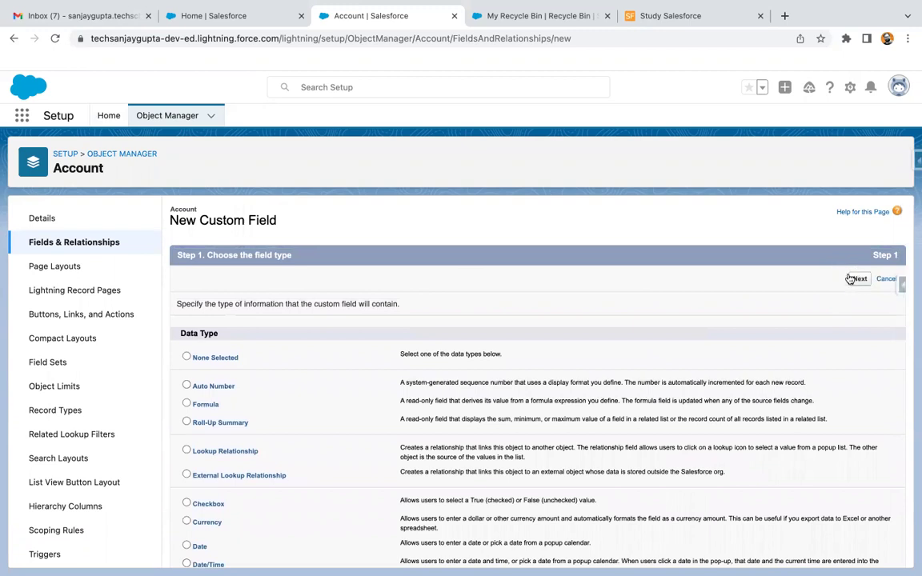
- Label the new Account number field Total Partner Cases and continue to field-level security
left_click(367, 306)
type("Total Partner Cases")
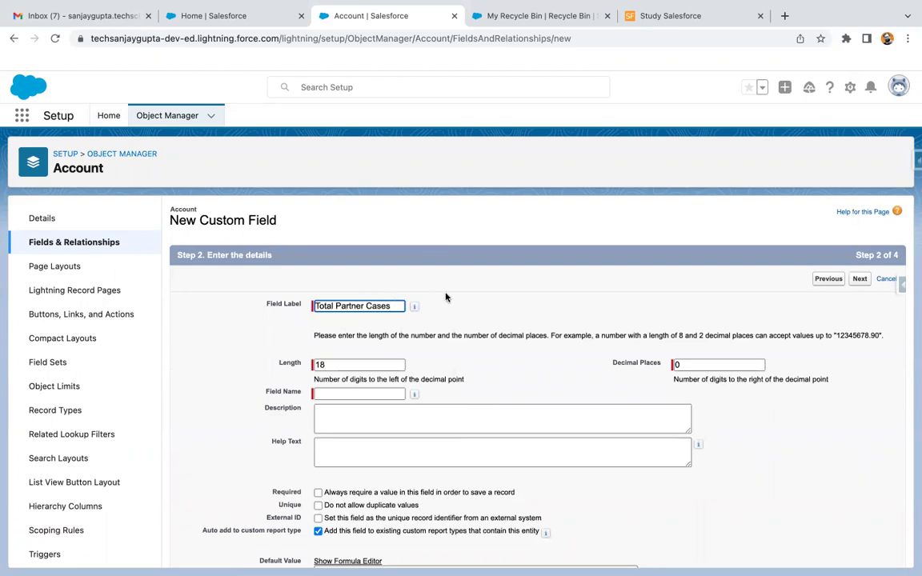
left_click(446, 297)
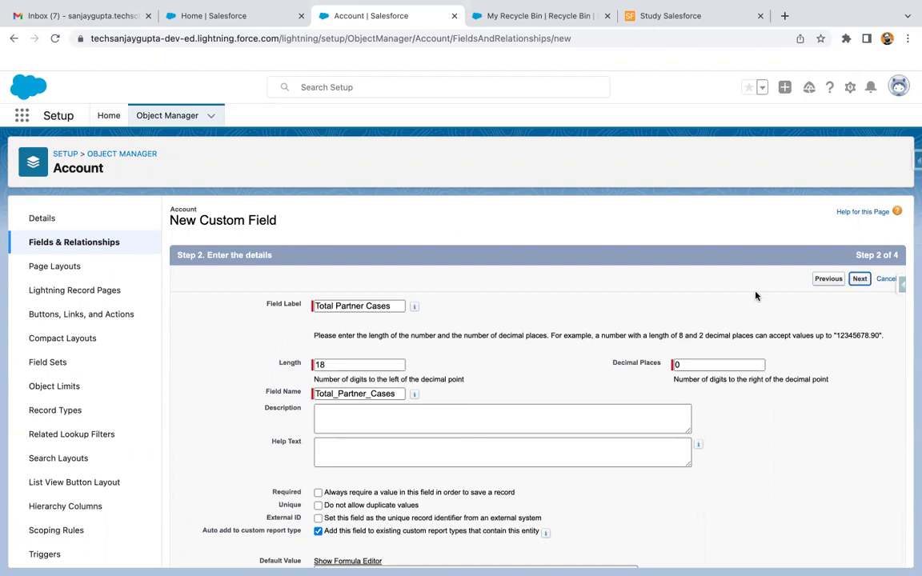
- Make the Total Partner Cases field visible to all profiles and save it with all Account page layouts included
left_click(655, 390)
scroll(656, 392, "down", 5)
scroll(655, 392, "up", 2)
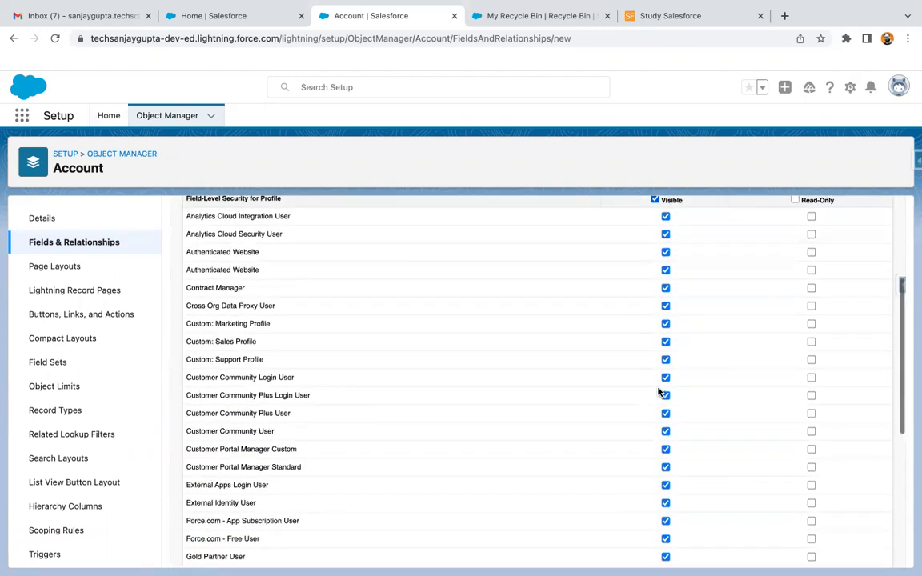
scroll(655, 393, "up", 3)
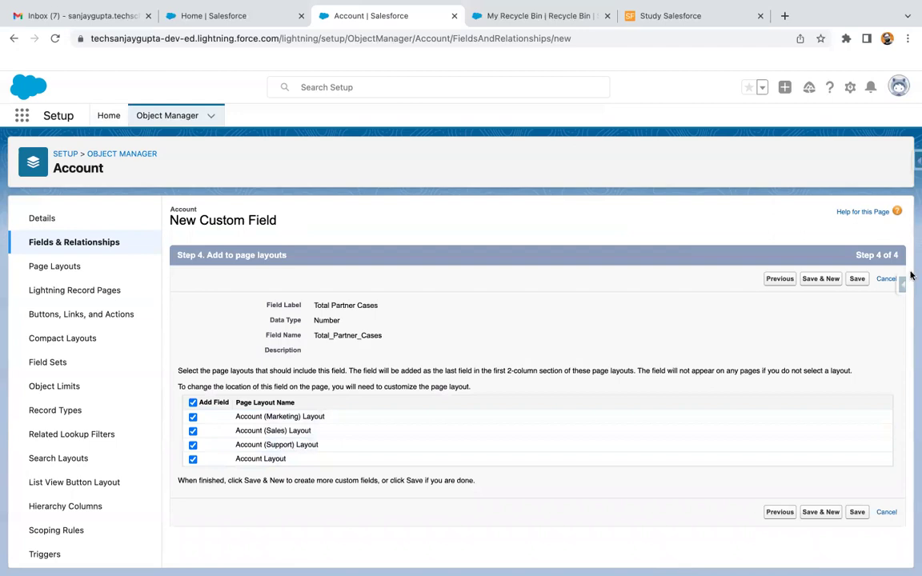
left_click(856, 279)
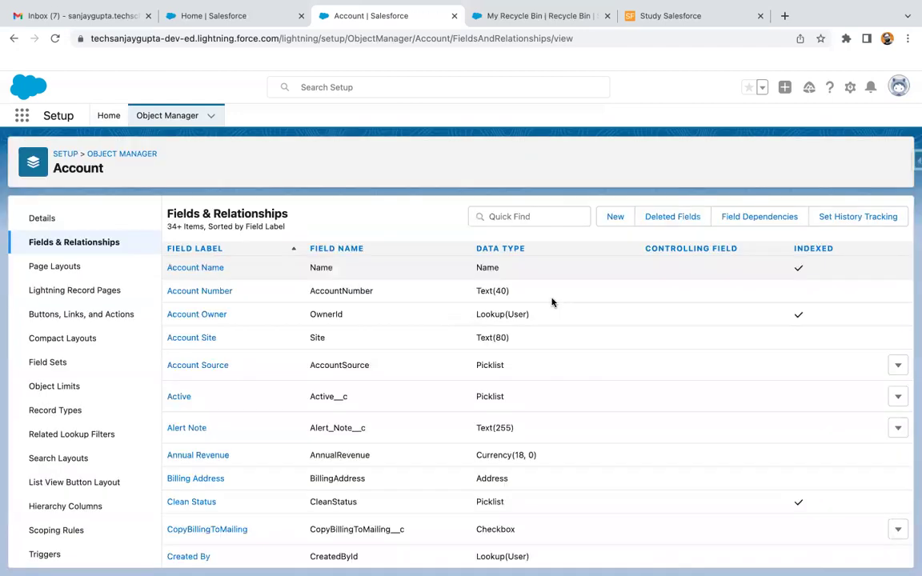
- Start another custom field on the Account object using the Number data type
left_click(613, 220)
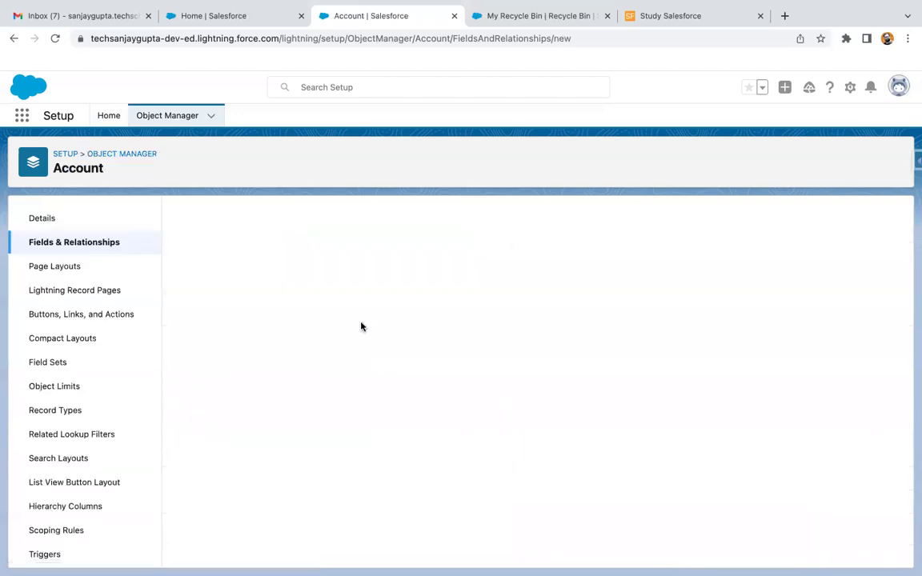
scroll(231, 476, "down", 3)
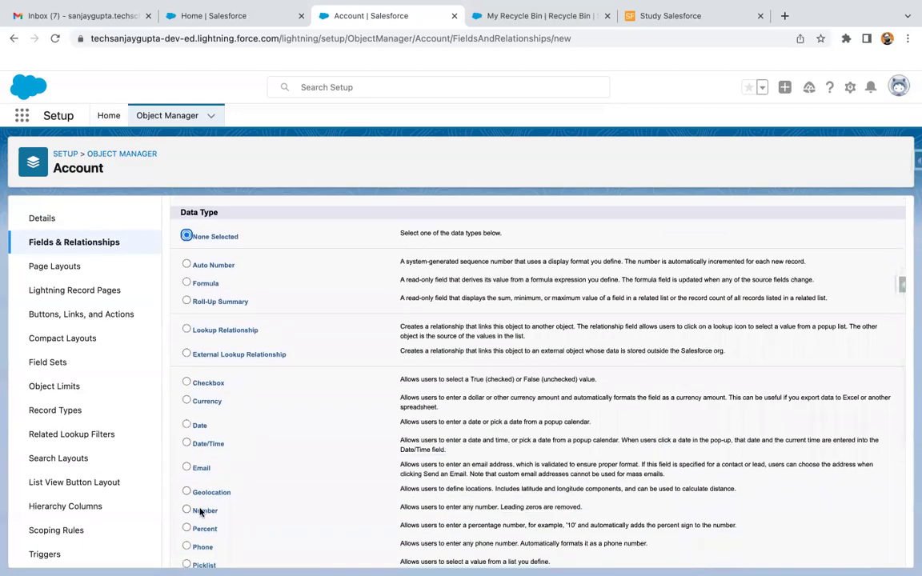
scroll(584, 375, "up", 3)
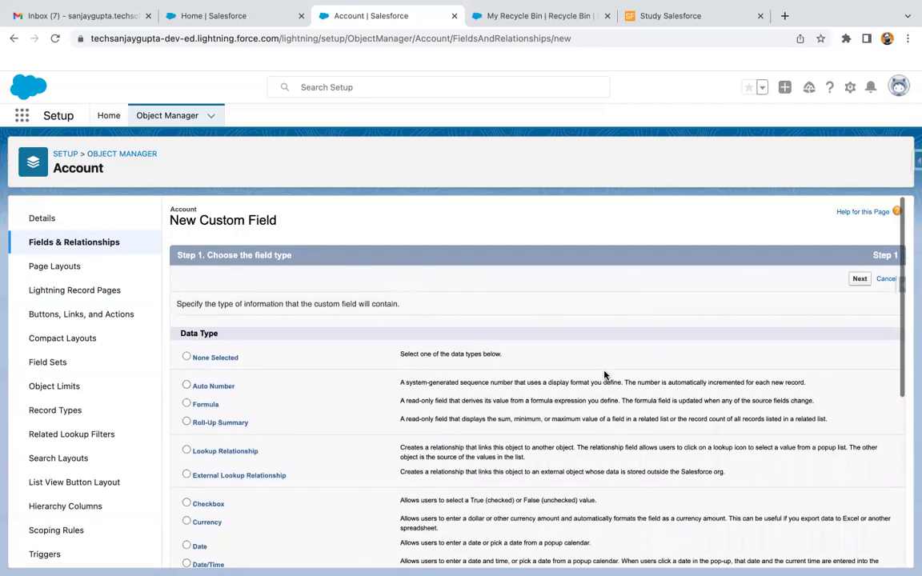
left_click(858, 280)
- Label the new Account number field Total Customer Cases and continue to field-level security
left_click(359, 305)
type("Tot")
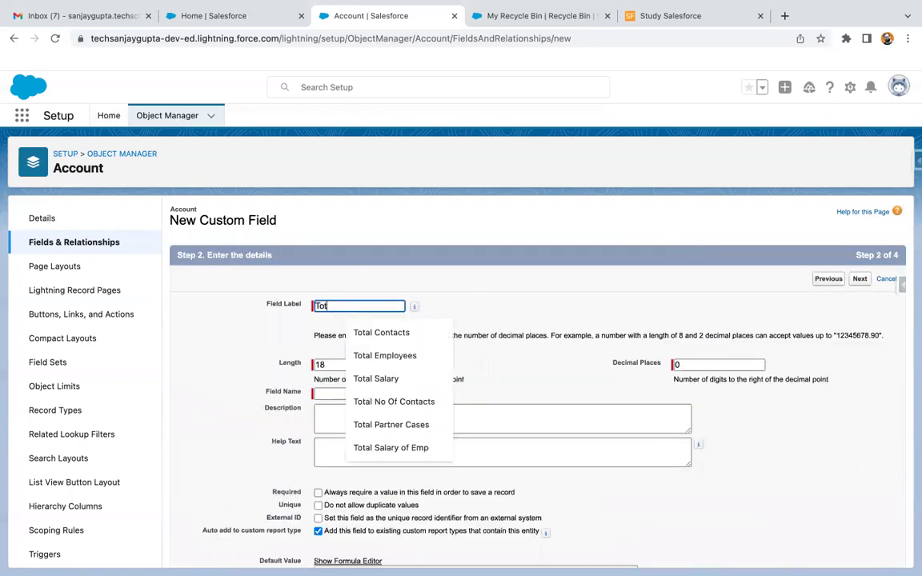
type("al Customer Cases")
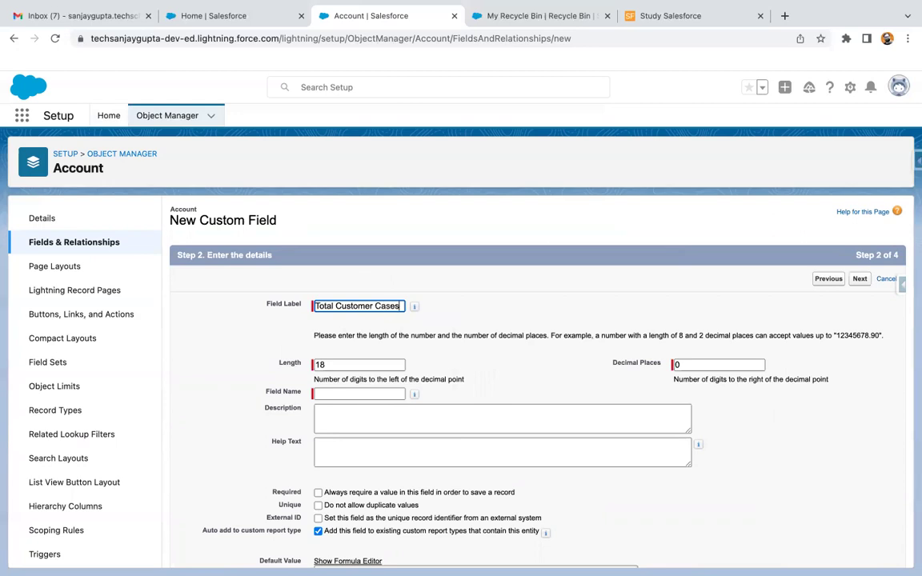
key("Tab")
left_click(860, 280)
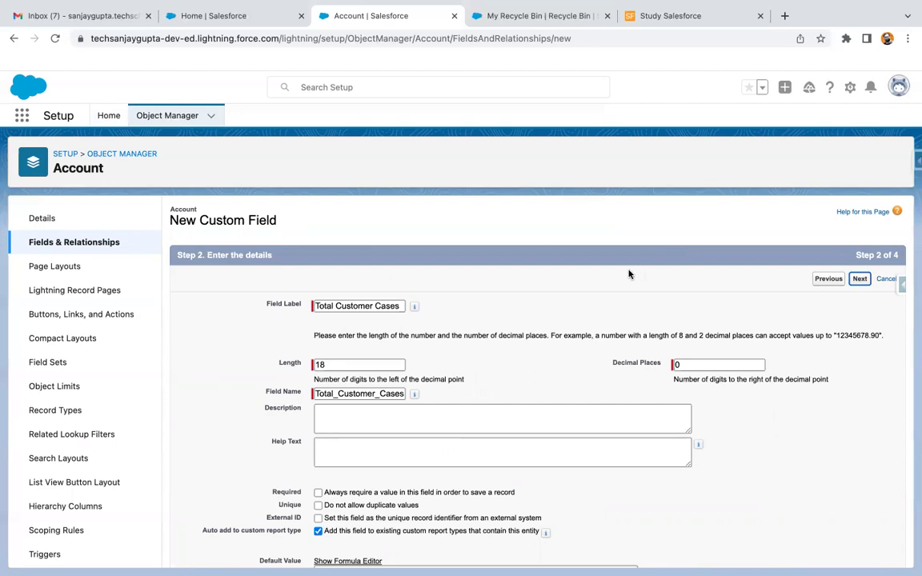
- Make the Total Customer Cases field visible to all profiles and save it with all Account page layouts included
left_click(654, 390)
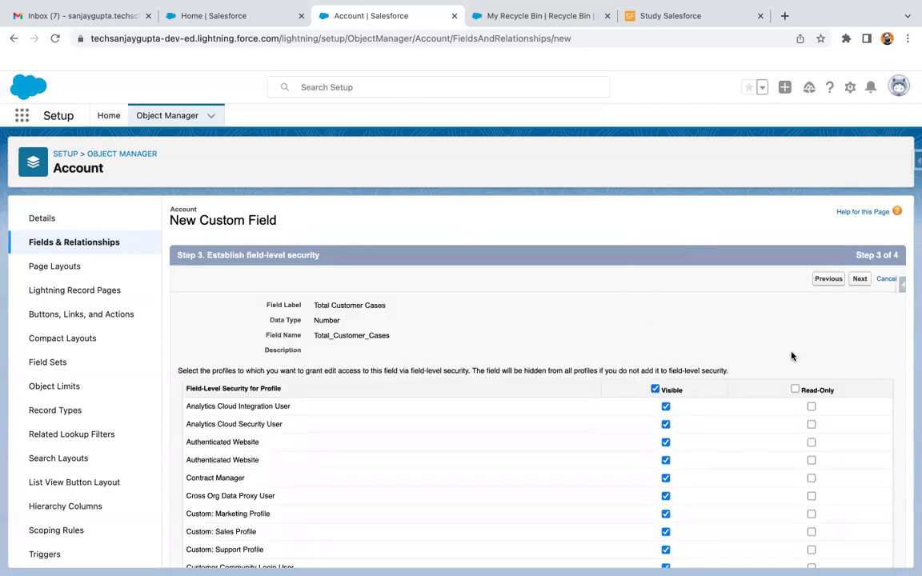
left_click(863, 279)
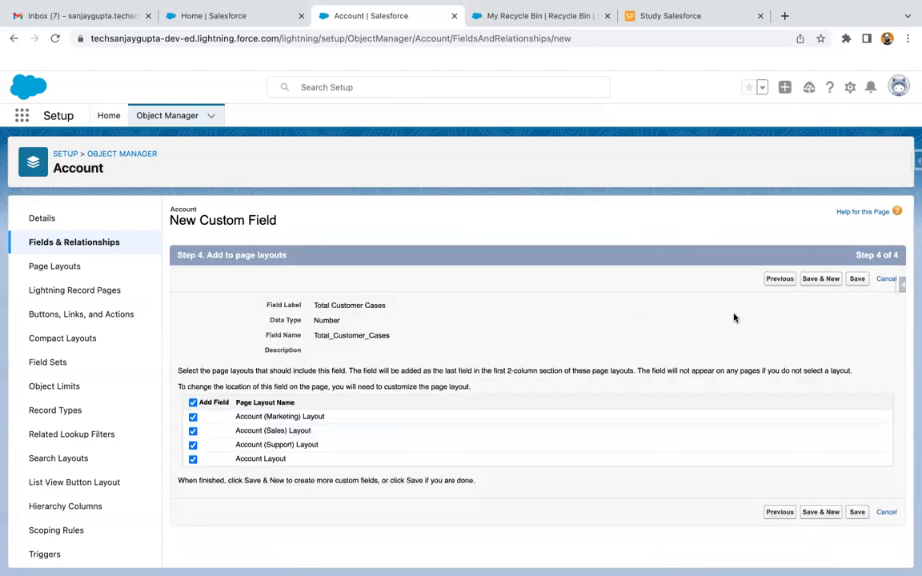
left_click(857, 279)
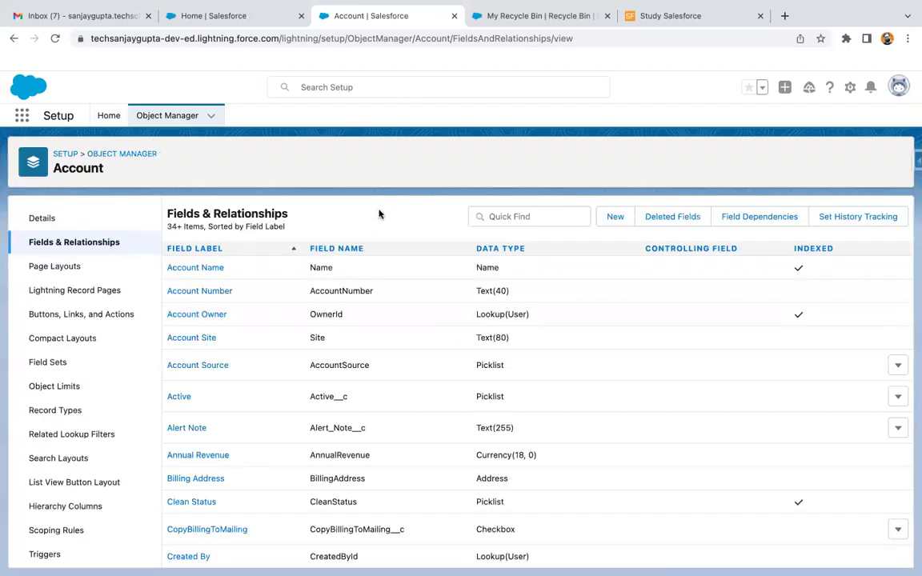
- Create a new record-triggered flow from the Flows setup page and set its triggering object to Case
left_click(238, 27)
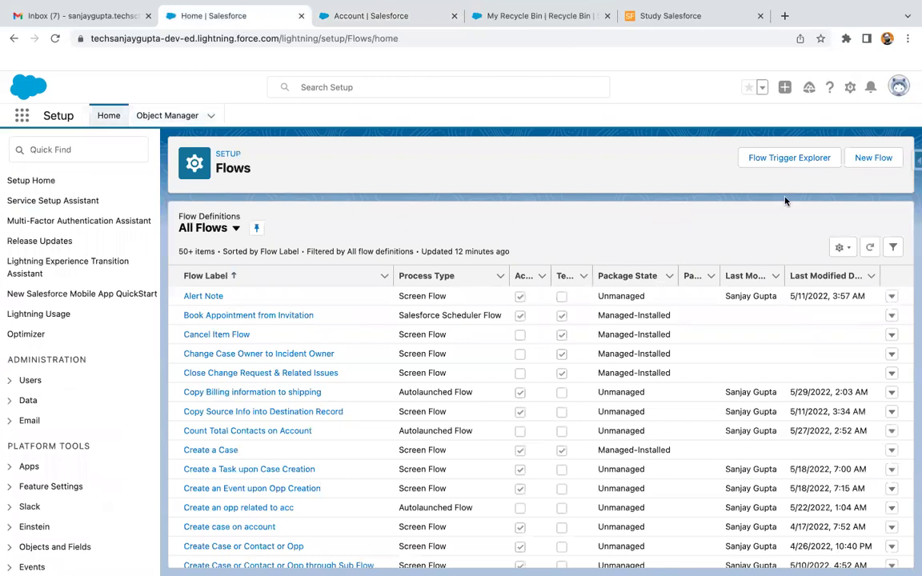
left_click(870, 157)
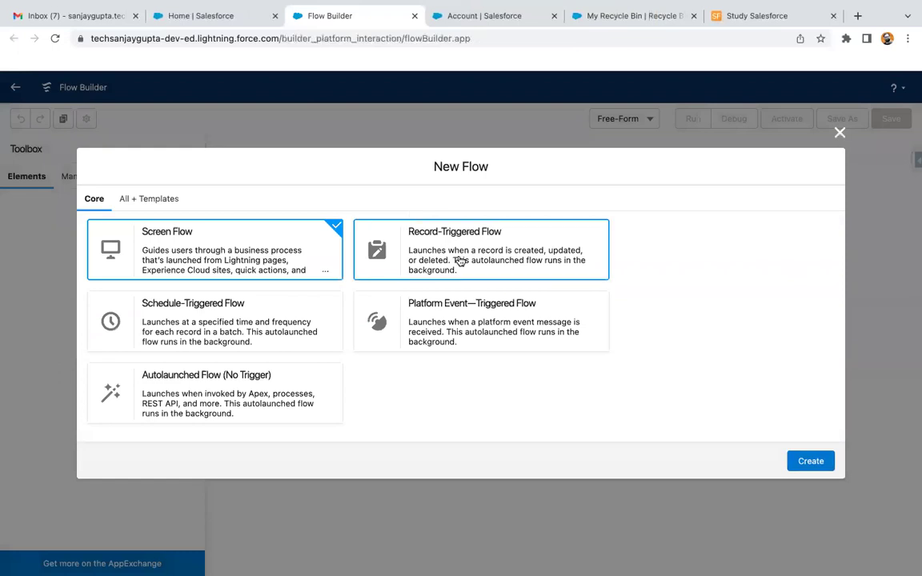
left_click(412, 260)
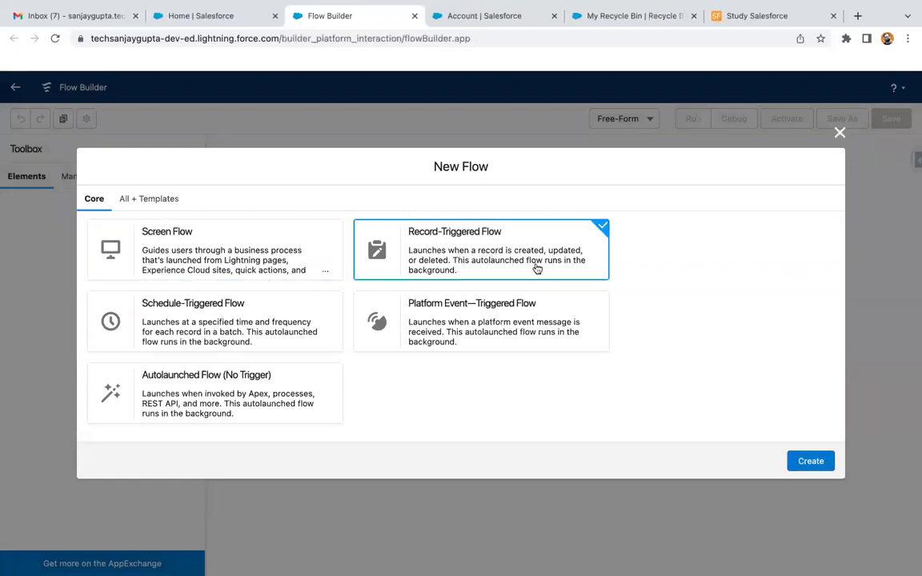
left_click(811, 461)
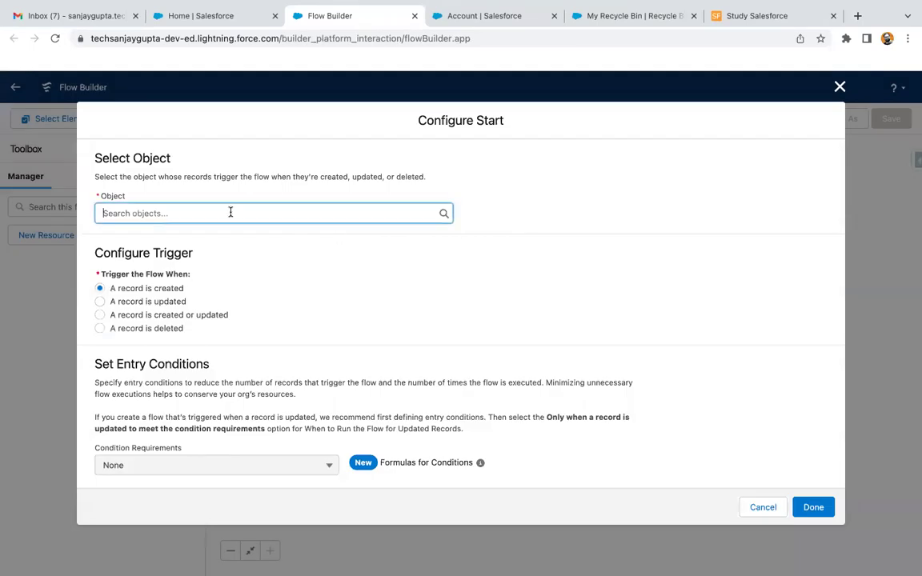
type("Case")
left_click(177, 242)
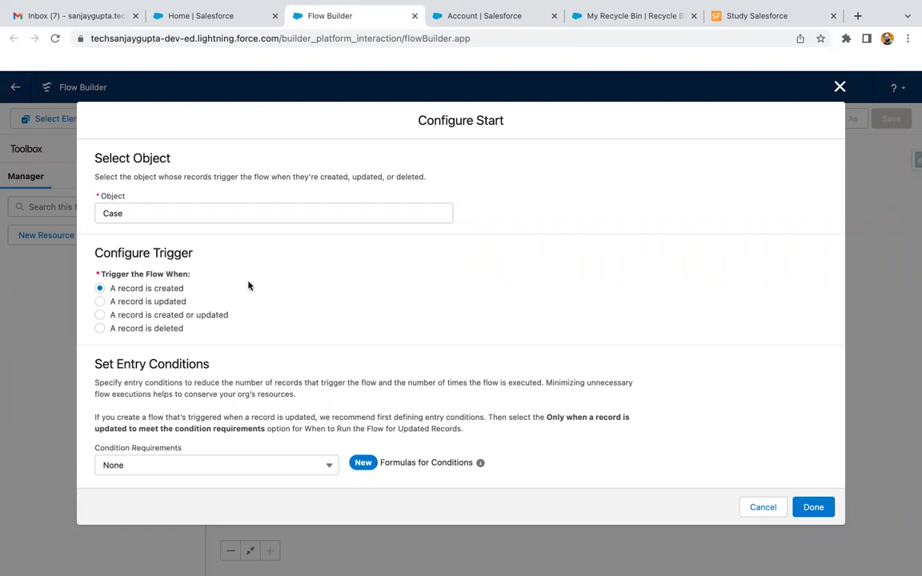
- Set the flow's entry condition requirements to All Conditions Are Met (AND) and choose AccountId as the condition field
scroll(176, 296, "down", 2)
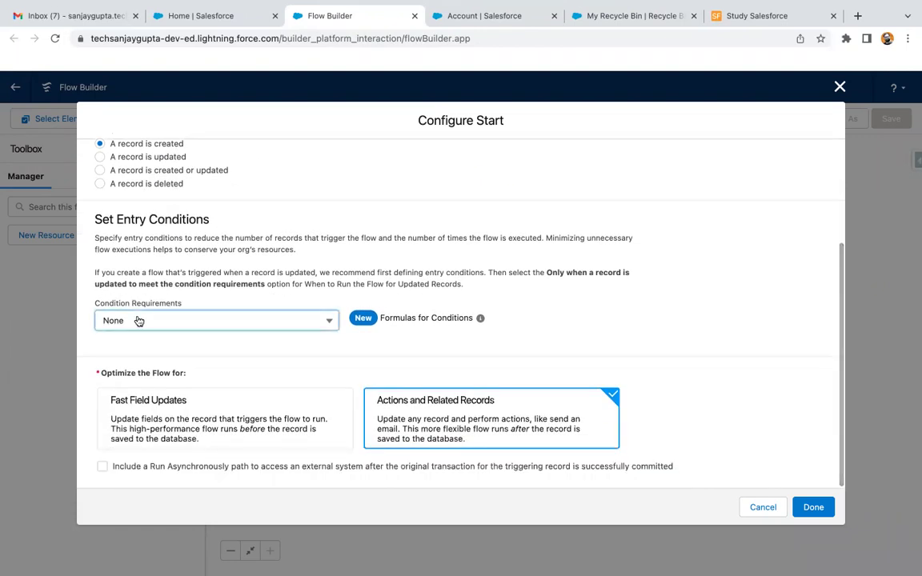
left_click(138, 320)
left_click(152, 366)
left_click(180, 371)
type("account")
left_click(185, 412)
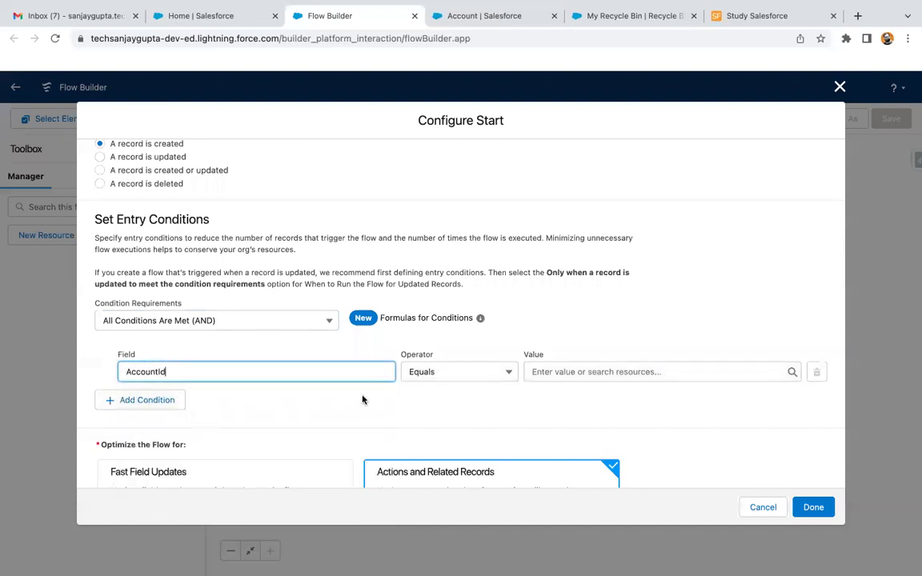
- Set the AccountId entry condition to Is Null with the value False and finish configuring the flow's start
left_click(451, 377)
left_click(440, 509)
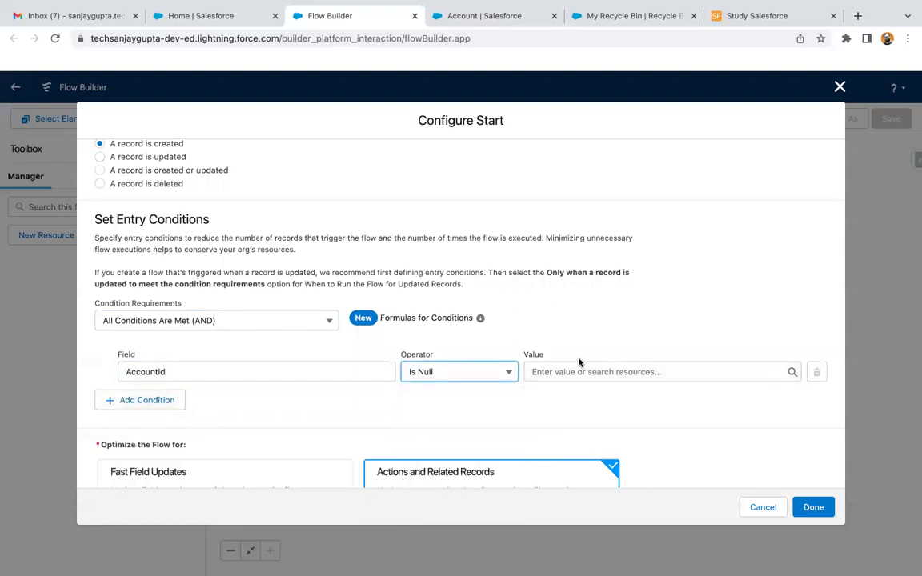
left_click(569, 373)
type("fale")
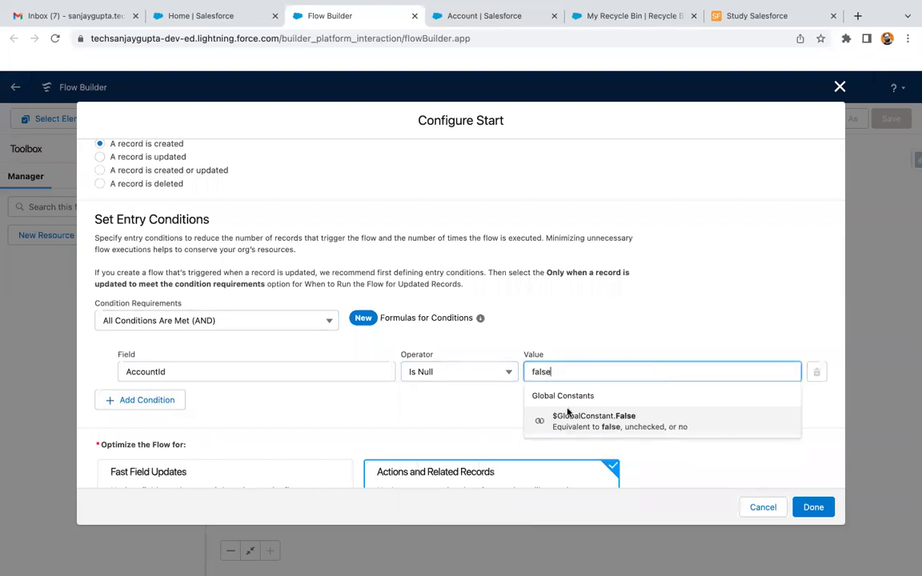
left_click(576, 417)
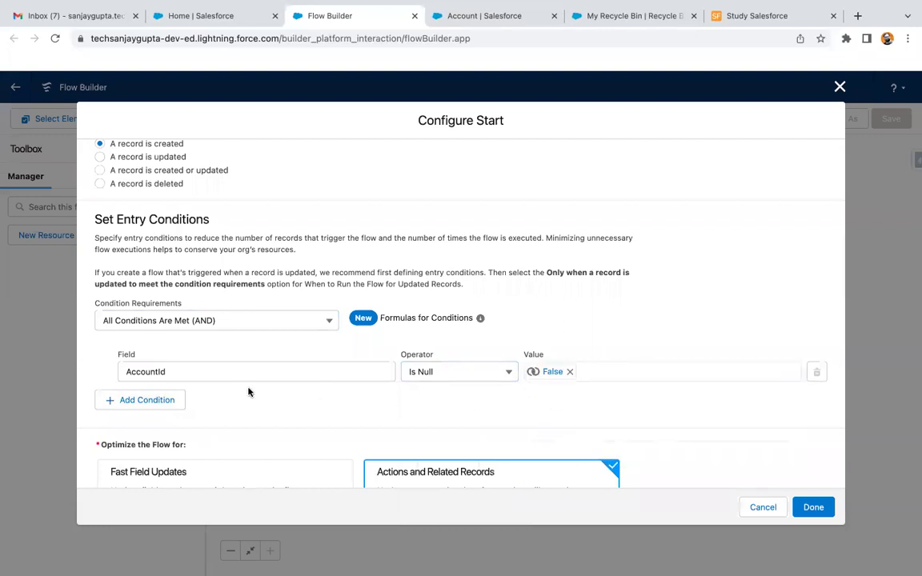
scroll(470, 402, "down", 2)
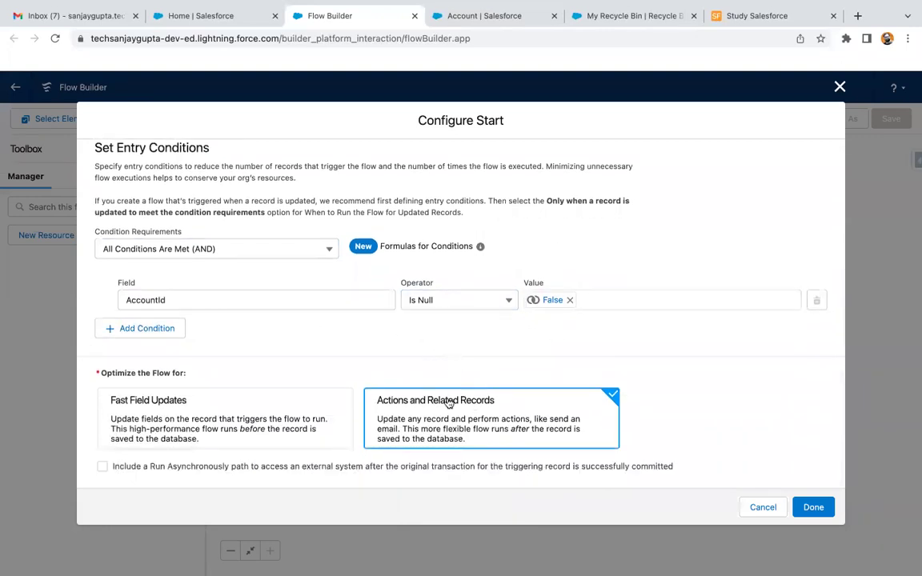
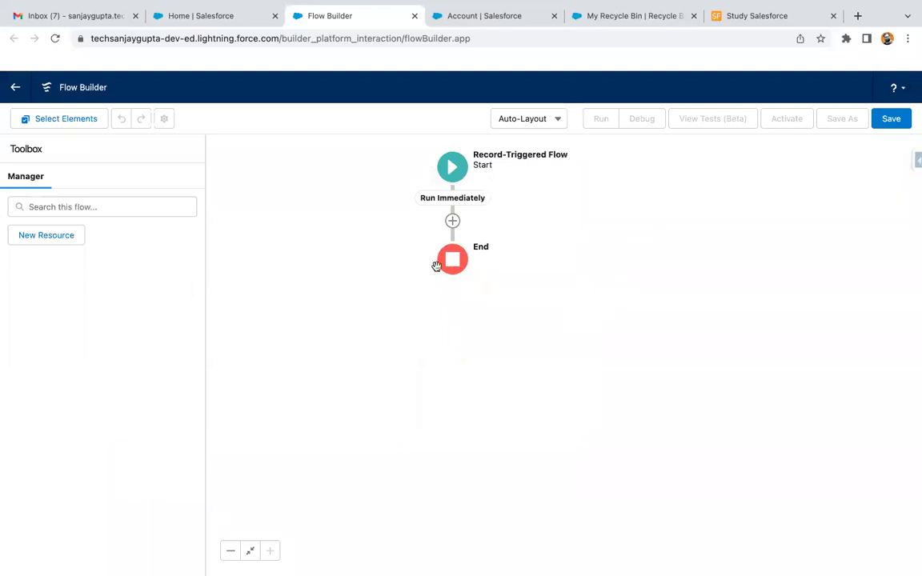
left_click(453, 223)
scroll(421, 404, "down", 3)
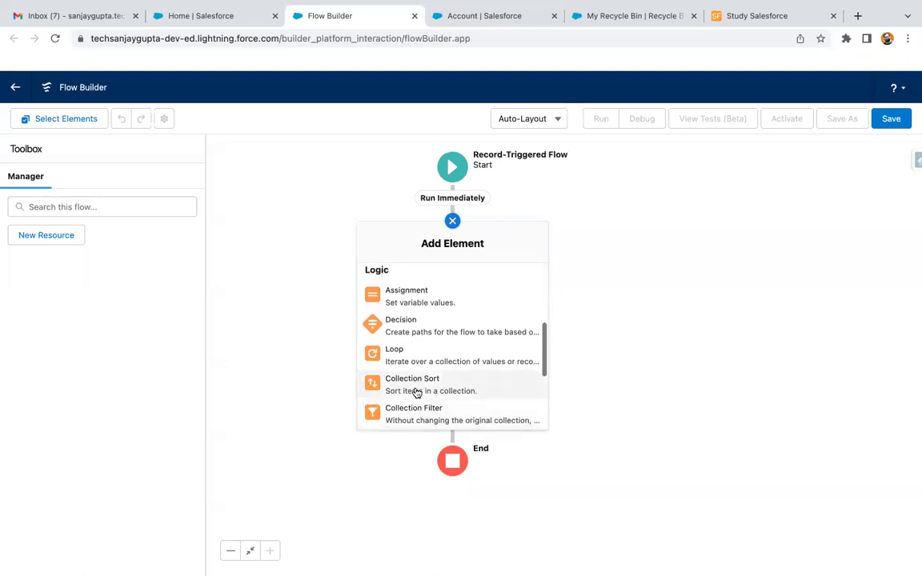
left_click(424, 330)
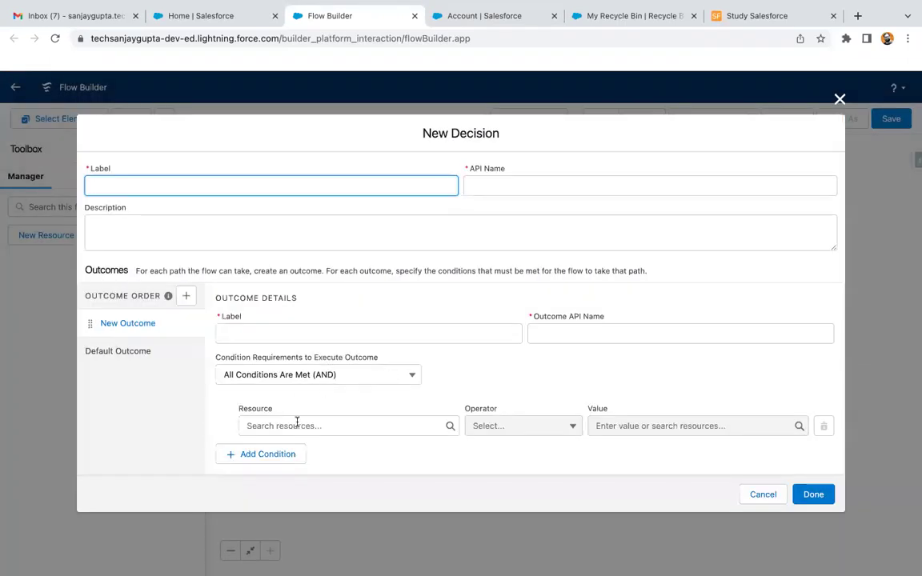
left_click(298, 430)
type("reco")
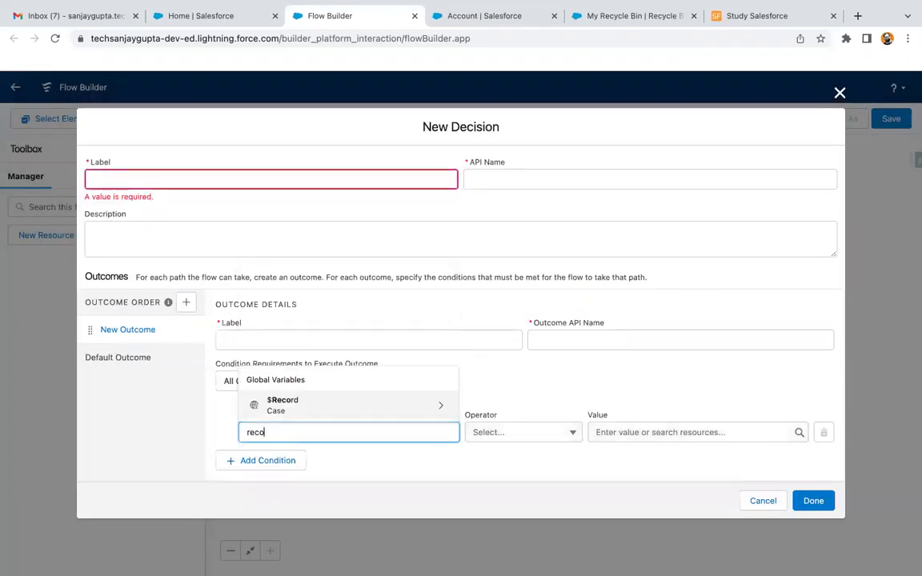
left_click(301, 396)
type("record")
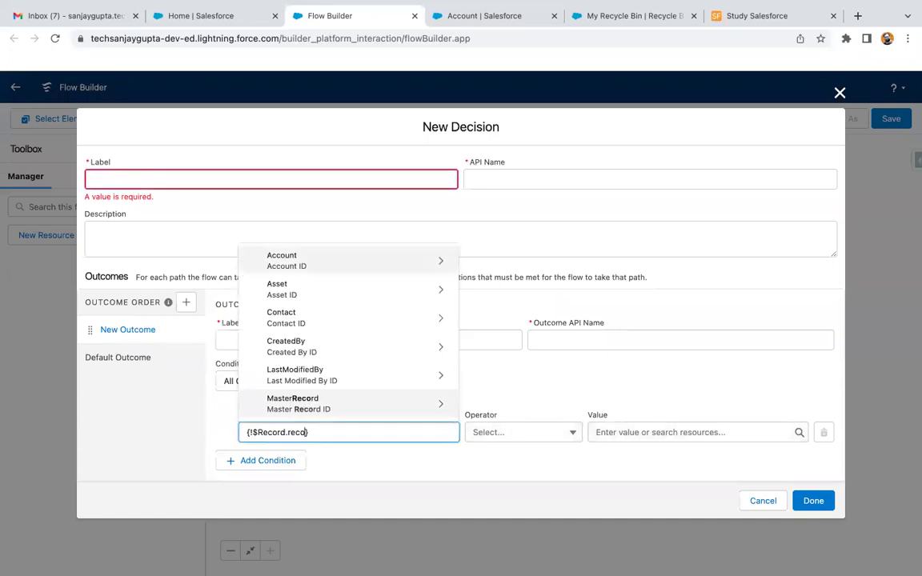
type("ty")
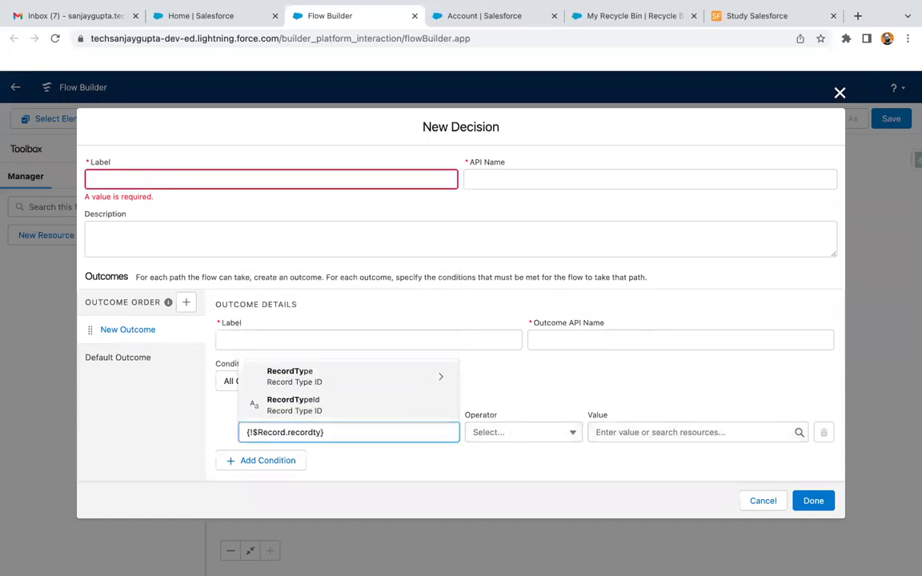
left_click(323, 406)
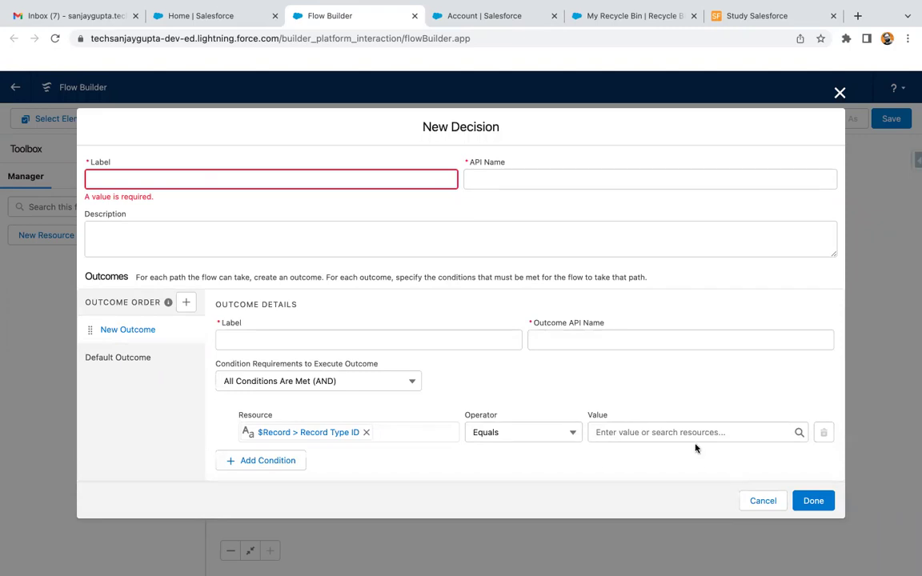
left_click(762, 500)
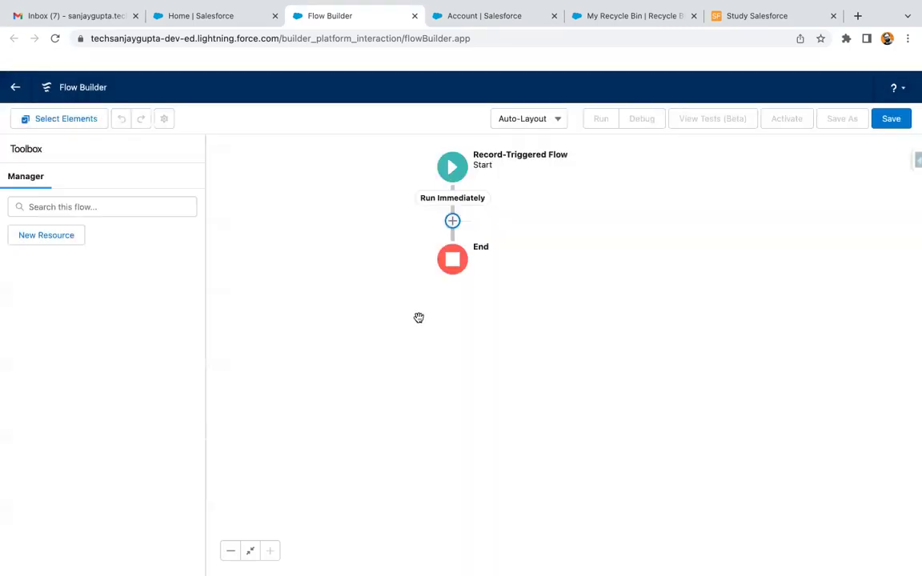
- Add a Get Records element after the flow's start and label it Get Partner Case Record Type
left_click(453, 221)
scroll(431, 356, "down", 5)
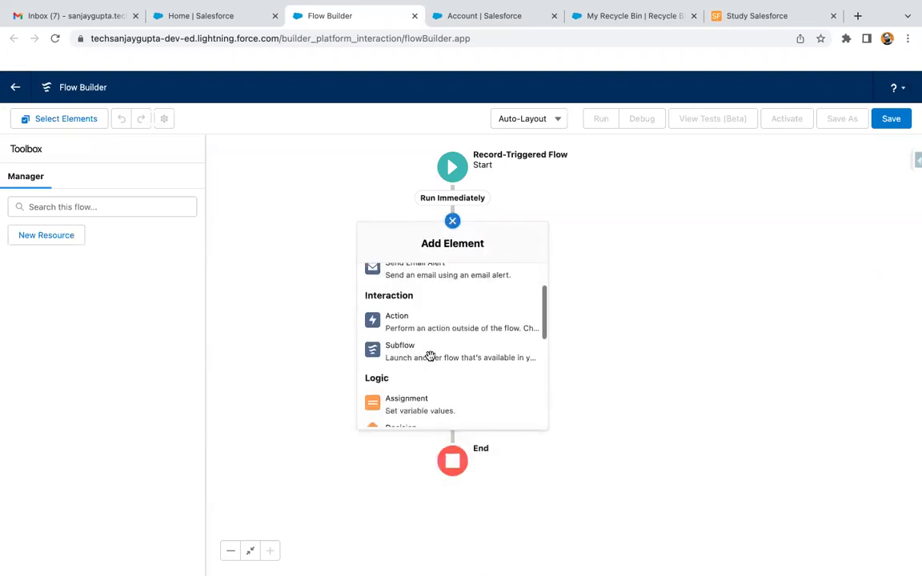
scroll(431, 358, "down", 5)
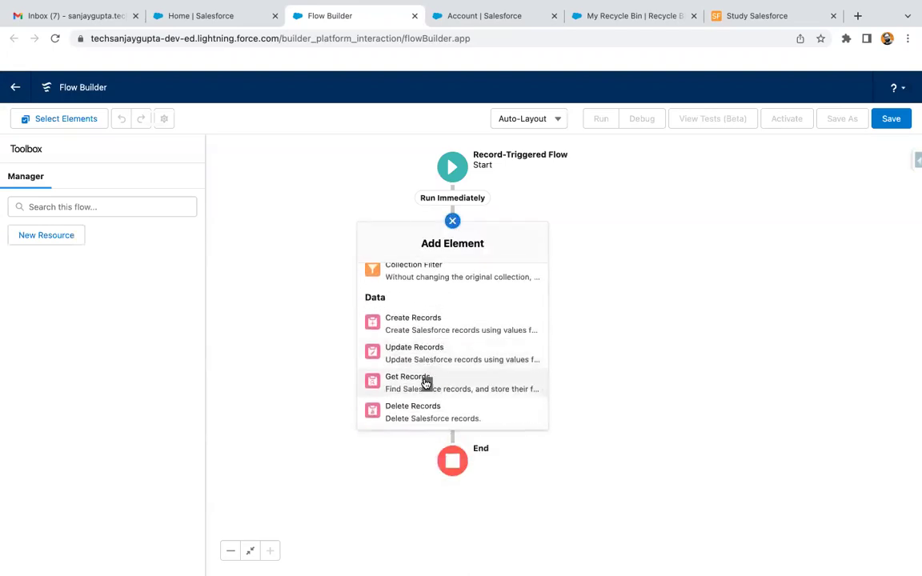
left_click(426, 381)
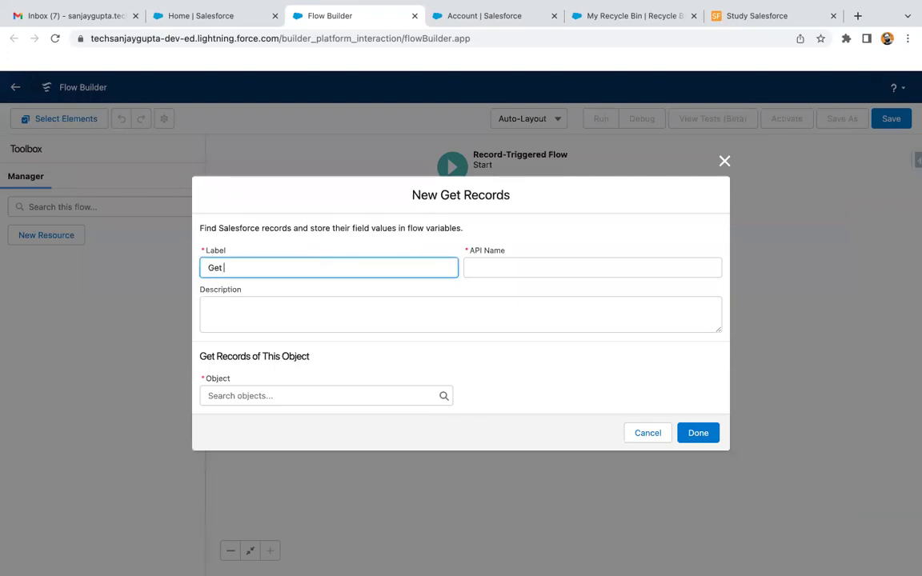
type("Get Partner Case Record type")
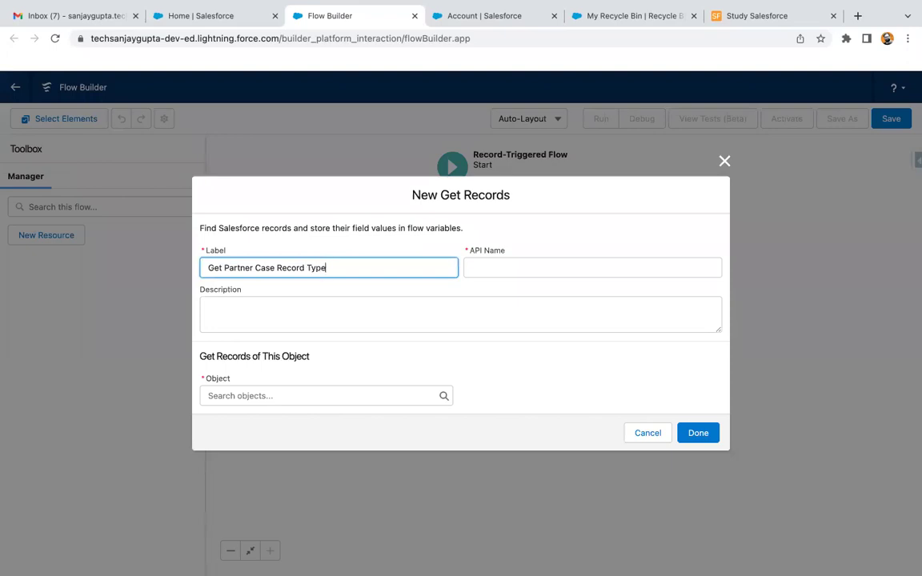
left_click(404, 343)
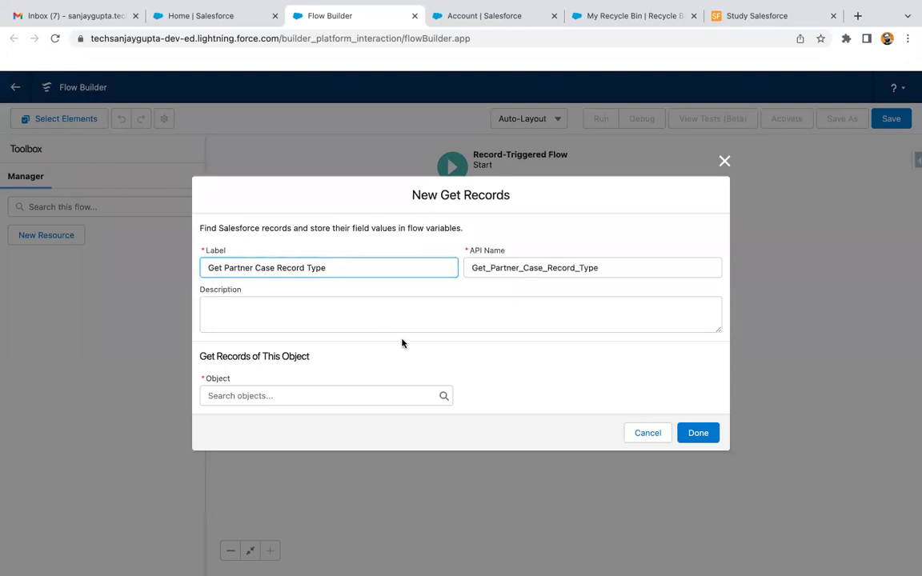
- Set the object of the Get Partner Case Record Type element to Record Type
left_click(310, 393)
type("record ty")
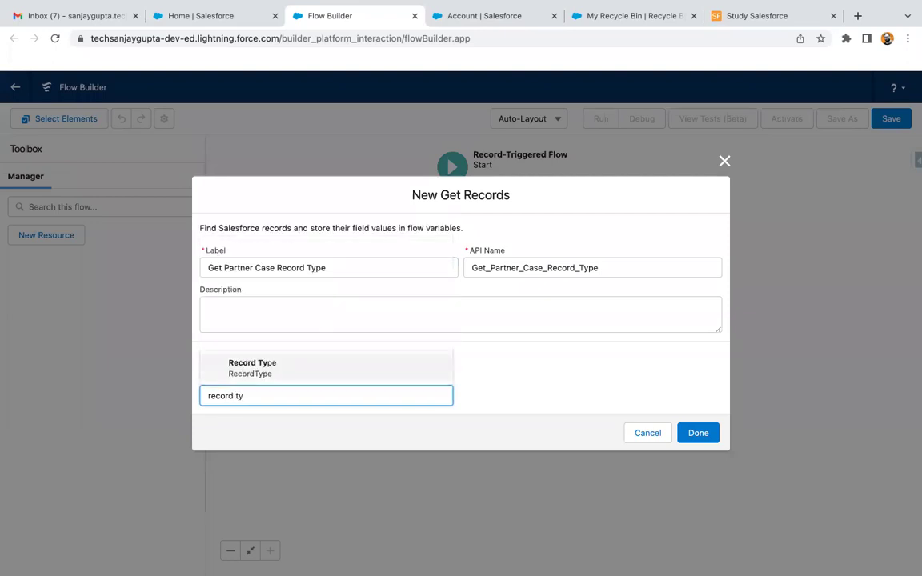
left_click(276, 367)
scroll(463, 357, "down", 3)
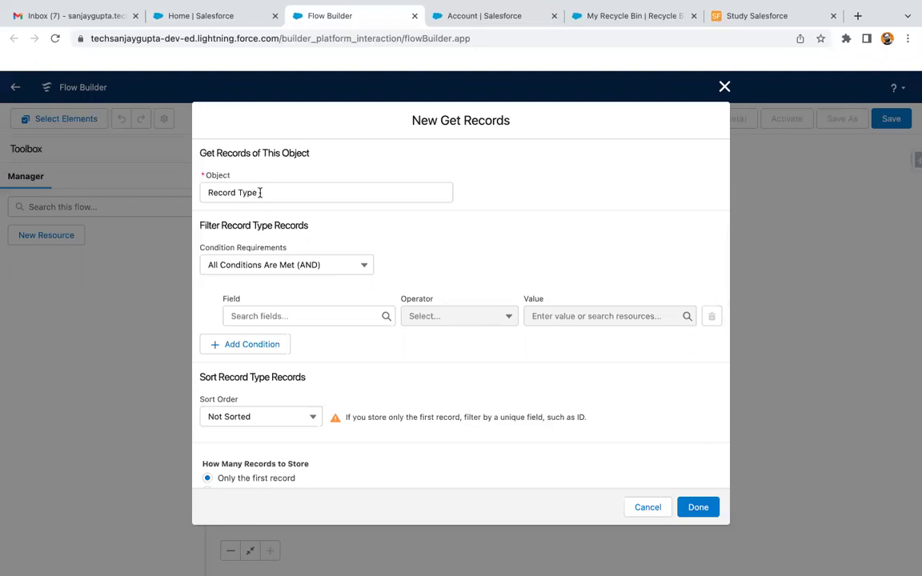
- Choose DeveloperName as the filter field, with the Equals operator, for the Get Partner Case Record Type element
left_click(264, 319)
type("deve")
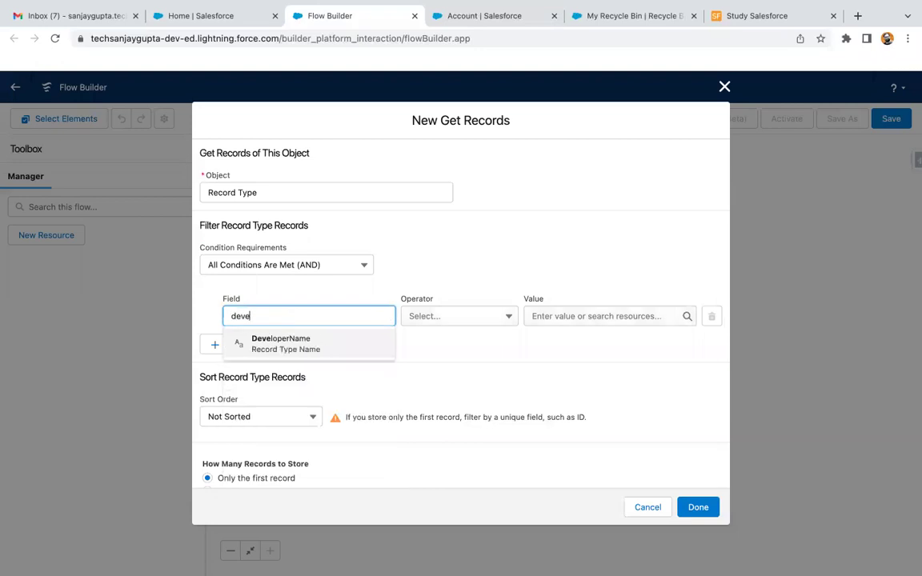
left_click(282, 344)
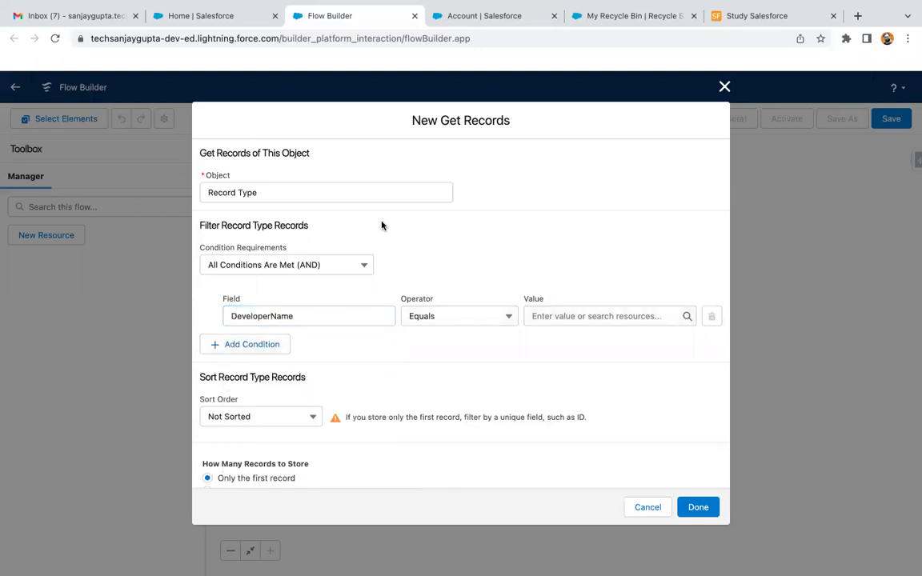
- Switch to the Salesforce Setup page and open the Case object's record types in Object Manager
left_click(490, 14)
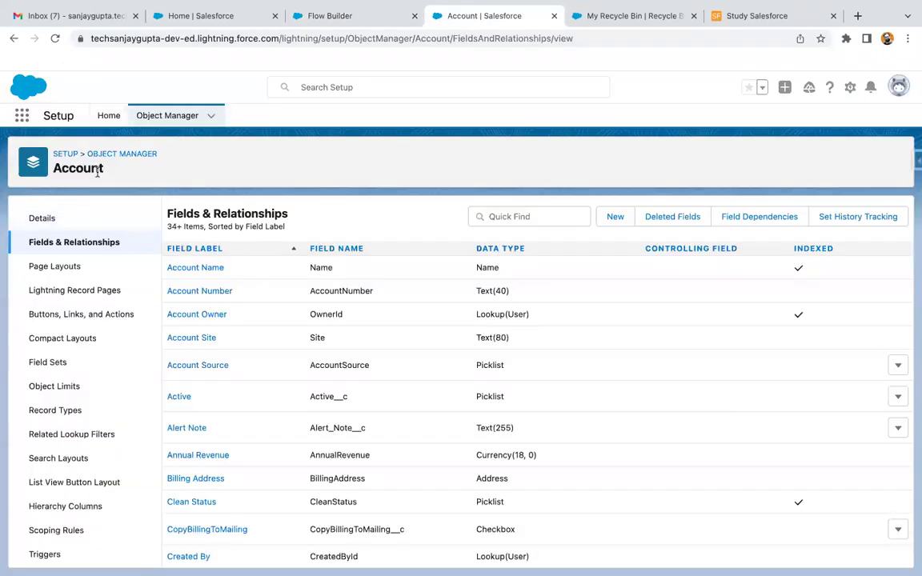
left_click(126, 154)
left_click(662, 158)
type("case")
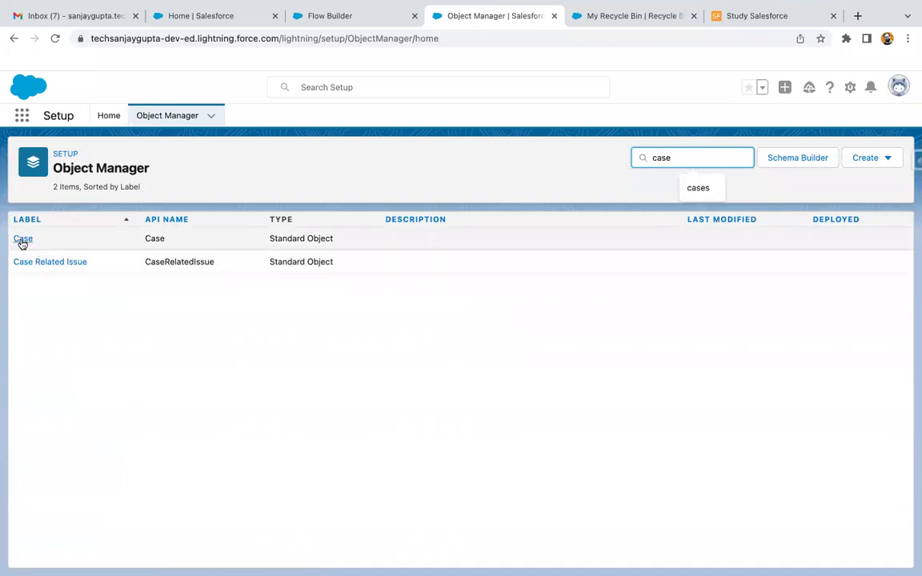
left_click(22, 239)
left_click(49, 435)
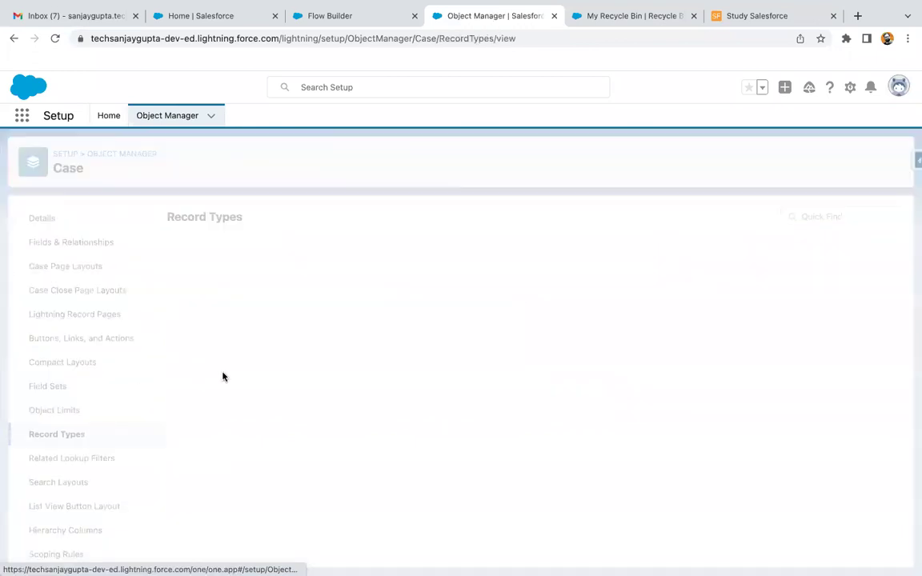
- Copy the Record Type Name of the Partner Case record type
left_click(210, 273)
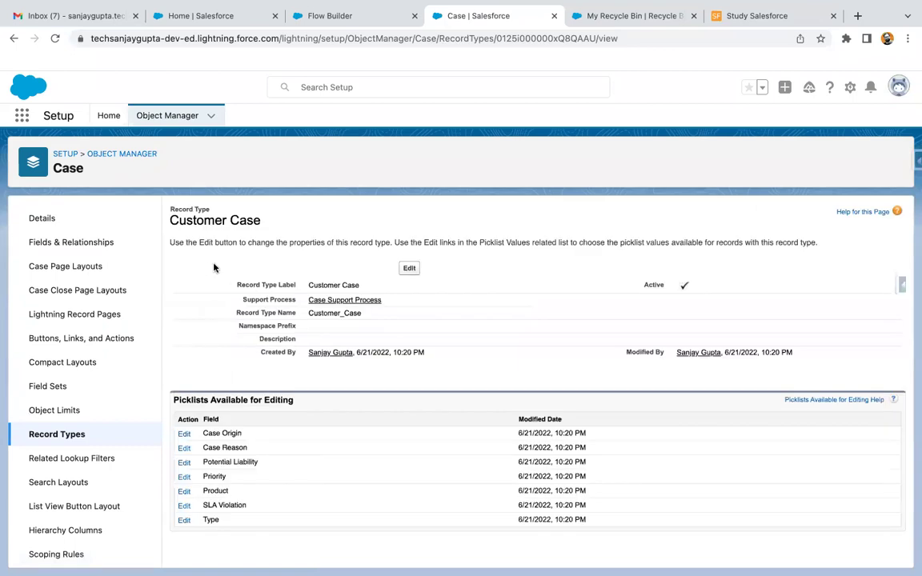
left_click(14, 37)
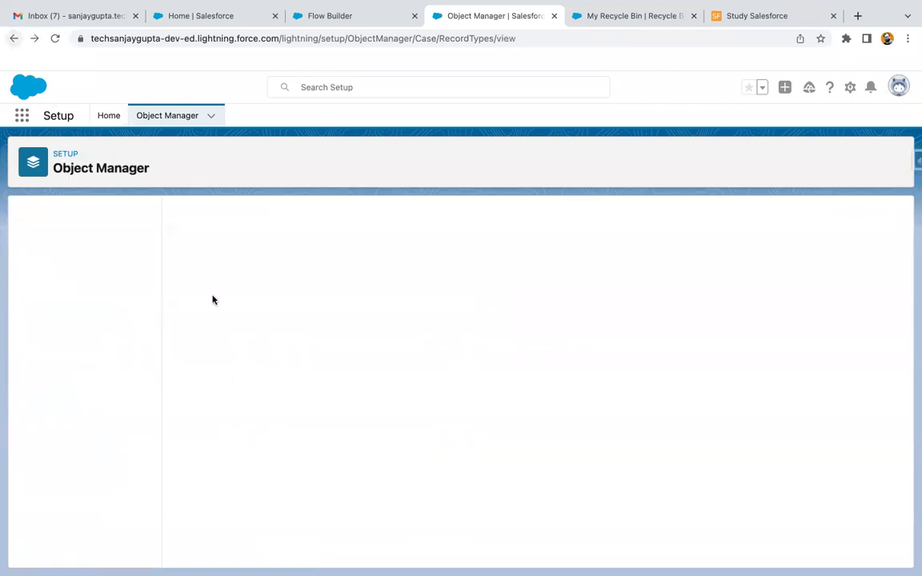
left_click(207, 304)
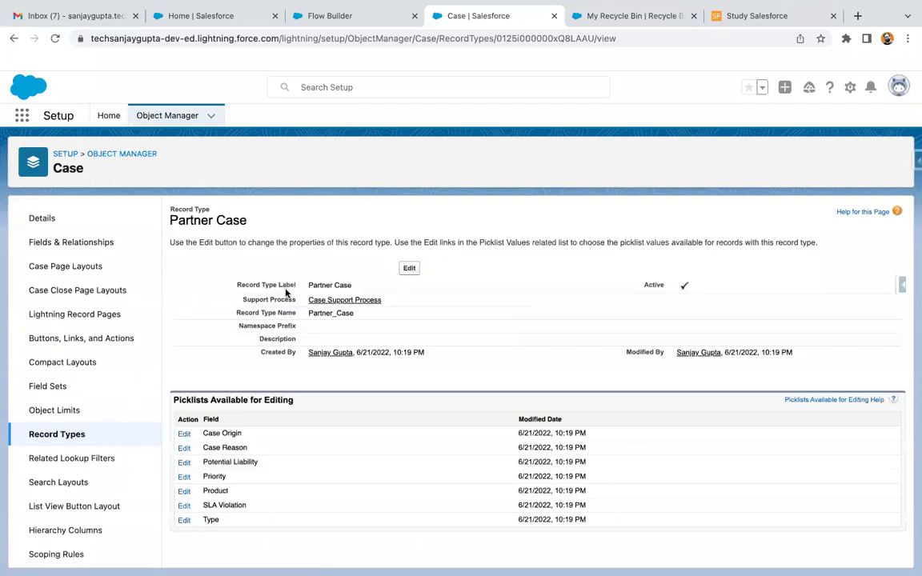
double_click(319, 312)
key("ctrl+c")
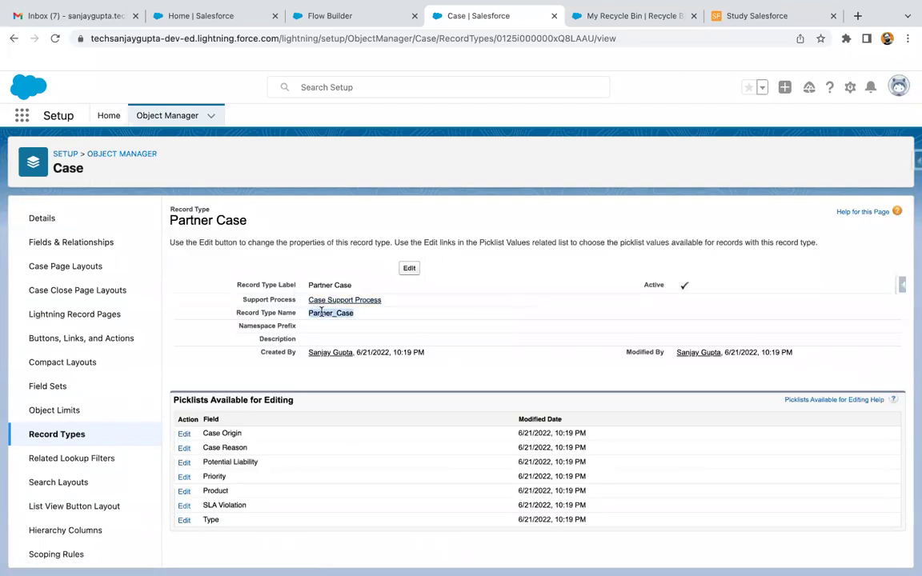
- Back in Flow Builder, set the DeveloperName filter value to Partner_Case and finish the Get Records element
left_click(323, 17)
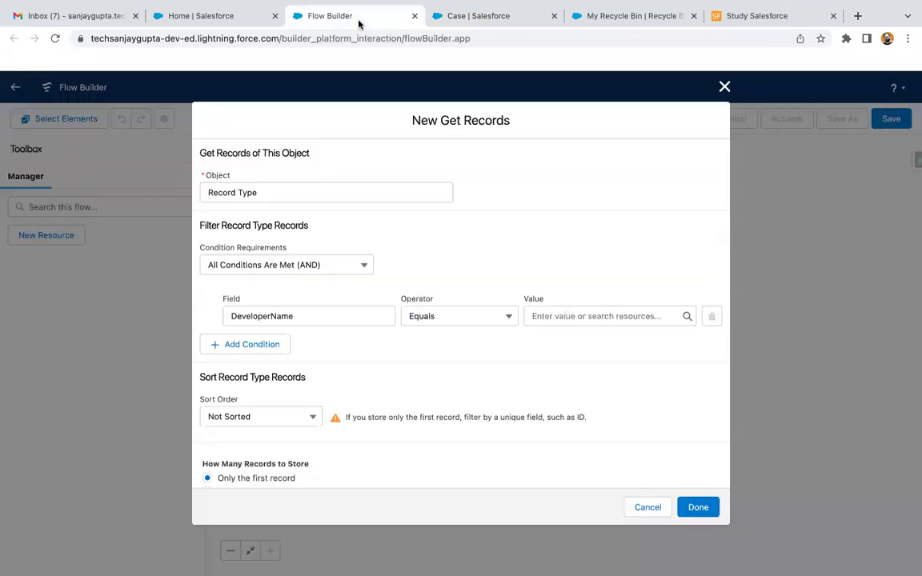
left_click(566, 317)
key("ctrl+v")
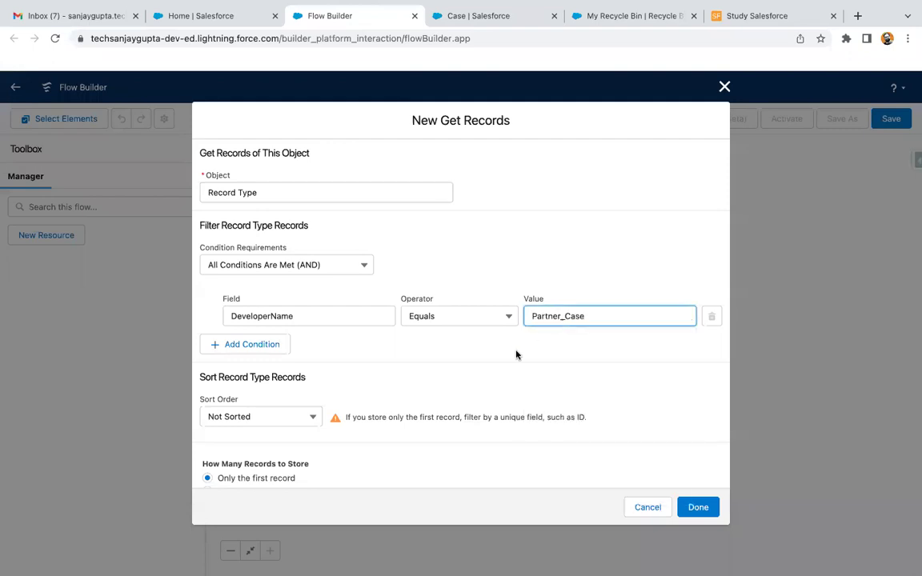
scroll(392, 397, "down", 2)
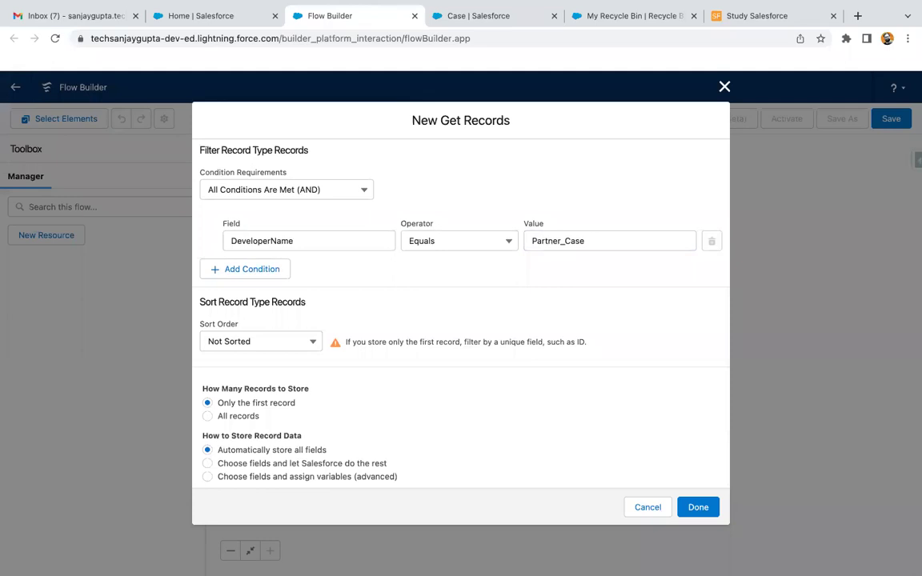
left_click(701, 510)
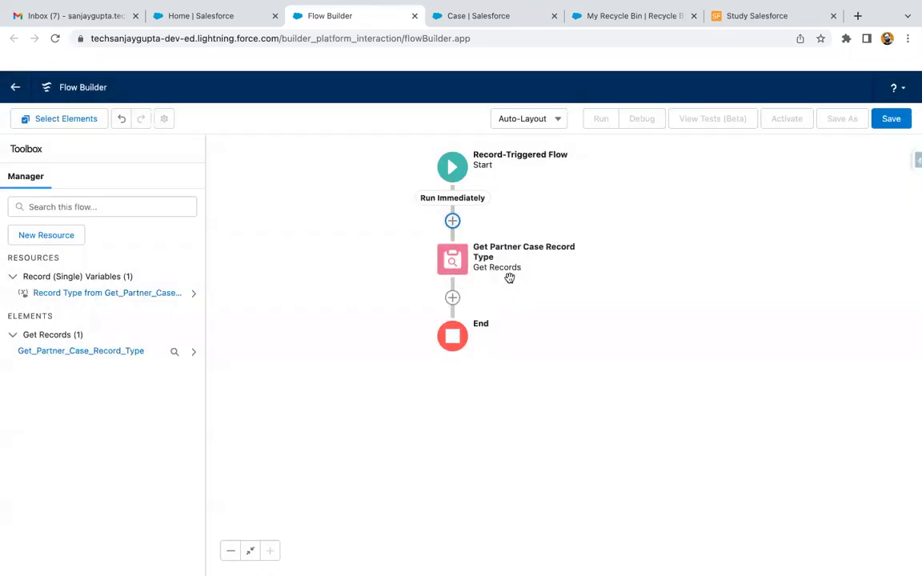
- Add a Get Records element after Get Partner Case Record Type and label it Get Customer Case Record Type
left_click(452, 298)
scroll(443, 401, "down", 8)
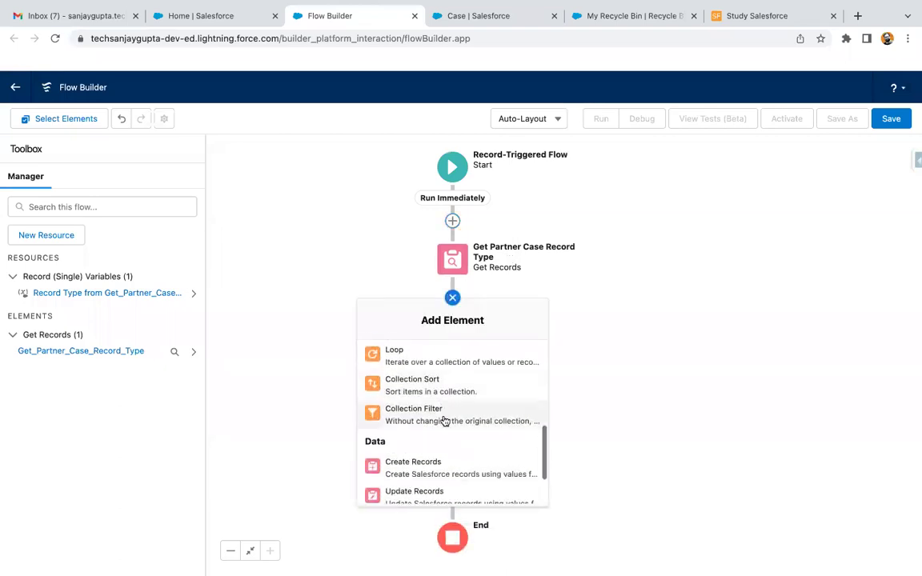
left_click(421, 462)
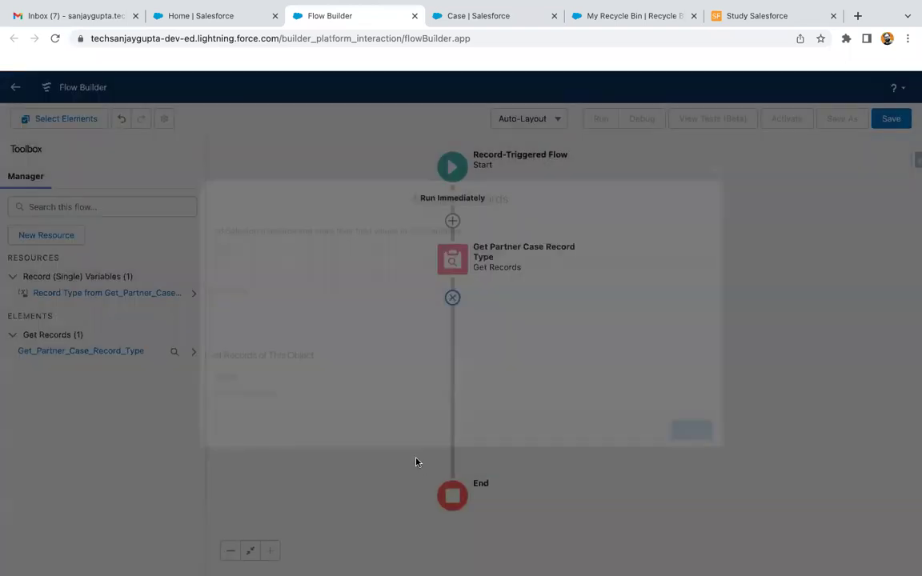
type("Get Cus")
type("tomer CAse")
type("ase REcord Type")
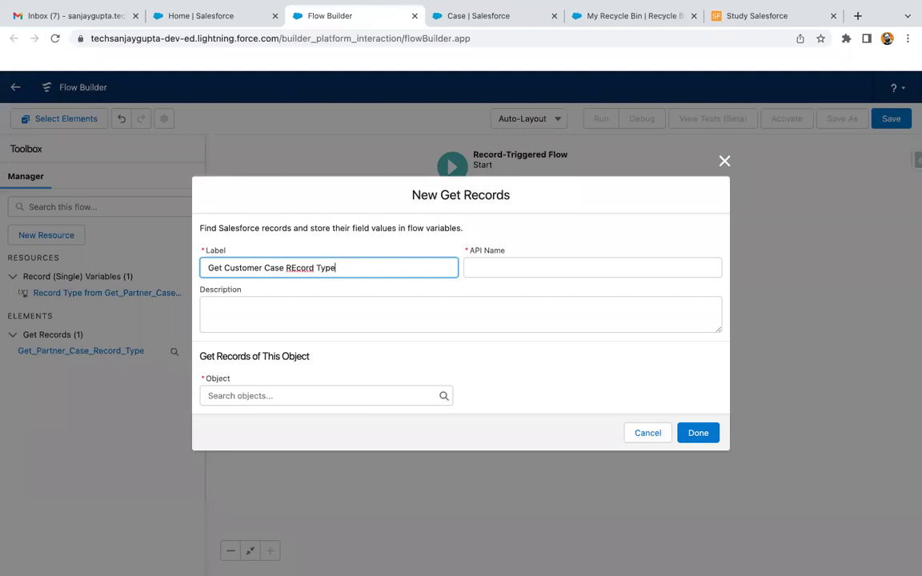
left_click(294, 267)
key("BackSpace")
type("e")
left_click(325, 294)
- Set the new element's object to Record Type and filter it by DeveloperName with the Equals operator
left_click(295, 389)
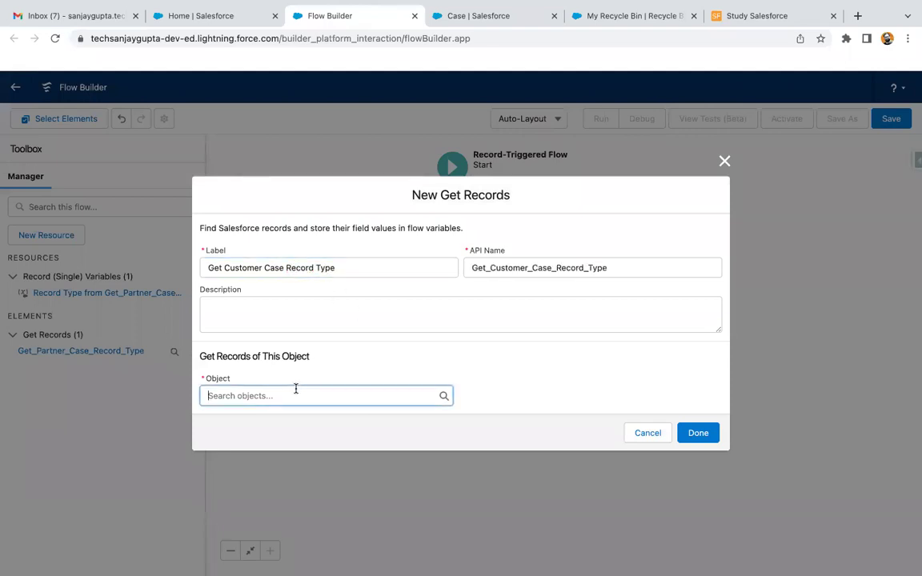
type("record")
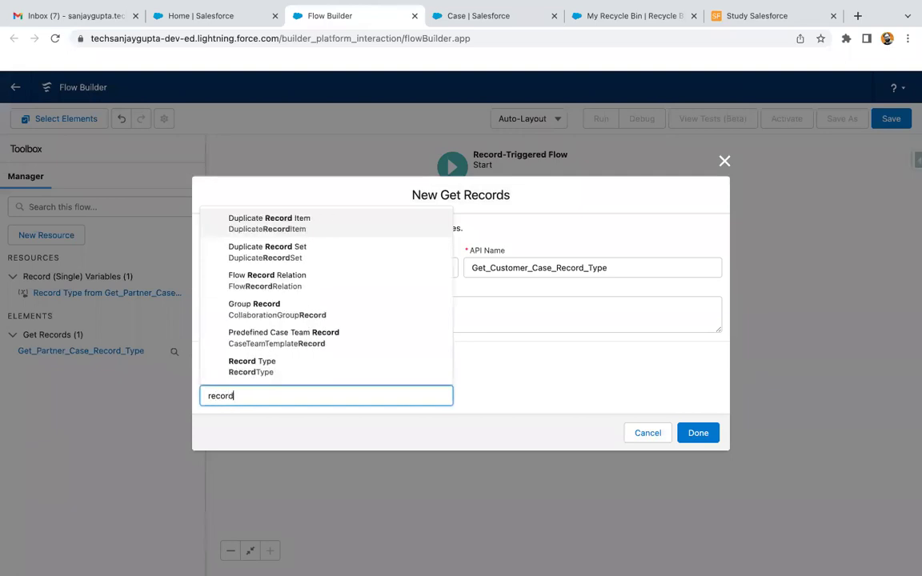
left_click(295, 369)
scroll(361, 328, "down", 3)
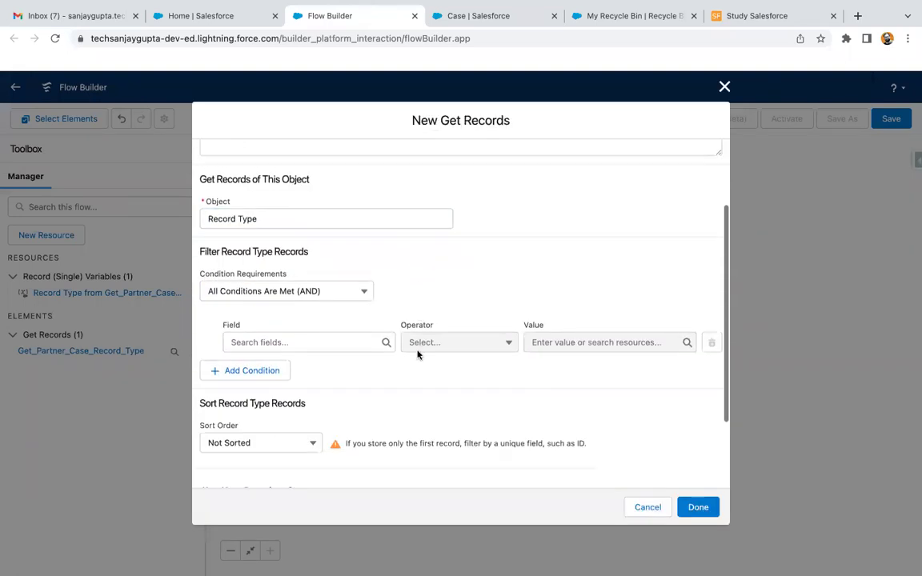
left_click(339, 308)
type("devel")
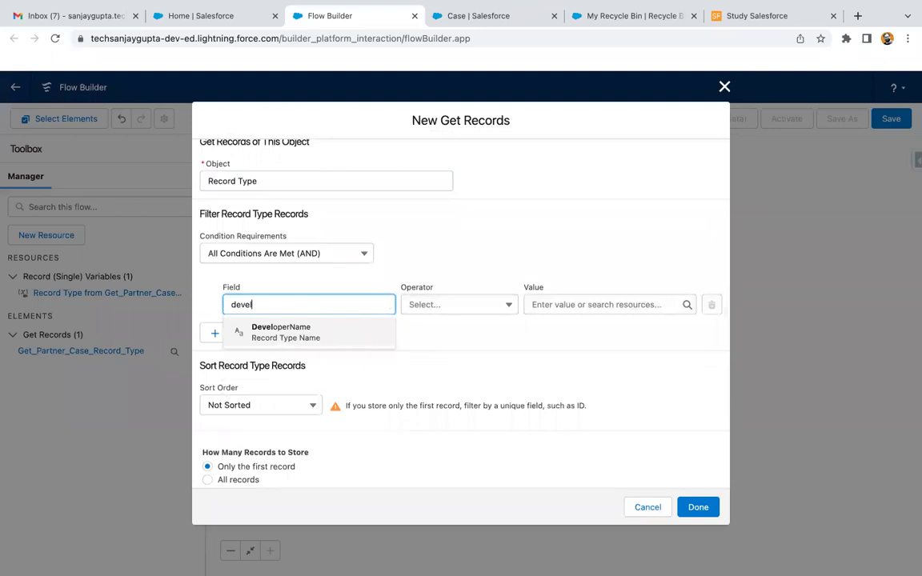
left_click(300, 331)
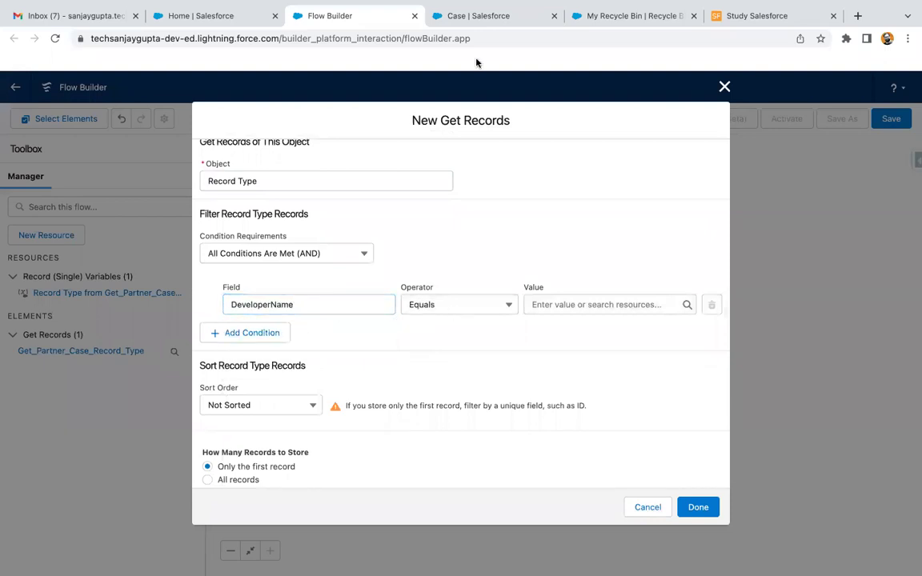
- Switch to the Case object's setup page and copy the Record Type Name of the Customer Case record type
left_click(488, 16)
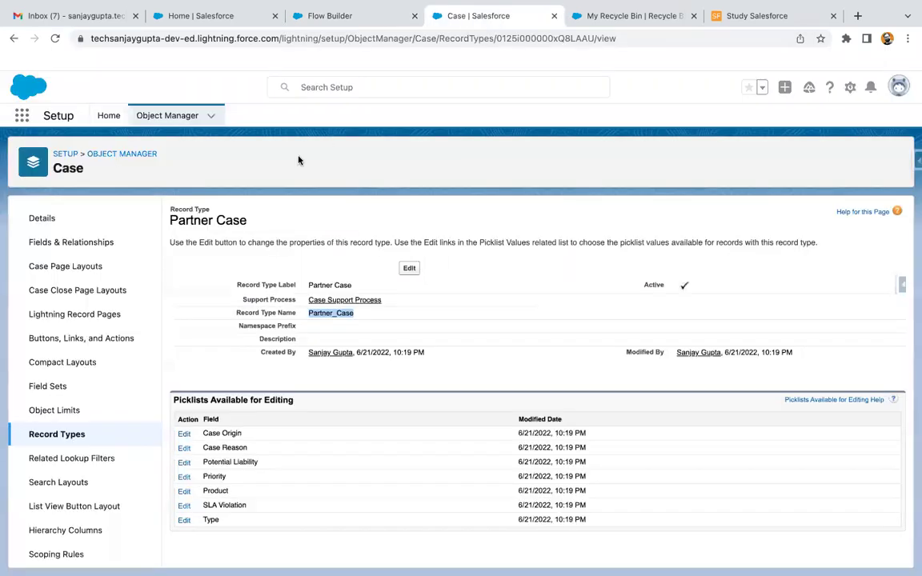
left_click(14, 38)
left_click(212, 272)
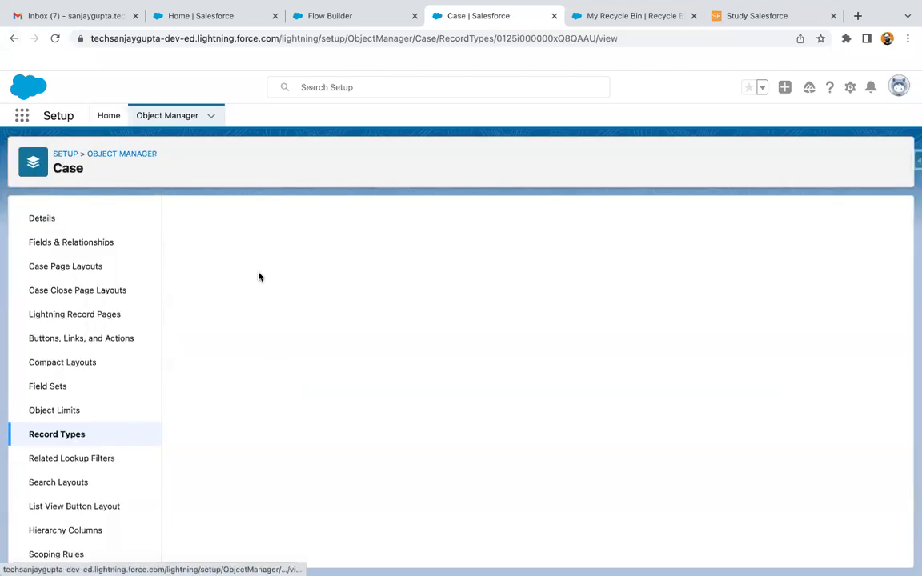
double_click(335, 312)
key("ctrl+c")
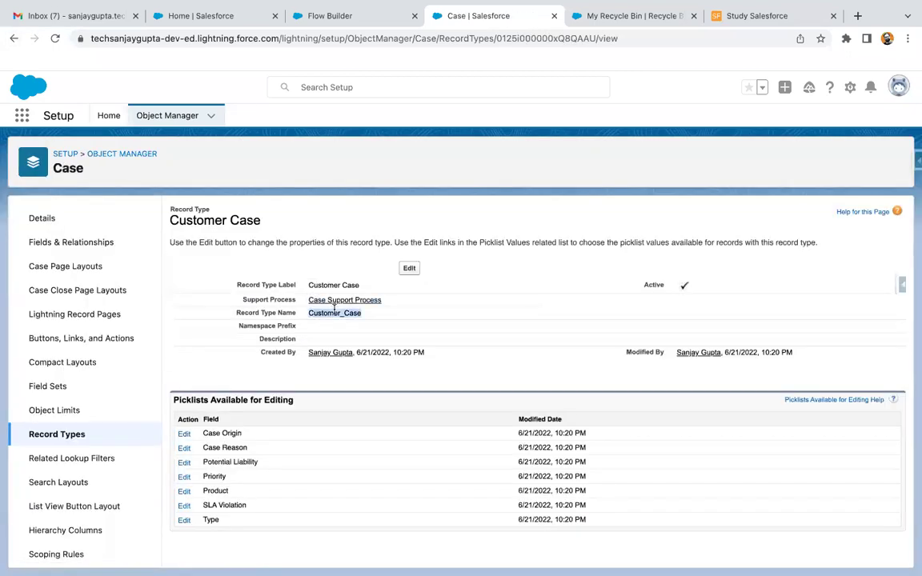
- Return to Flow Builder, set the DeveloperName filter value to Customer_Case and finish the Get Customer Case Record Type element
left_click(337, 18)
left_click(562, 304)
key("ctrl+v")
scroll(529, 392, "down", 2)
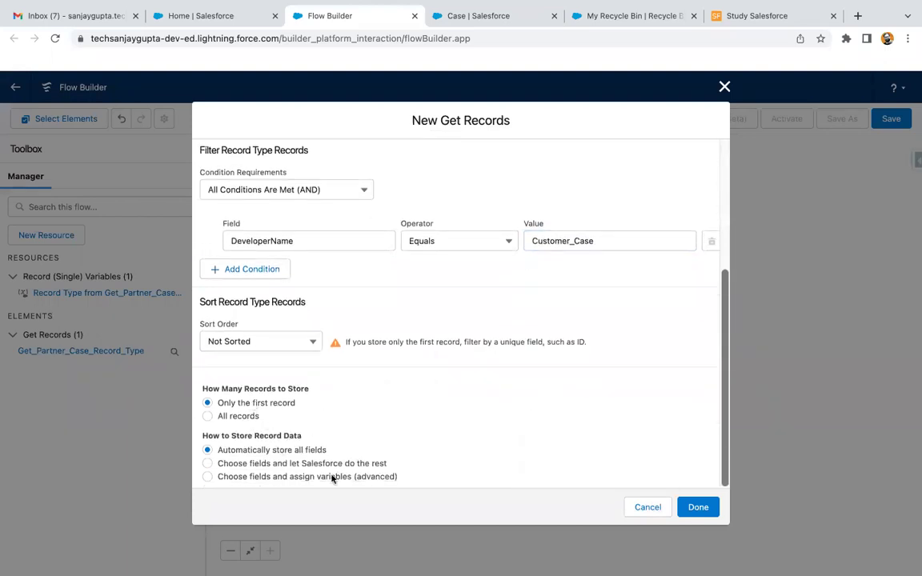
left_click(693, 507)
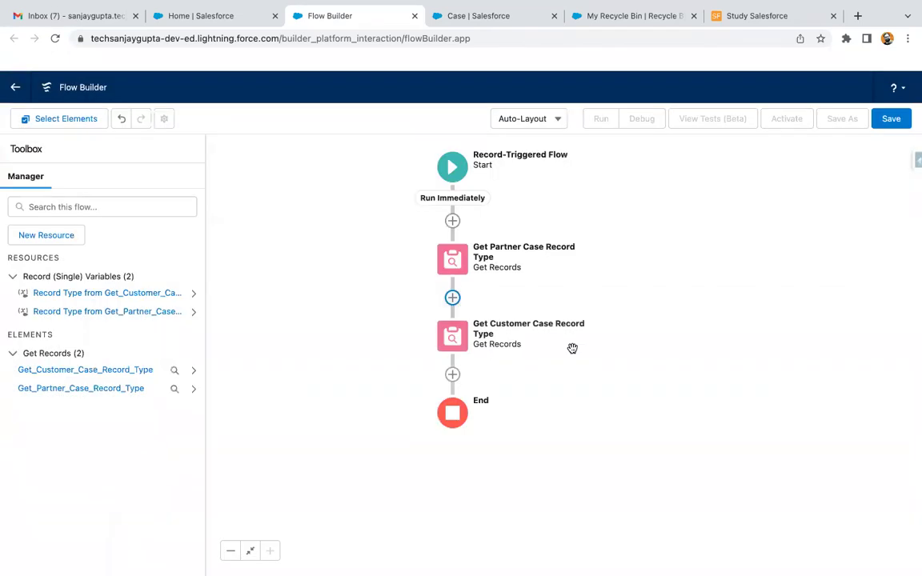
- Add a Decision element after Get Customer Case Record Type and label it Check Record Type
left_click_drag(554, 397, 583, 335)
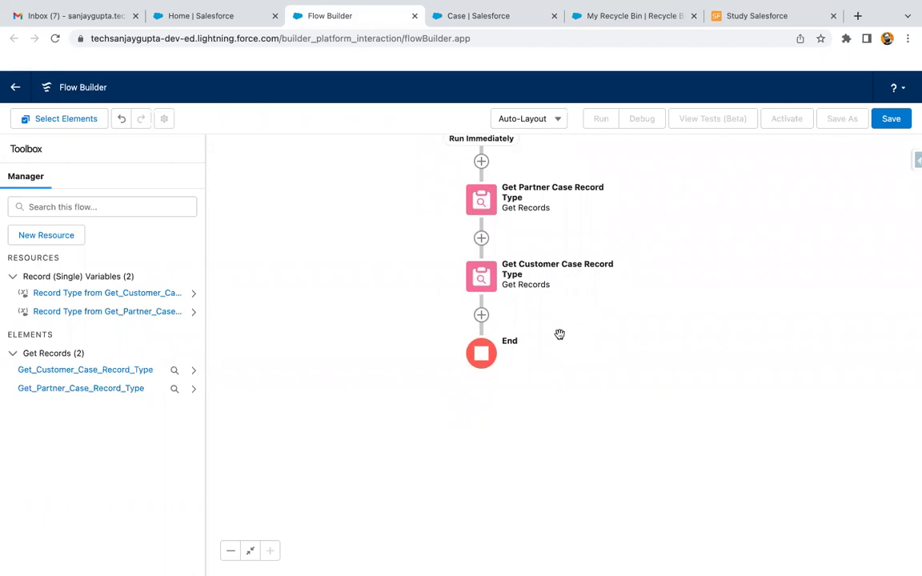
left_click(482, 316)
scroll(463, 407, "down", 10)
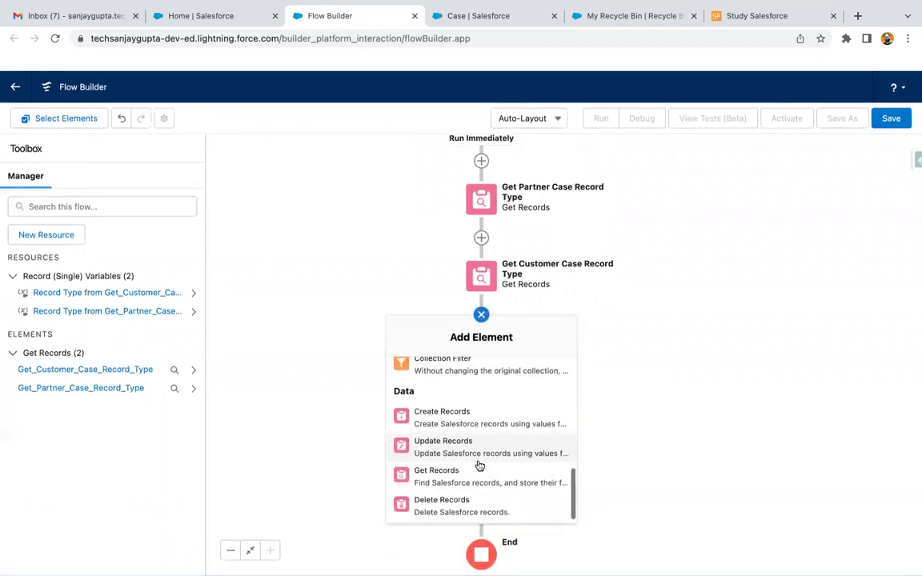
scroll(479, 460, "up", 5)
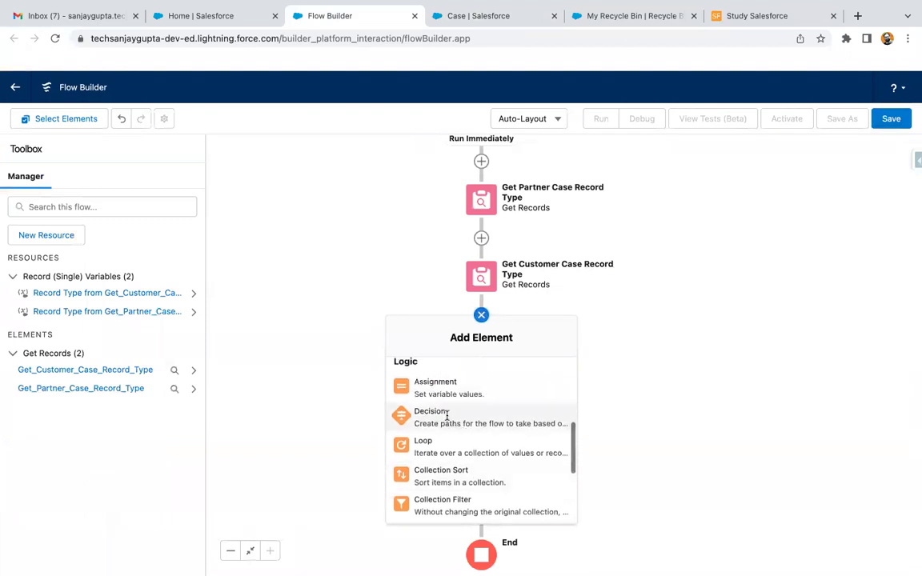
left_click(478, 417)
type("CA")
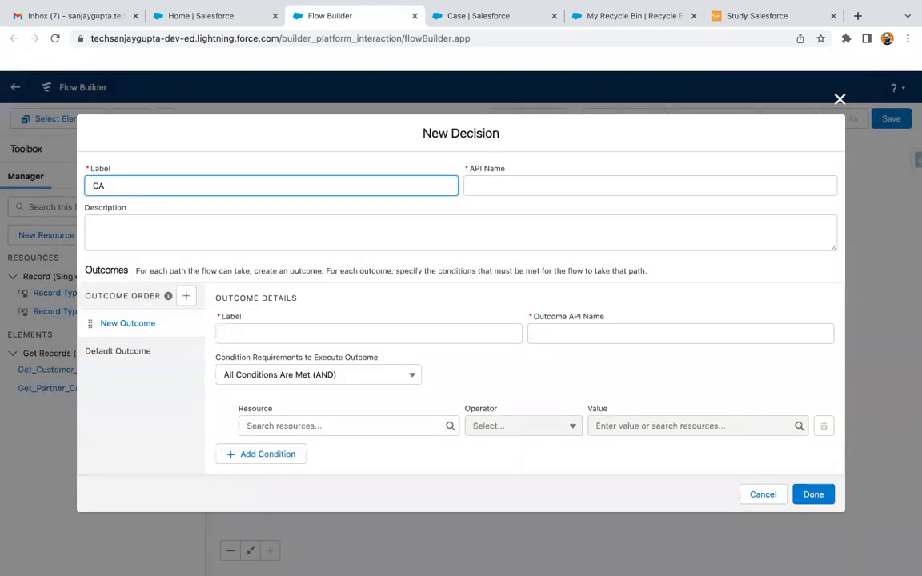
type("heeck Record Type")
- Label the decision's first outcome Partner Case, with the API name Partner_Case
left_click(391, 339)
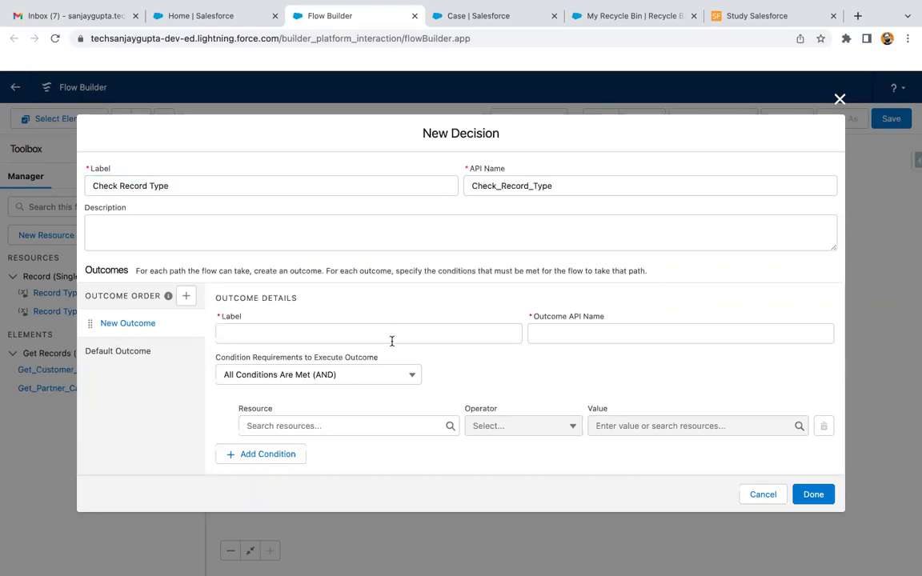
type("Partner CAse")
key("Tab")
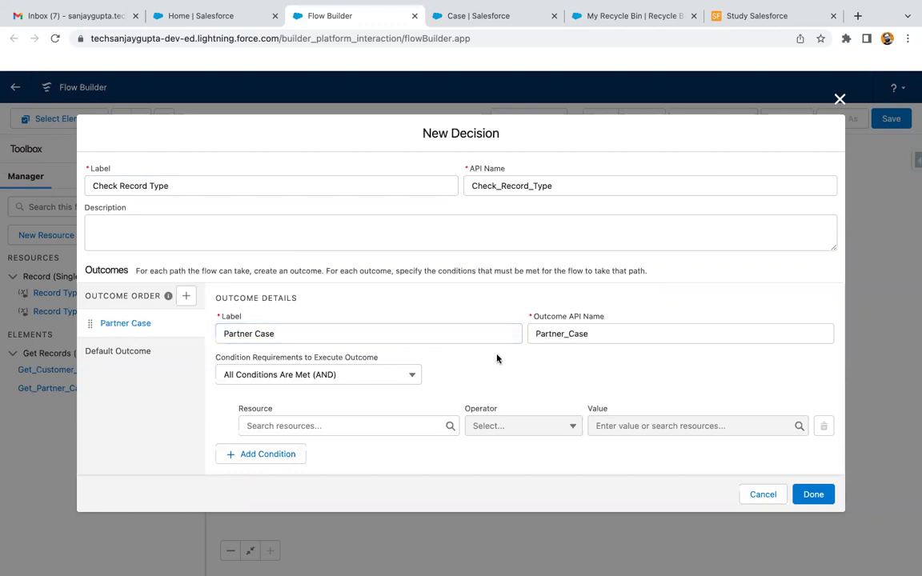
- Set the Partner Case outcome's condition resource to the triggering record's RecordTypeId field
left_click(345, 426)
type("re")
key("BackSpace")
key("BackSpace")
type("record")
left_click(323, 402)
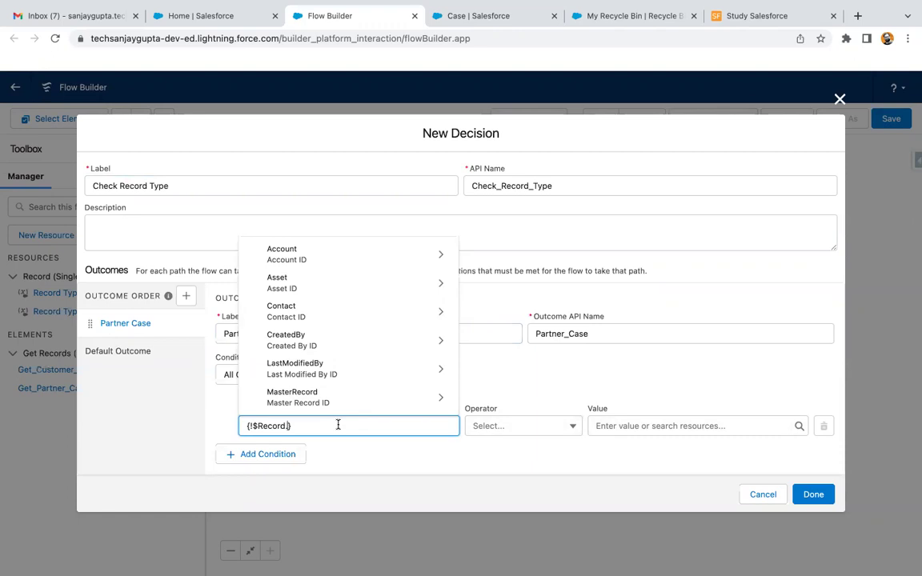
type("reco")
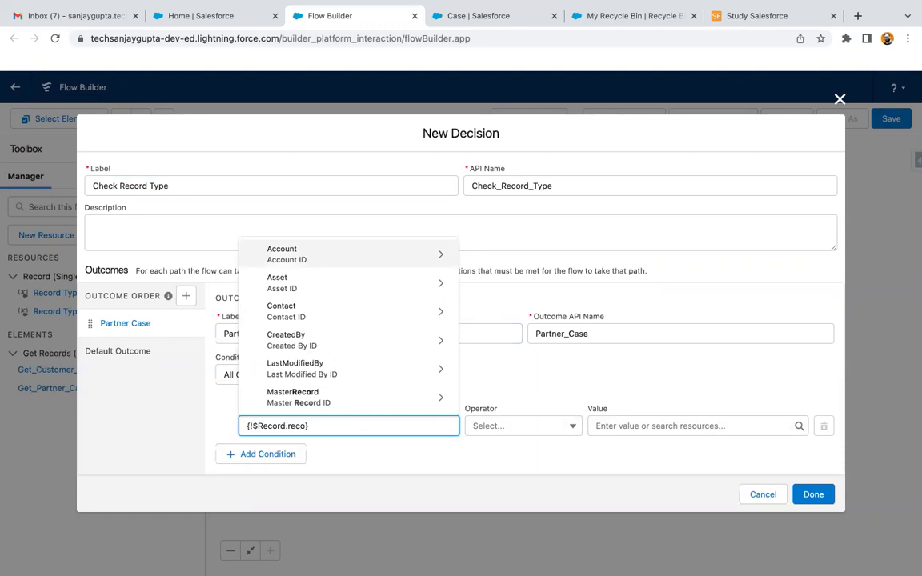
type("rdtype")
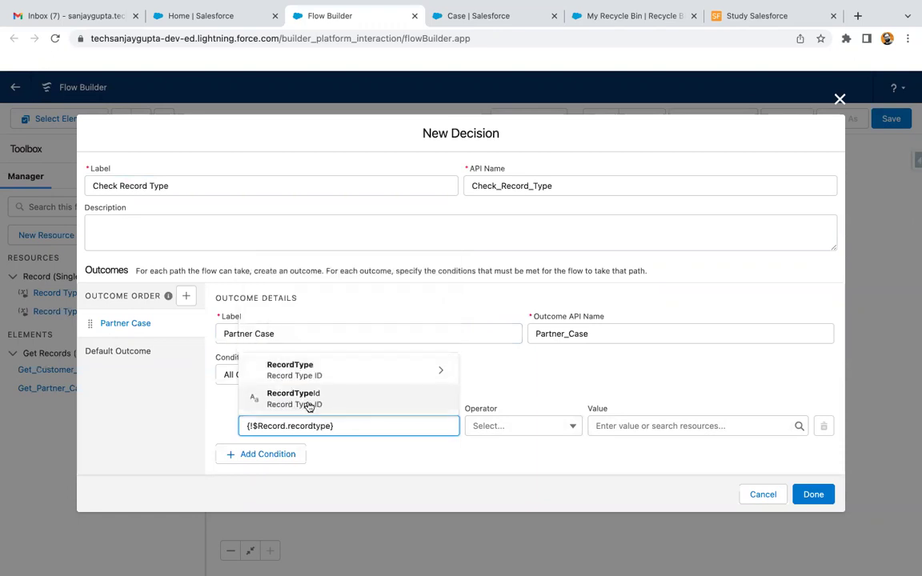
left_click(303, 400)
- Set the Partner Case condition value to the Id of the record type from Get_Partner_Case_Record_Type
left_click(613, 425)
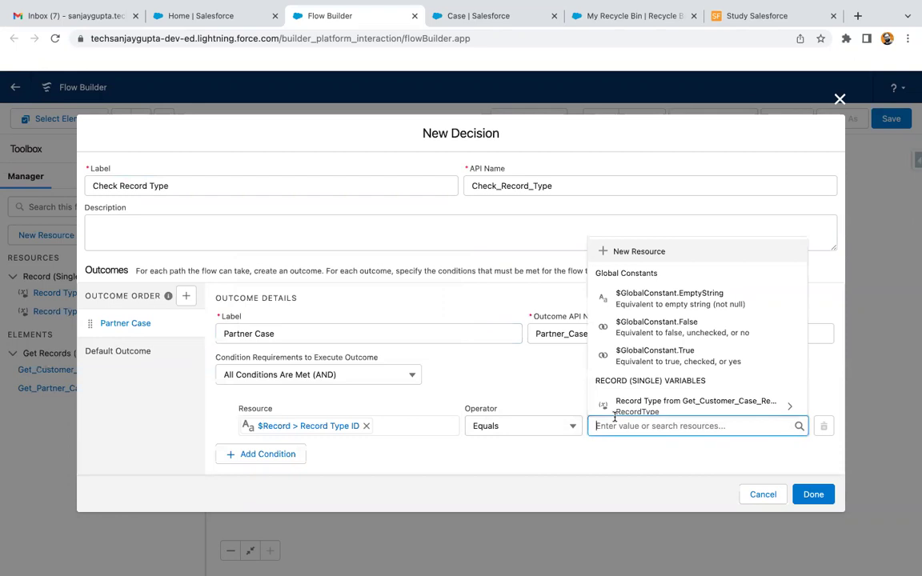
type("part")
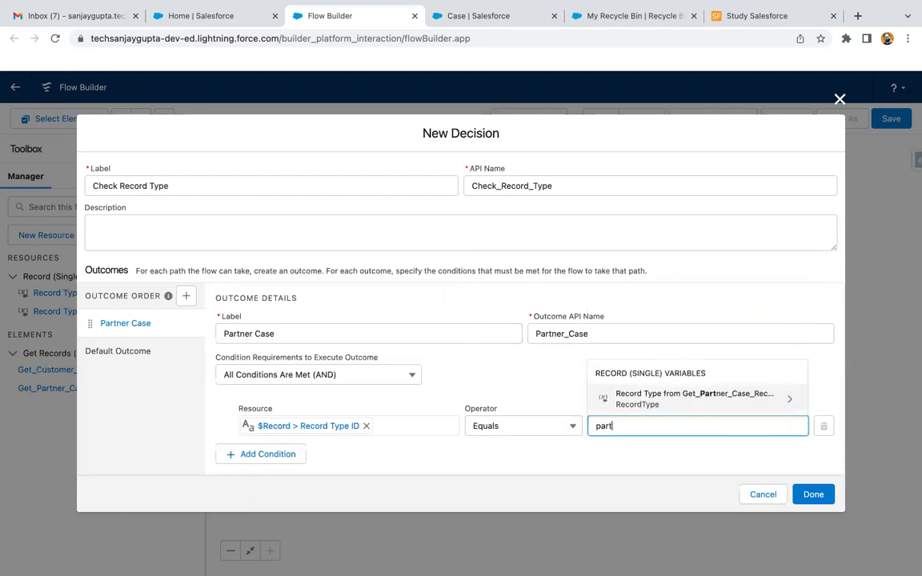
left_click(723, 399)
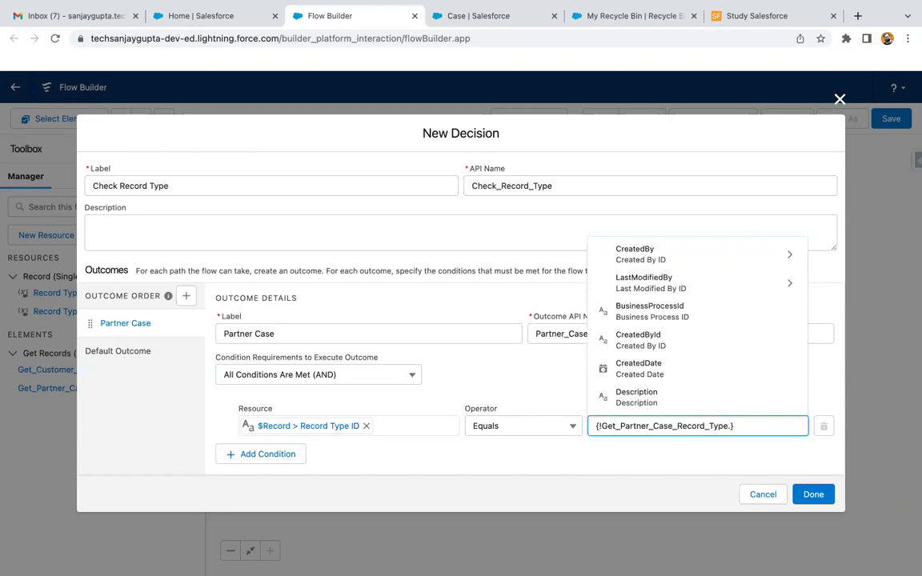
type("Id")
left_click(669, 374)
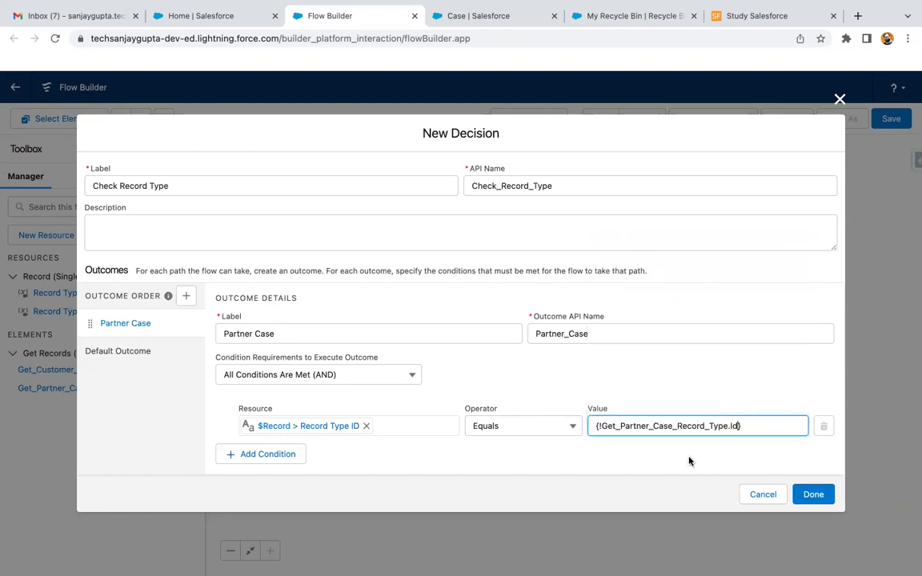
left_click(689, 461)
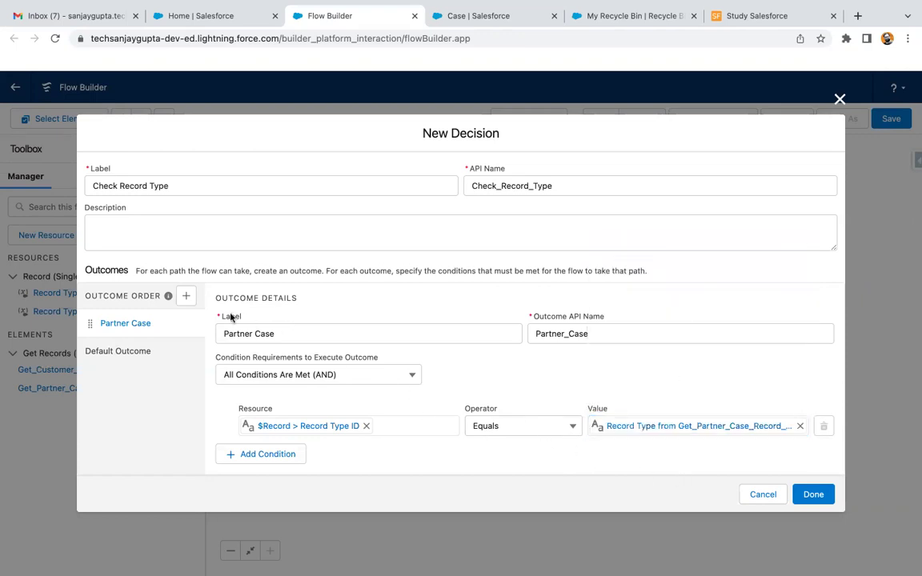
- Add a second outcome labelled Customer Case and set its condition resource to the triggering record's RecordTypeId
left_click(186, 296)
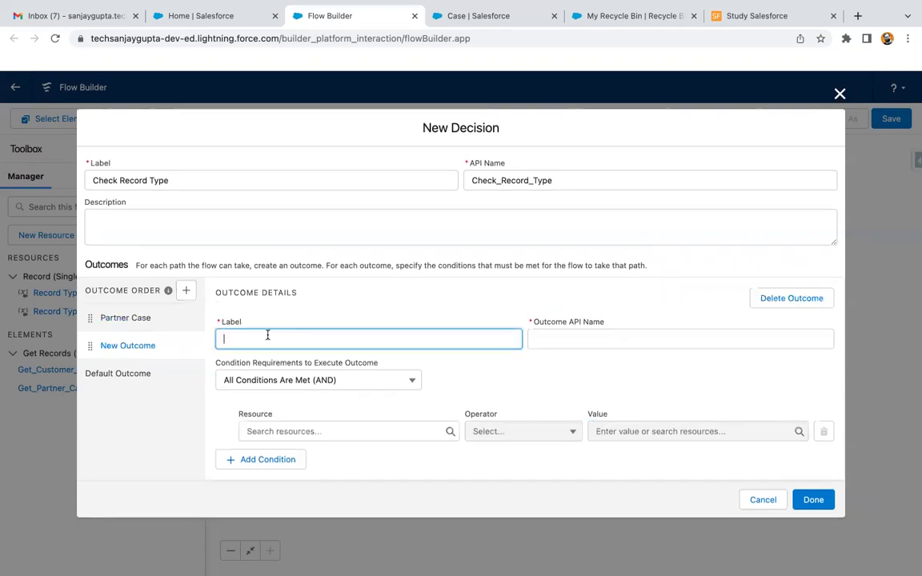
type("Customer Case")
left_click(356, 433)
type("reco")
left_click(340, 410)
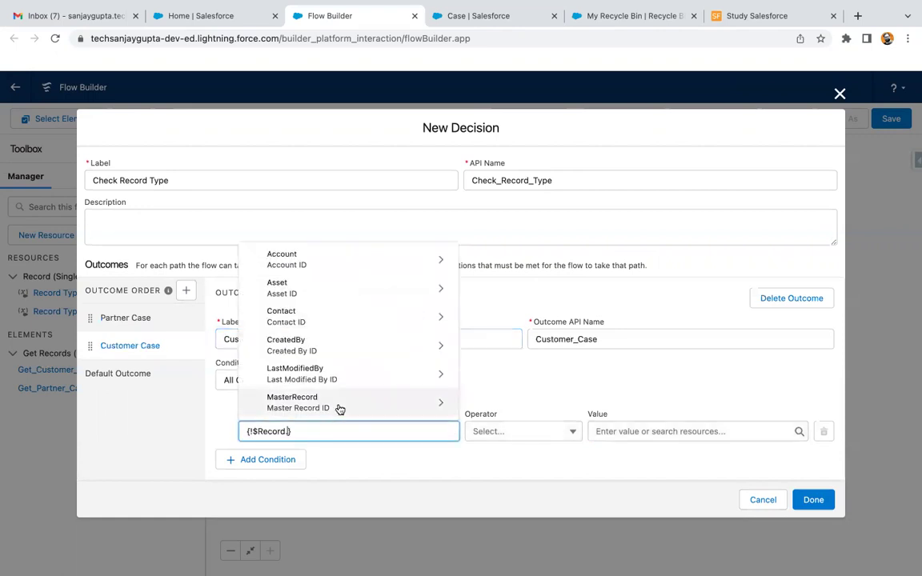
type("recordtype")
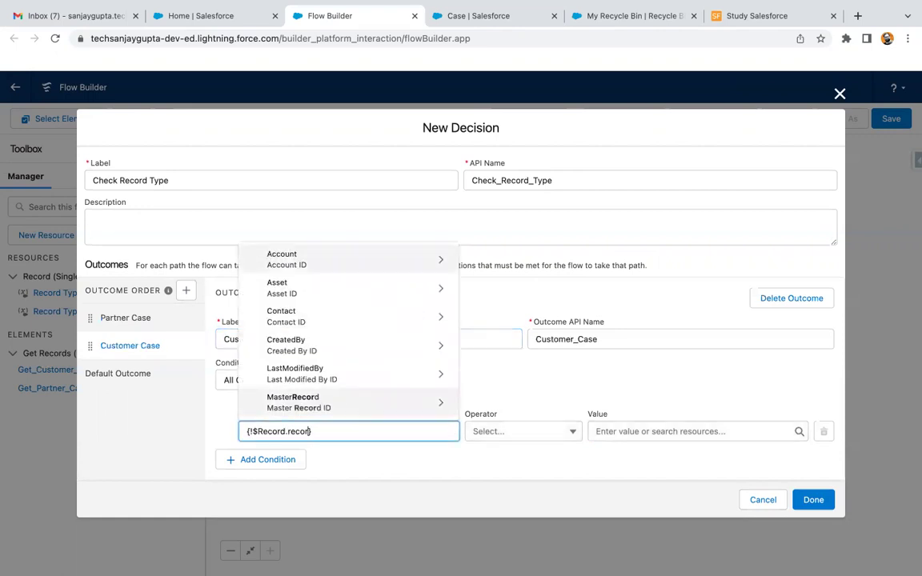
left_click(321, 398)
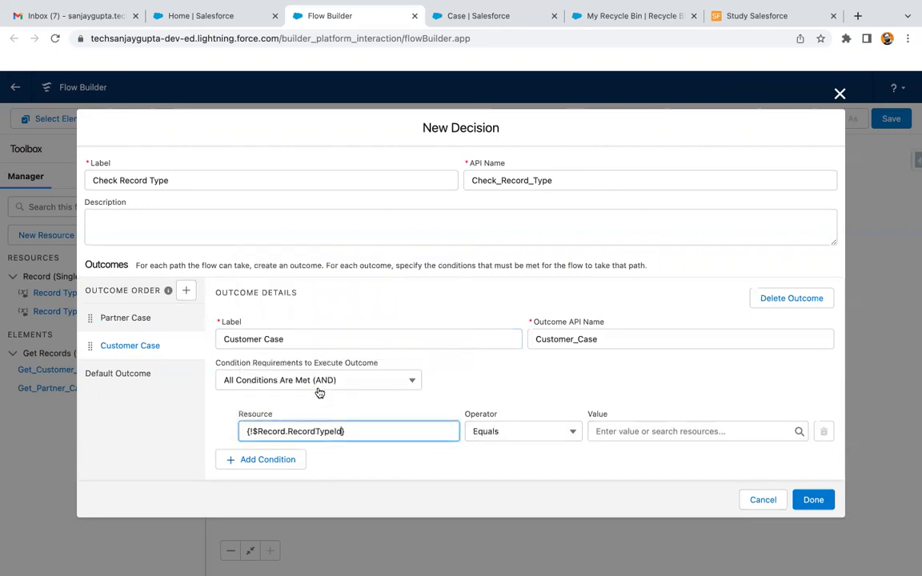
- Set the Customer Case condition value to the Id from Get_Customer_Case_Record_Type and finish the Check Record Type decision
left_click(601, 432)
type("get")
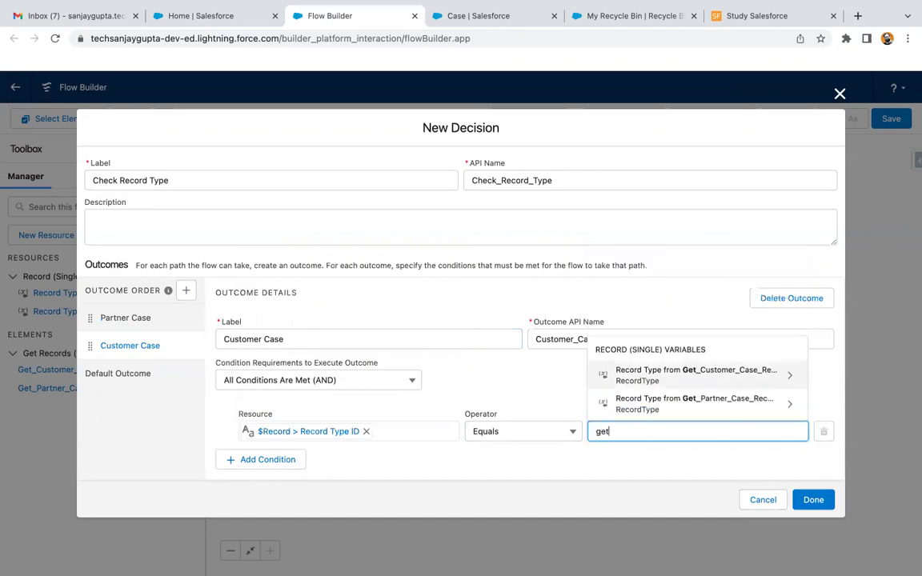
left_click(718, 379)
type("id")
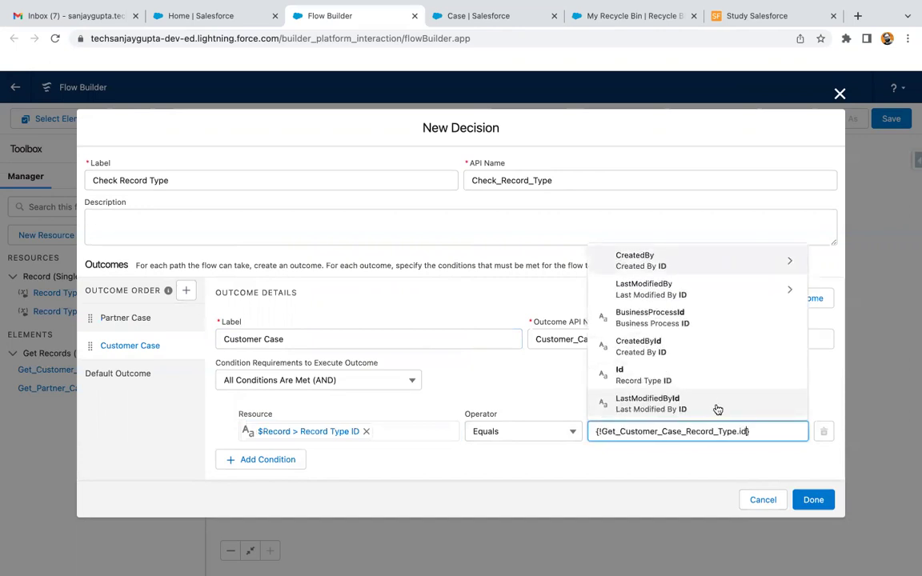
left_click(673, 373)
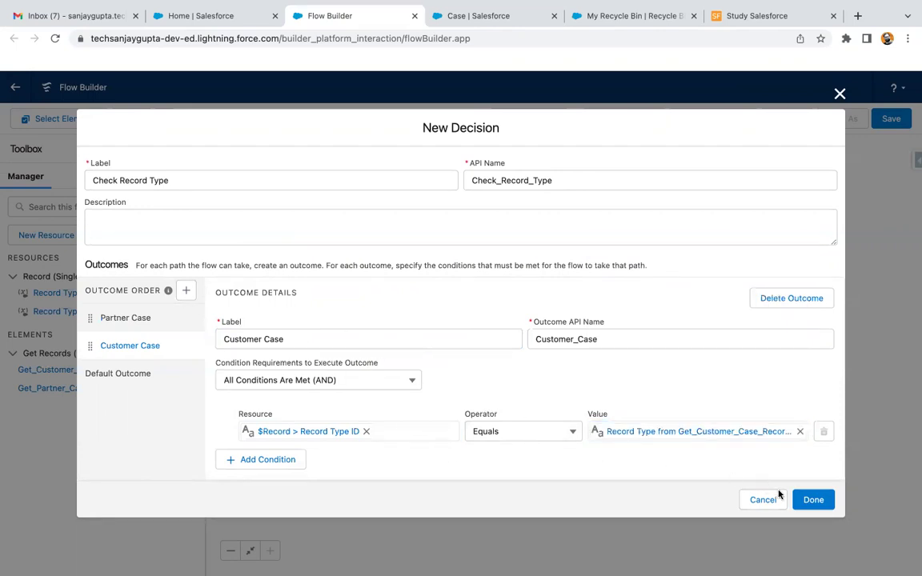
left_click(813, 497)
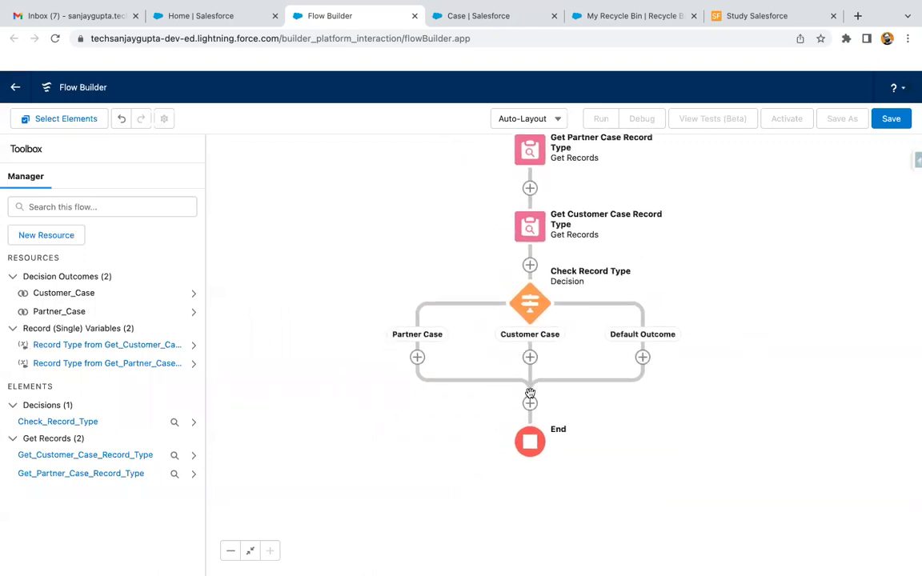
- Add a Get Records element on the Partner Case path, labelled Get Partner Cases, with Case as its object
left_click(417, 357)
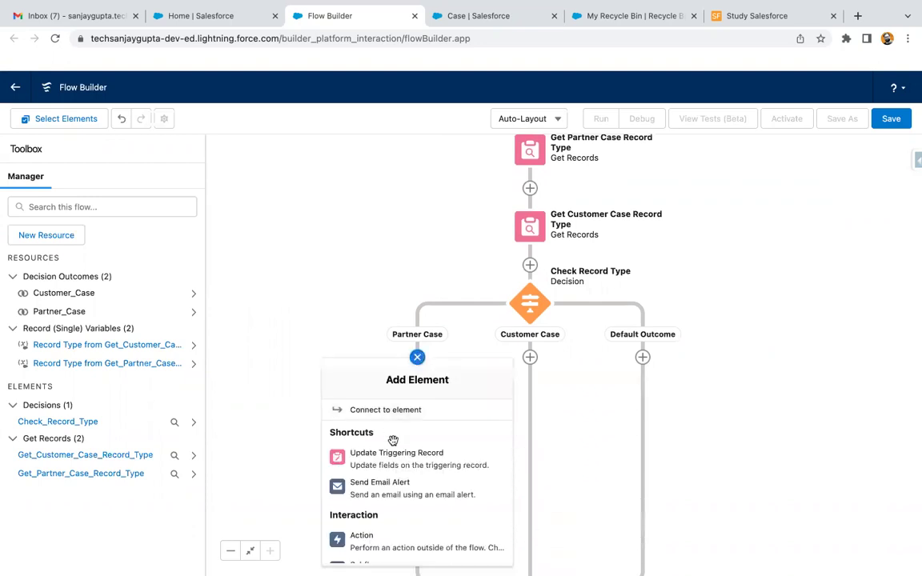
scroll(392, 444, "down", 5)
scroll(401, 505, "down", 5)
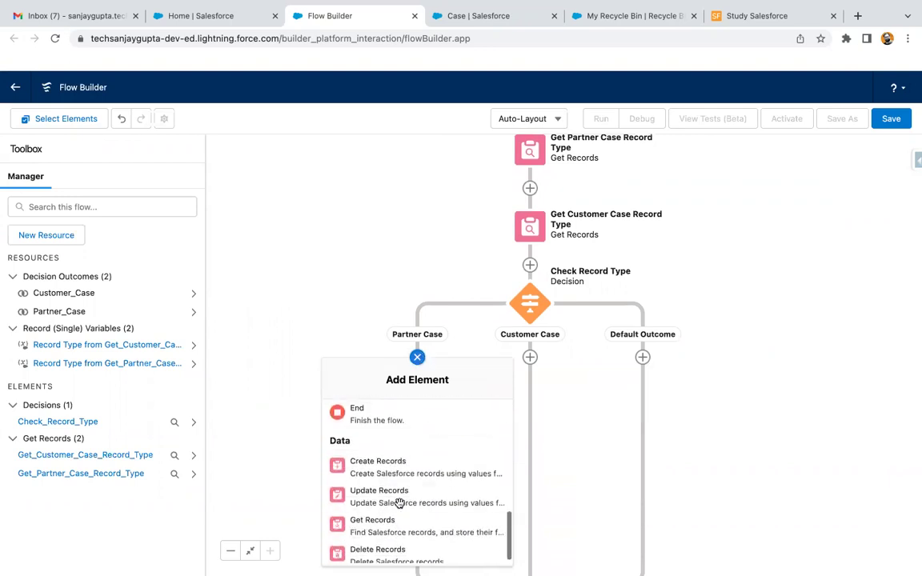
left_click(376, 516)
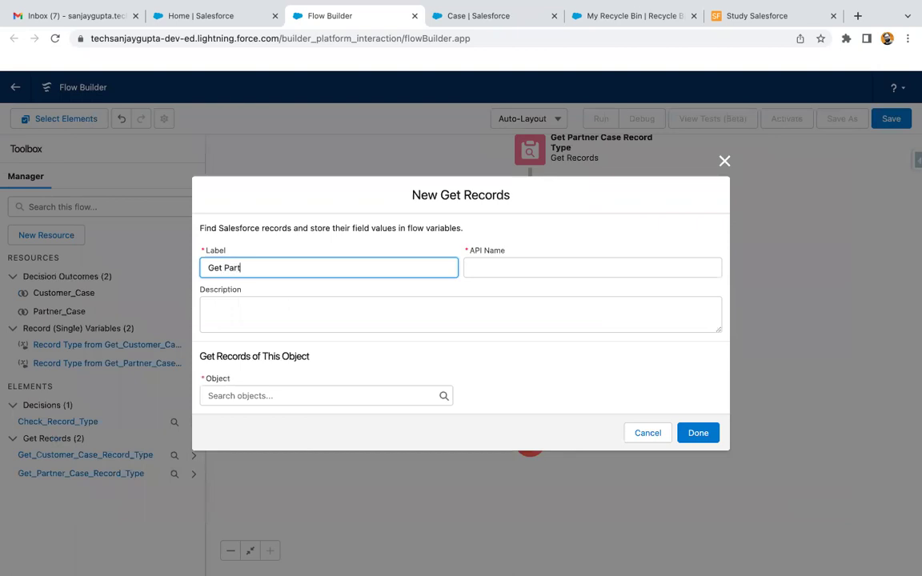
left_click(262, 395)
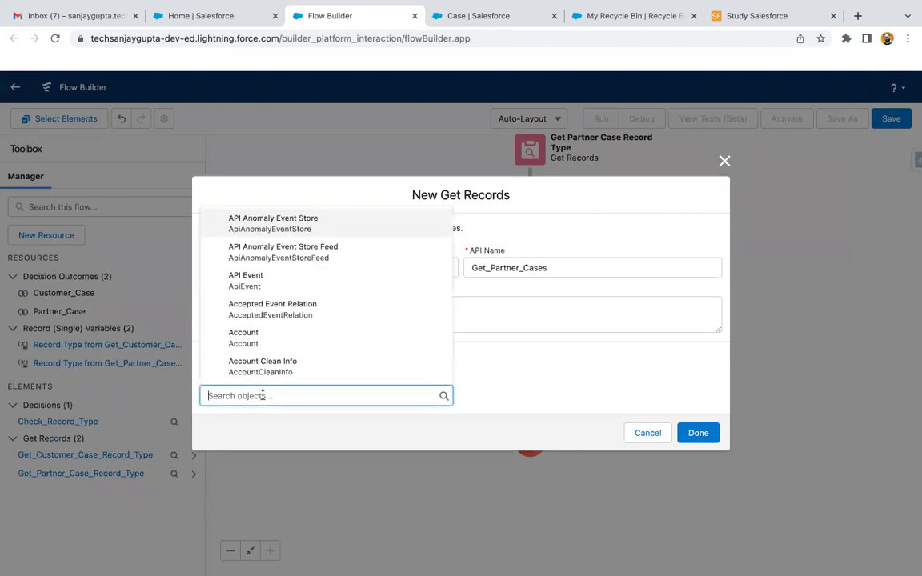
type("case")
left_click(312, 339)
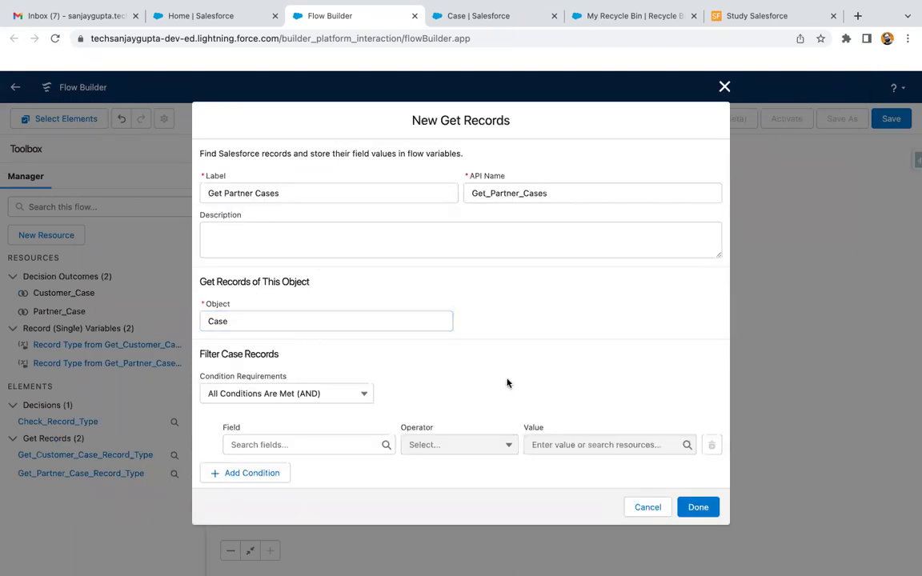
- Filter the case records in Get Partner Cases by AccountId equals $Record > Account ID
scroll(508, 383, "down", 3)
left_click(301, 282)
type("account")
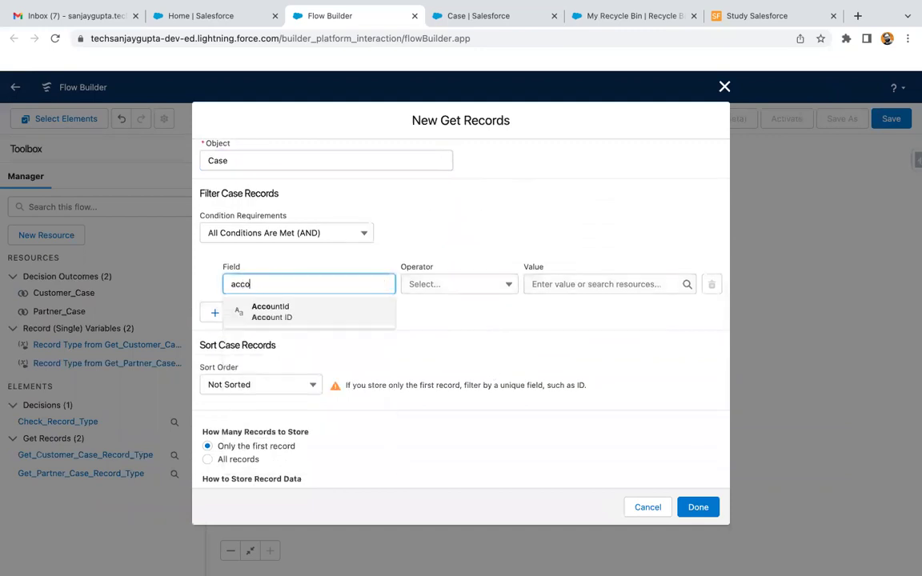
left_click(295, 315)
left_click(571, 284)
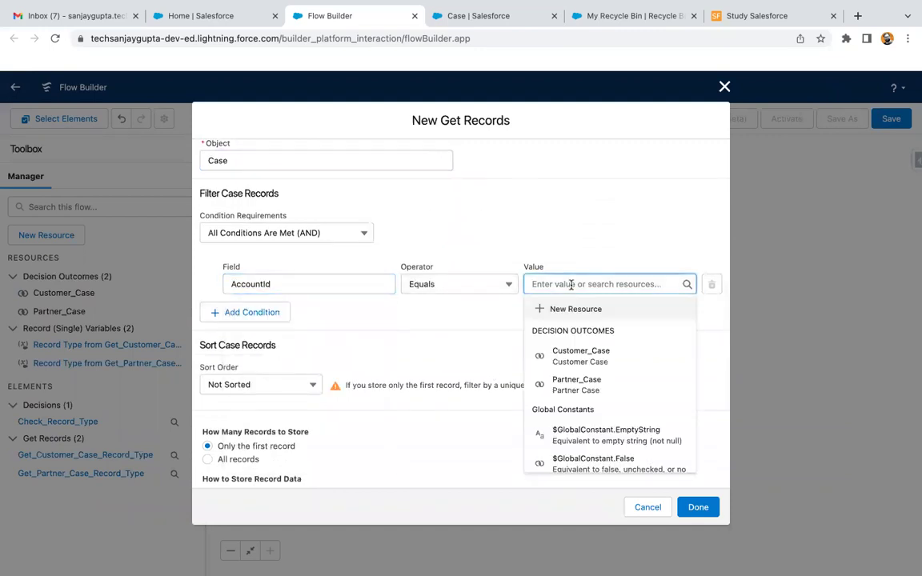
type("record")
left_click(573, 412)
type("acc")
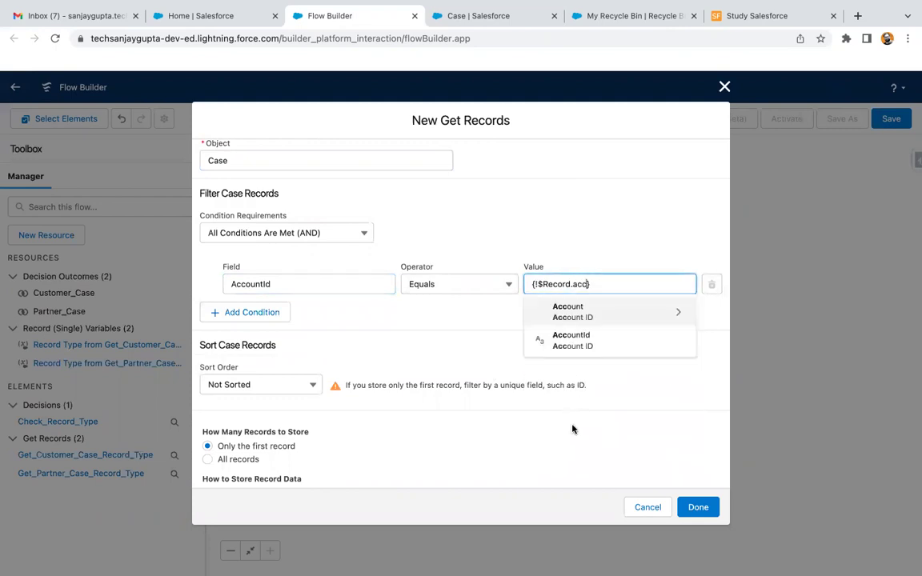
left_click(573, 340)
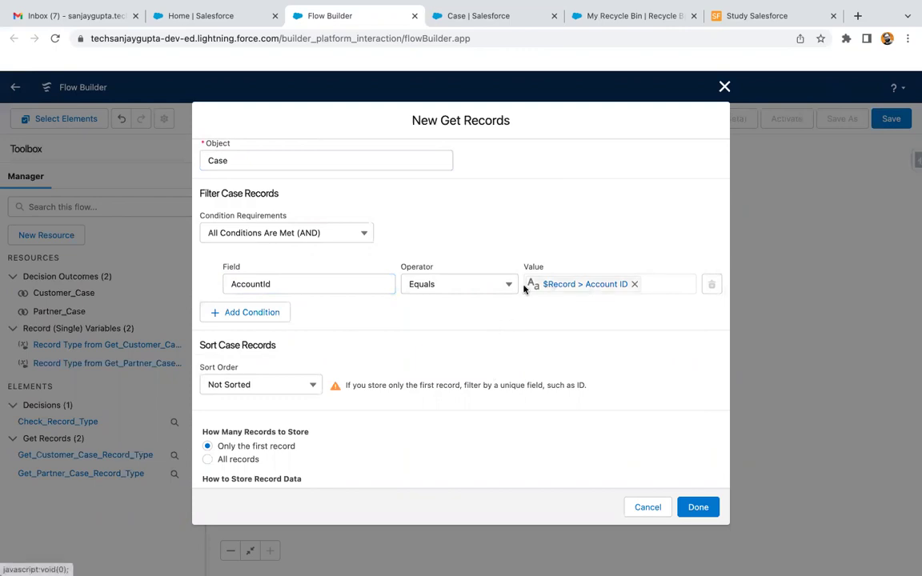
- Set Get Partner Cases to store all records and finish the element
scroll(368, 318, "up", 4)
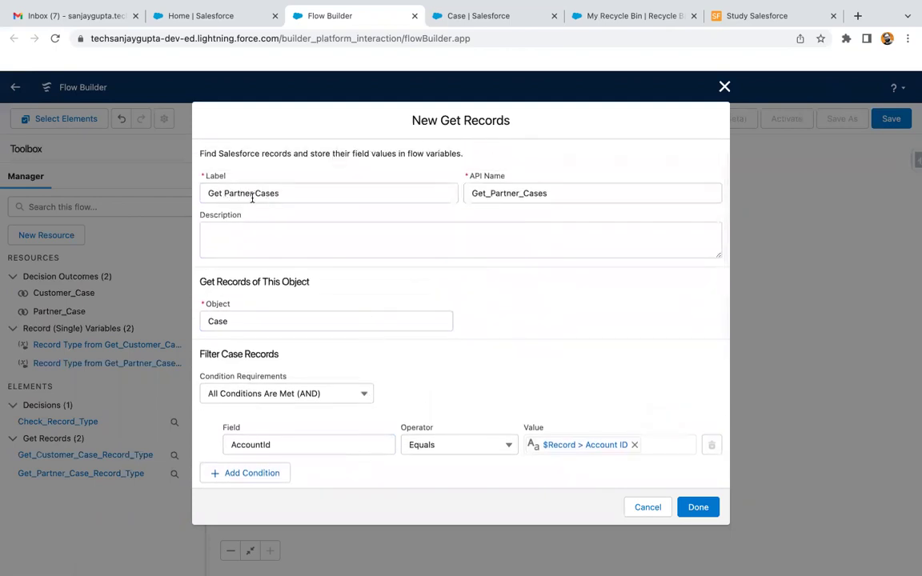
scroll(328, 311, "down", 5)
left_click(240, 417)
left_click(698, 506)
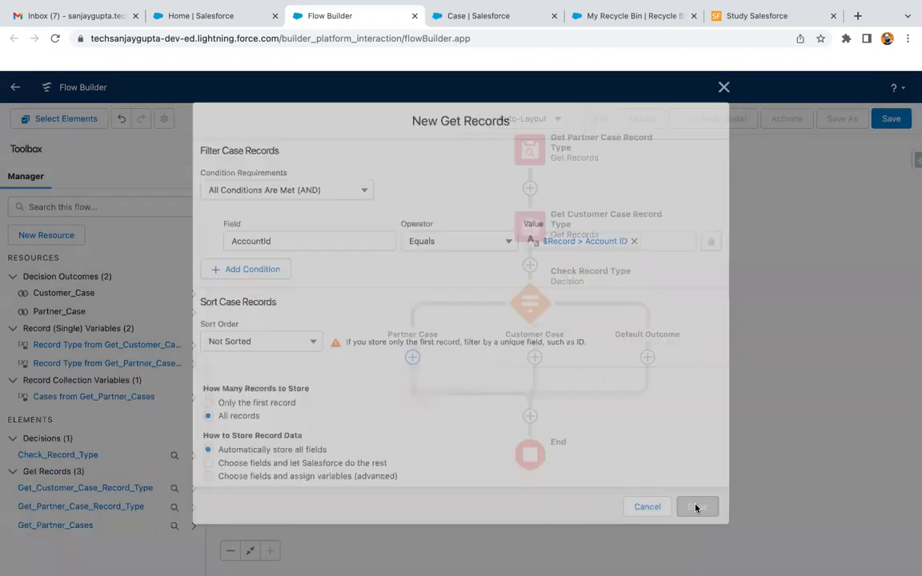
- Create a new variable resource with the API name count and the data type Number
scroll(325, 403, "down", 3)
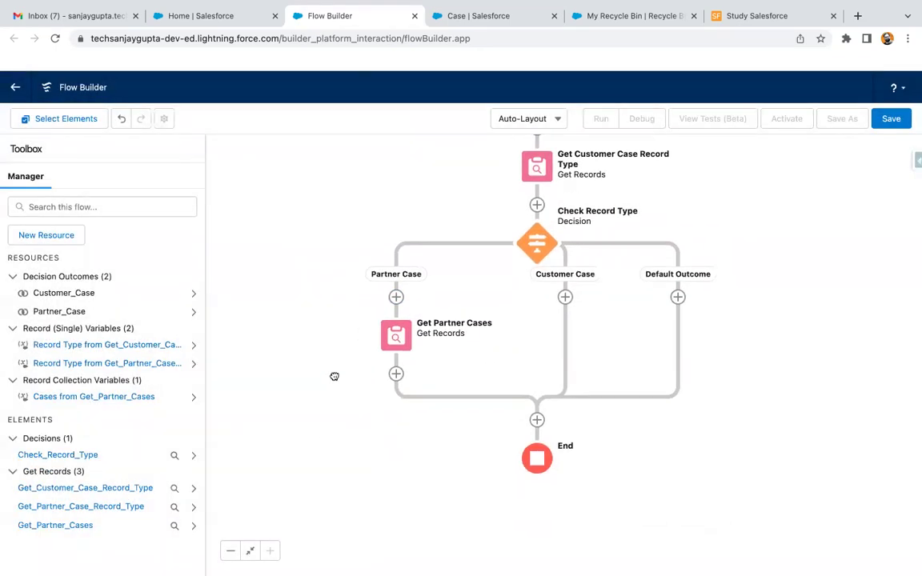
left_click(67, 237)
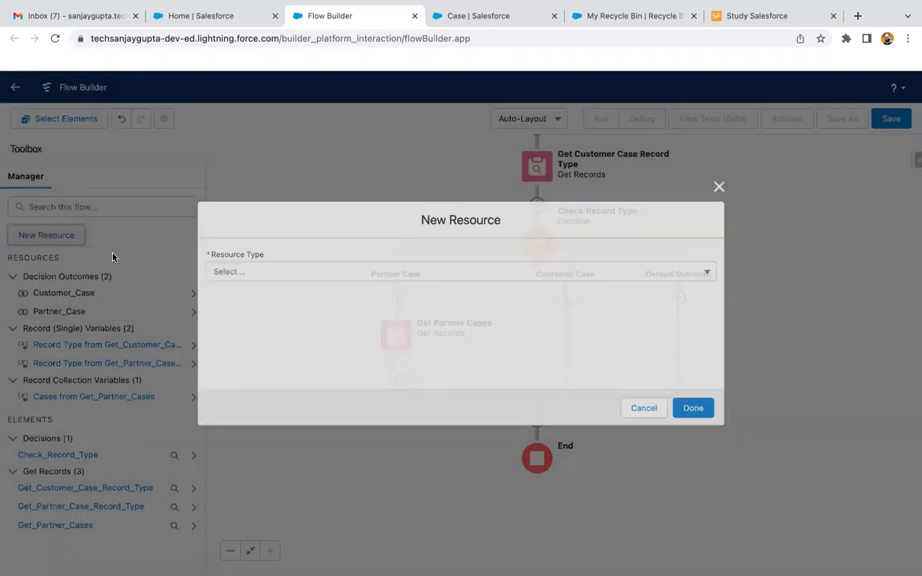
left_click(229, 280)
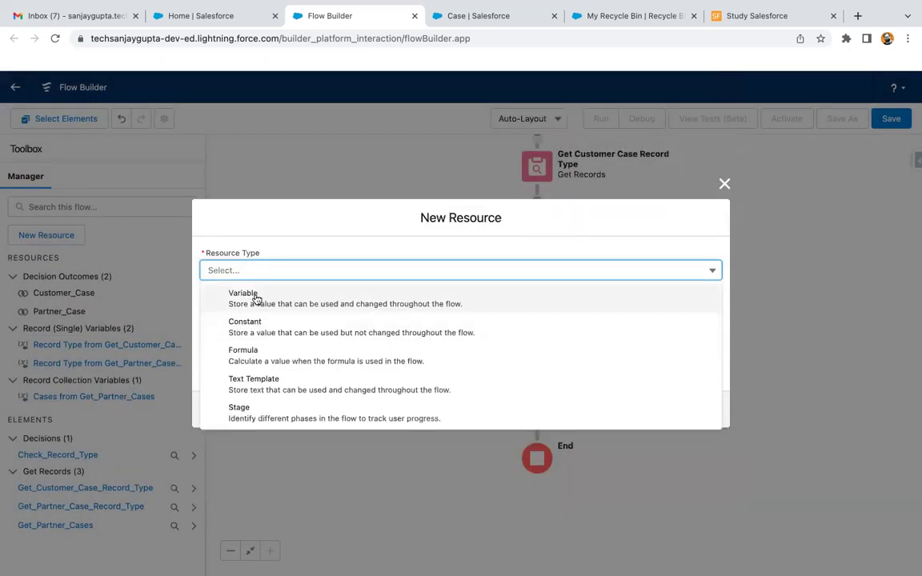
left_click(252, 298)
left_click(248, 294)
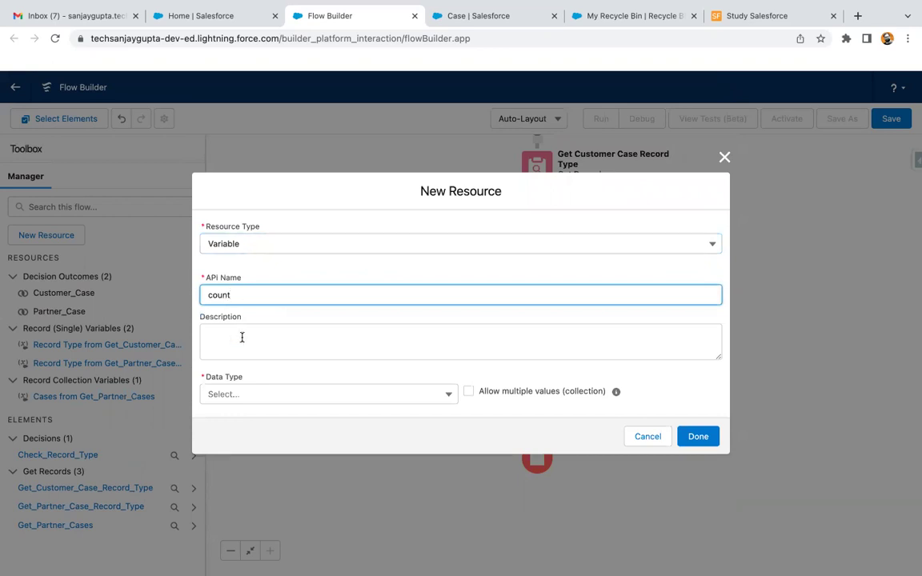
left_click(242, 391)
left_click(260, 267)
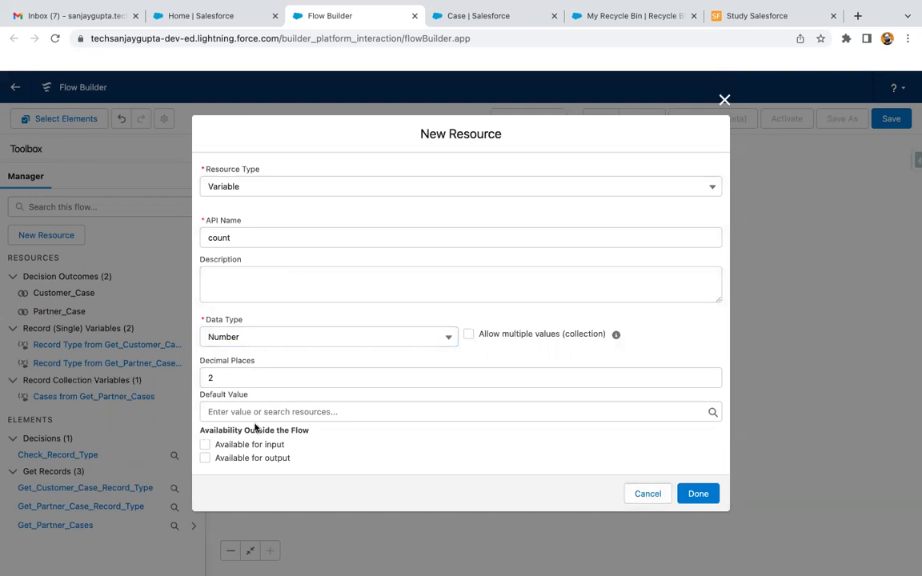
left_click(698, 494)
- Add an Assignment element after Get Partner Cases and label it Calculate Partner Cases Count
left_click(395, 375)
scroll(381, 480, "down", 5)
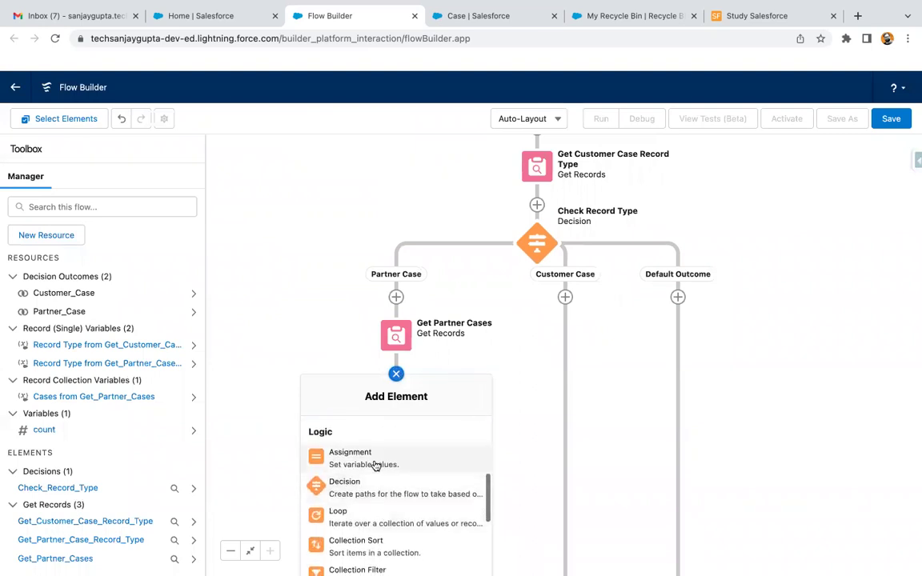
left_click(374, 465)
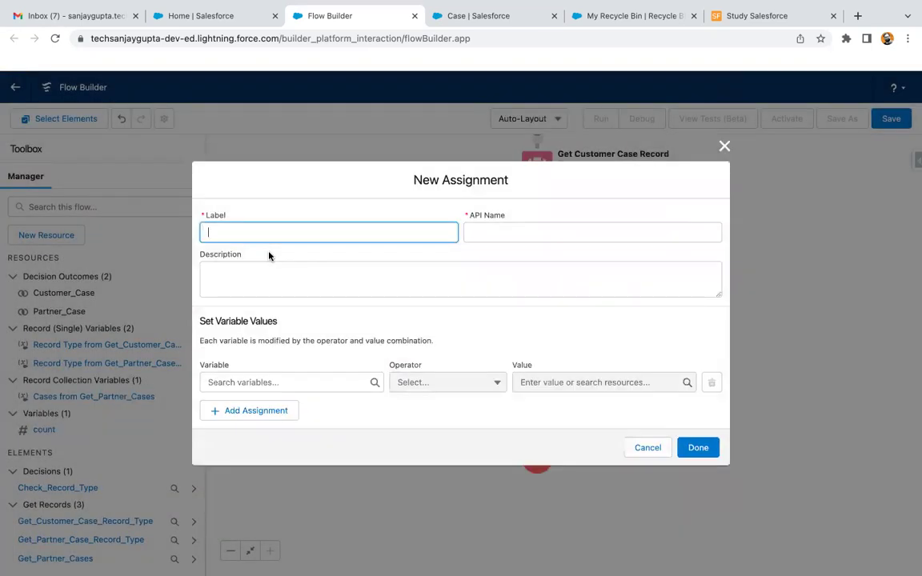
type("Calculate Partner Cases Count")
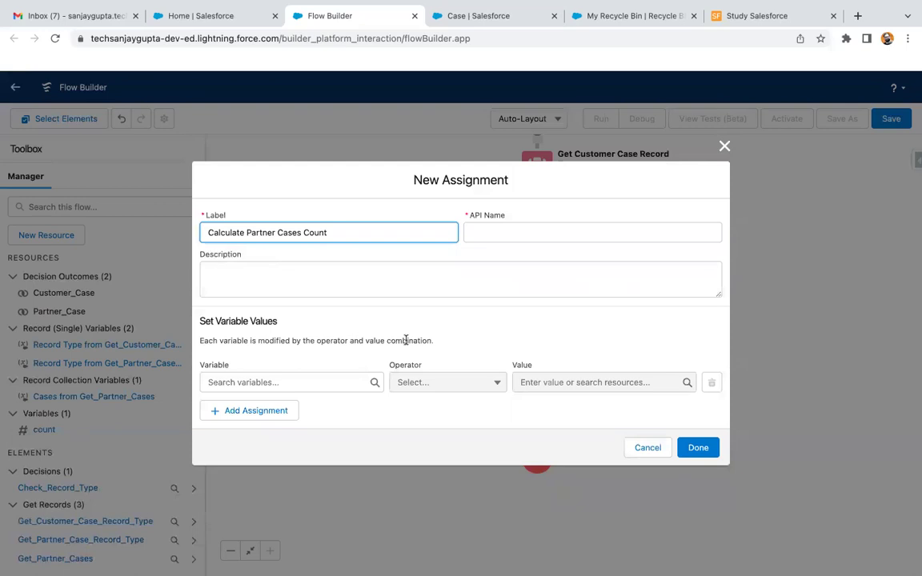
- In the Calculate Partner Cases Count assignment, choose the count variable with the Equals Count operator
left_click(405, 339)
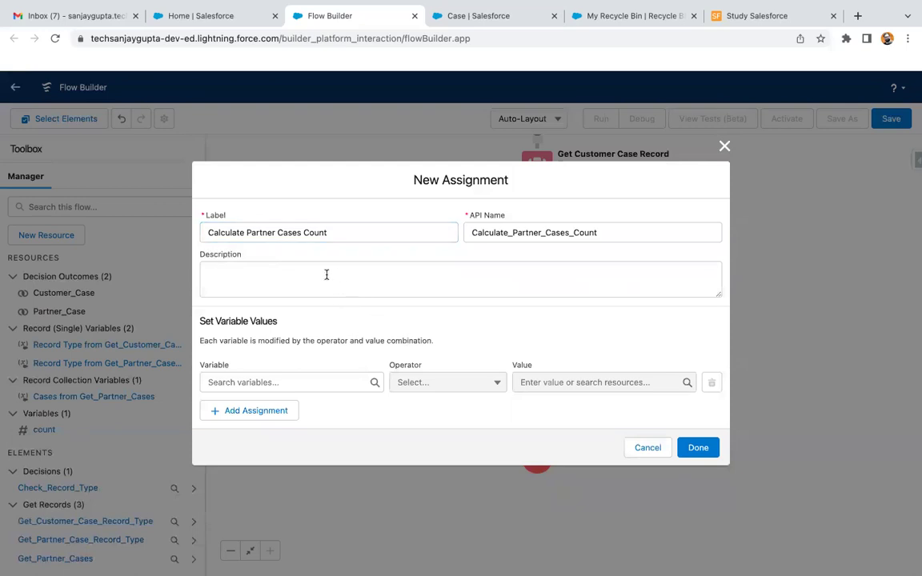
left_click(282, 380)
type("count")
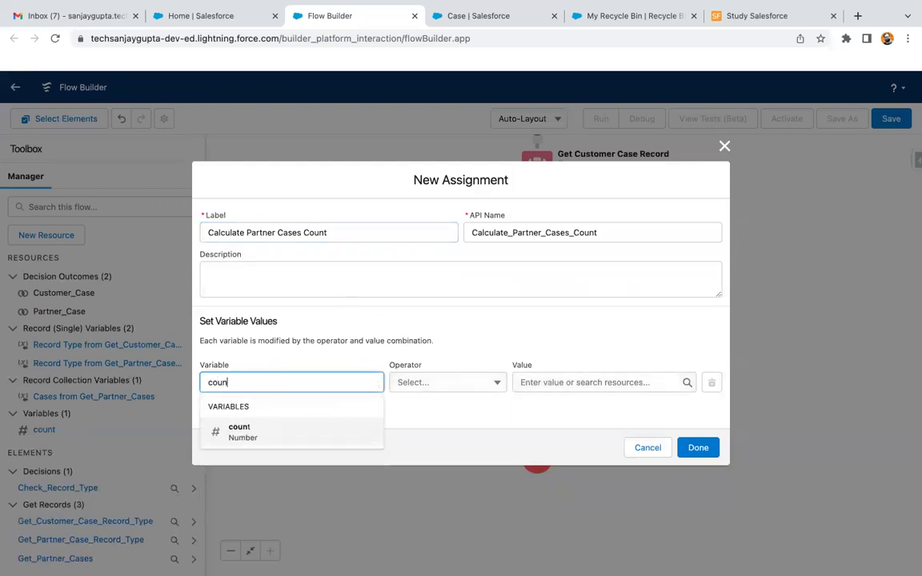
left_click(280, 438)
left_click(440, 384)
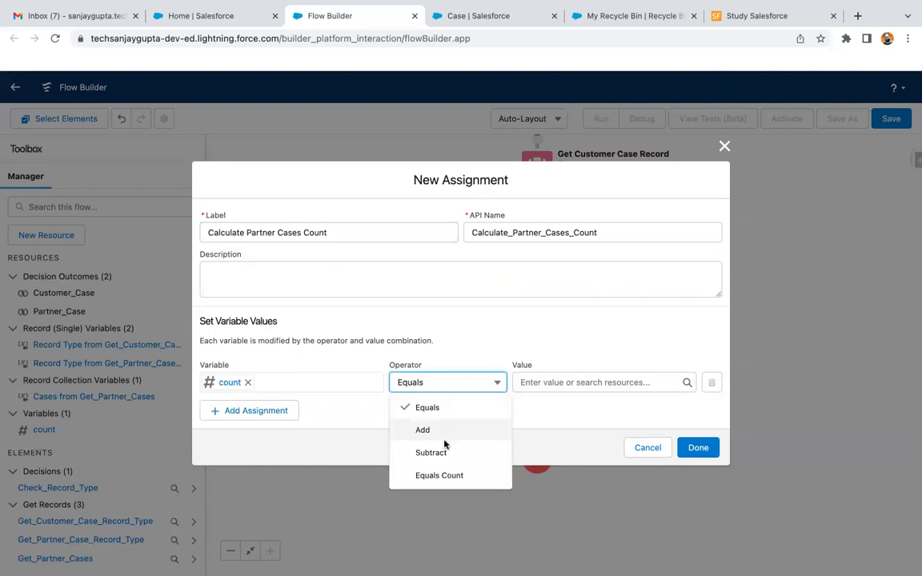
left_click(439, 475)
- Set the assignment value to the Cases from Get_Partner_Cases collection and finish the element
left_click(530, 384)
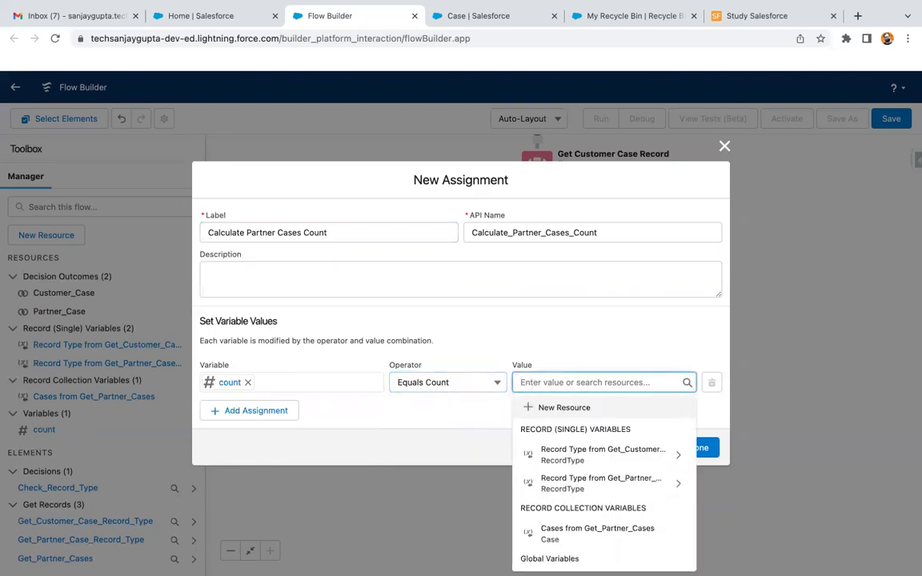
type("get")
key("BackSpace")
key("BackSpace")
key("BackSpace")
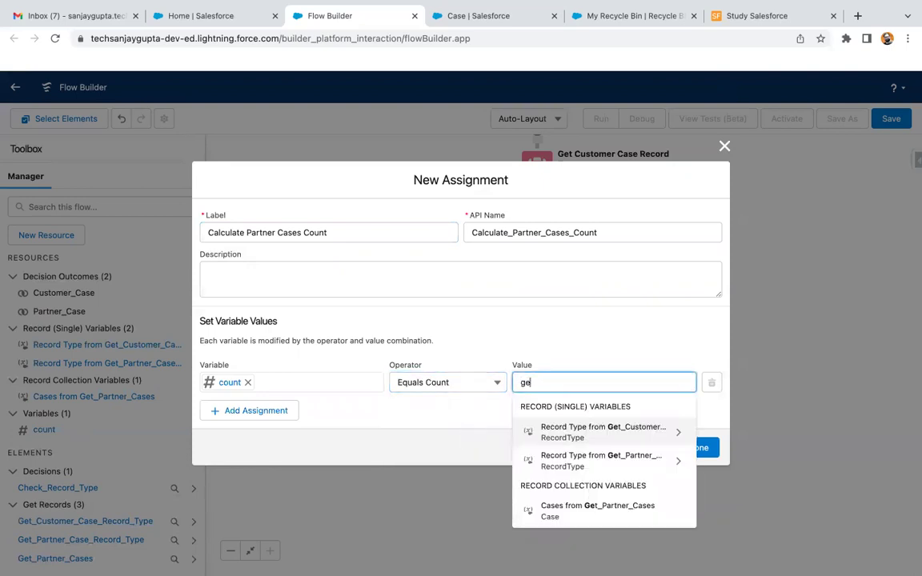
left_click(591, 513)
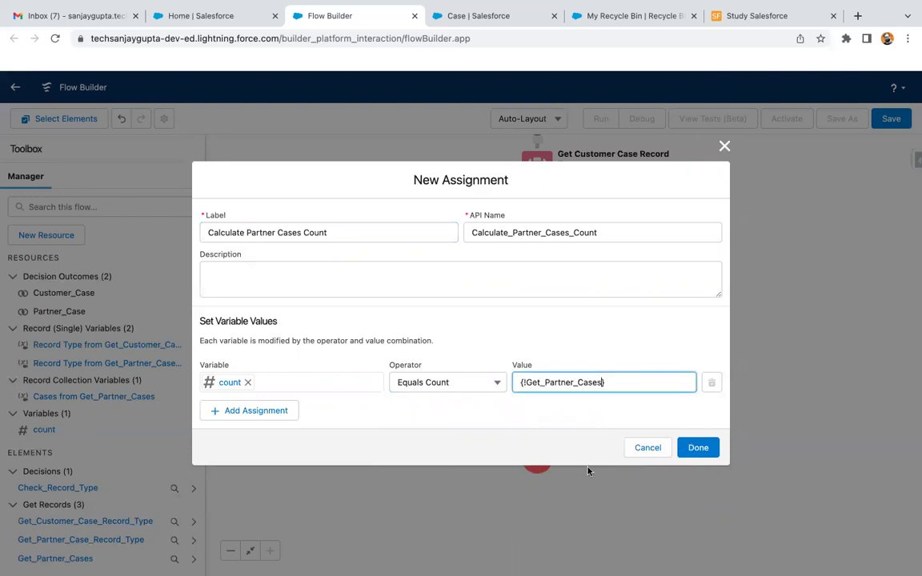
left_click(568, 422)
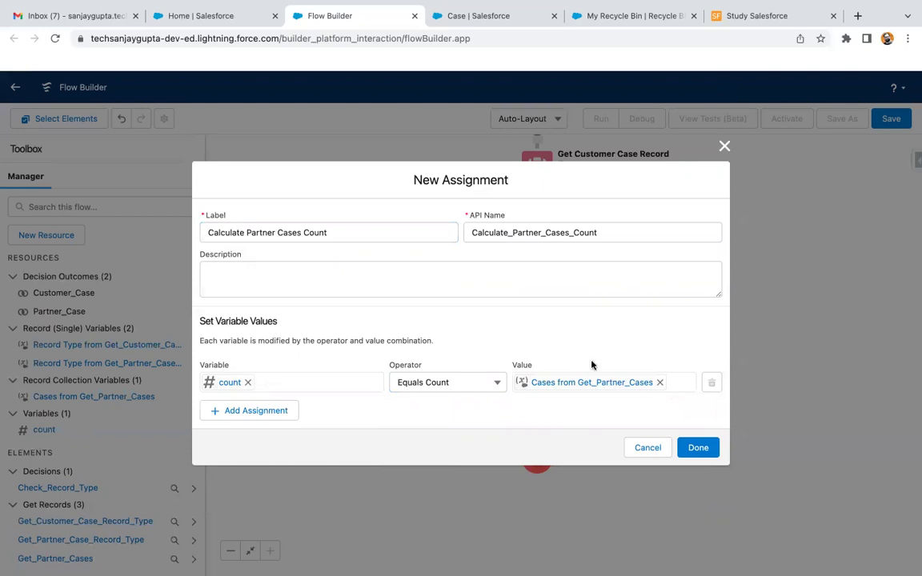
left_click(704, 449)
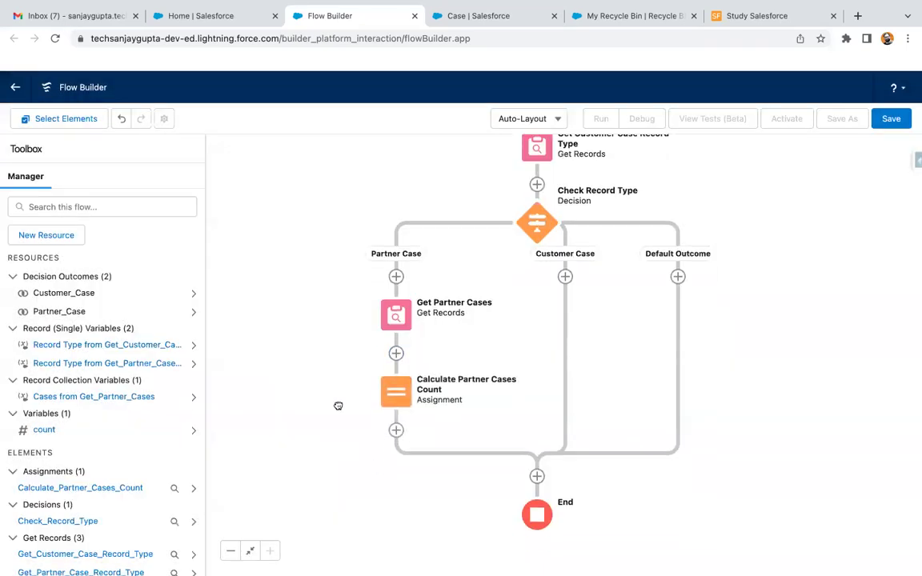
- Add an Update Records element after Calculate Partner Cases Count and label it Update Account
scroll(338, 405, "down", 2)
left_click(388, 364)
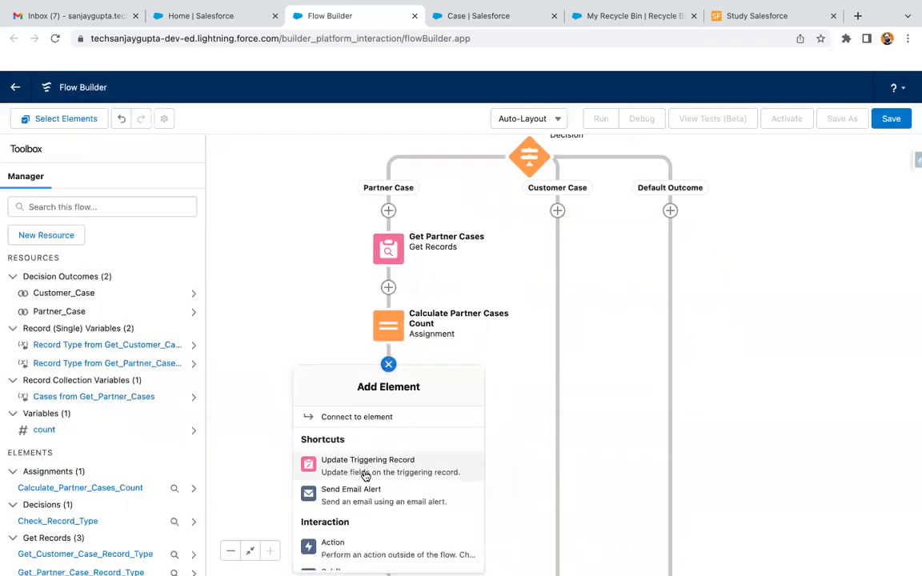
scroll(365, 476, "down", 8)
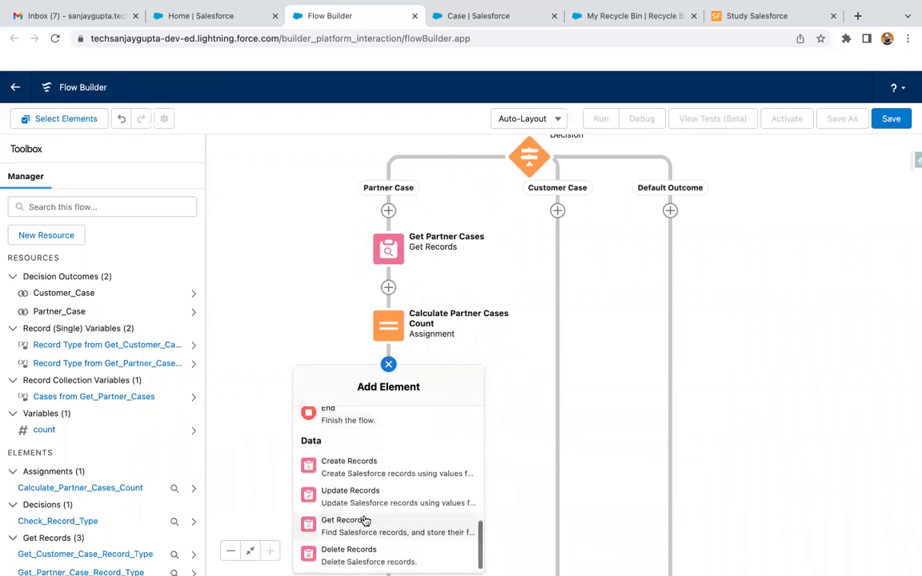
left_click(370, 497)
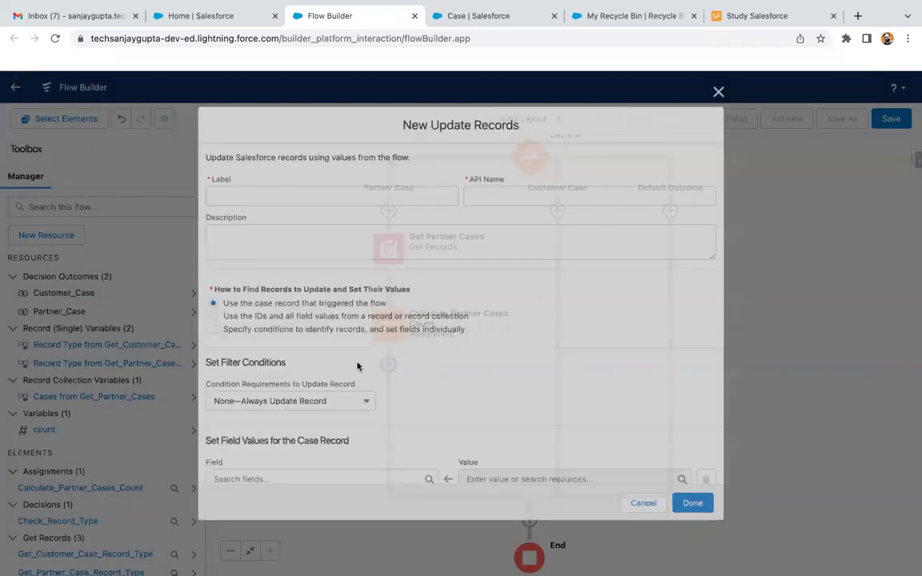
type("Update Account")
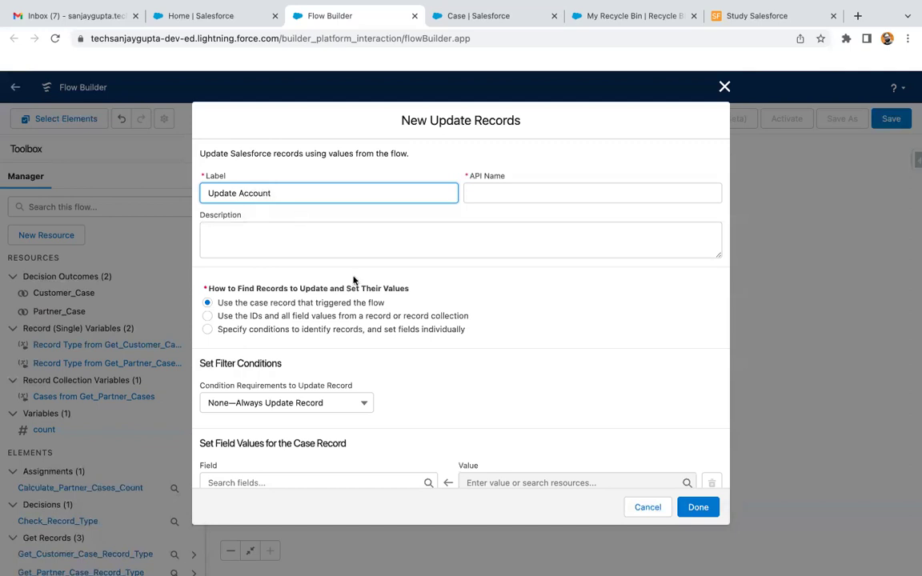
left_click(398, 360)
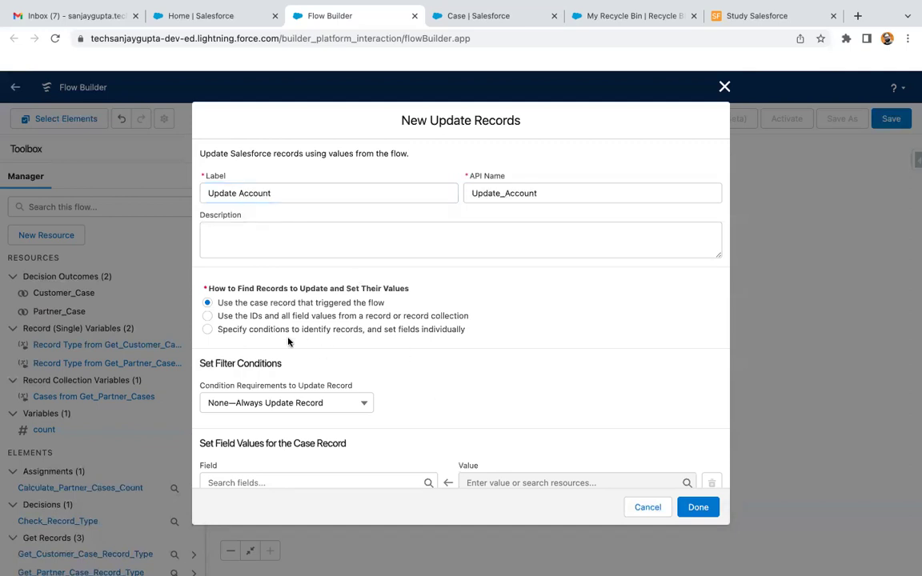
- Set Update Account to specify conditions and set fields individually, with Account as the object
left_click(235, 317)
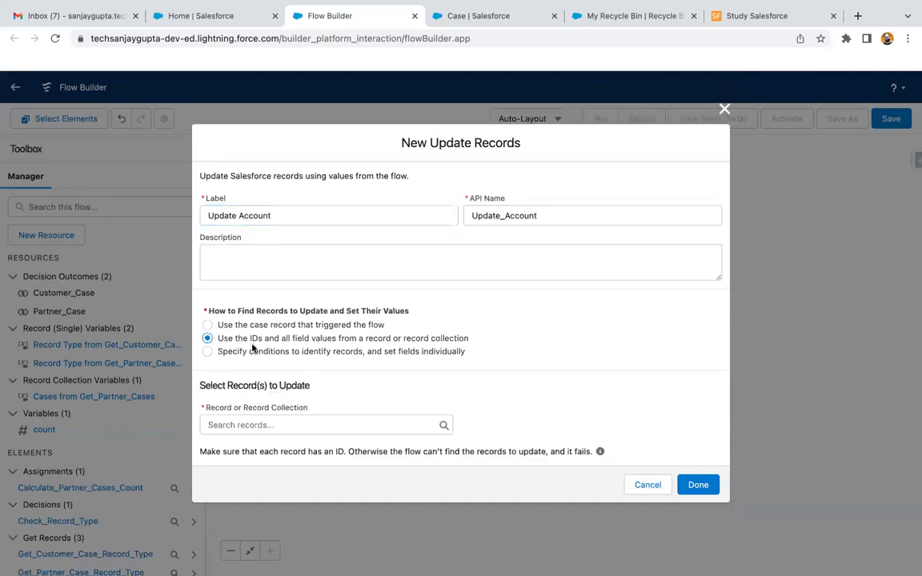
left_click(240, 351)
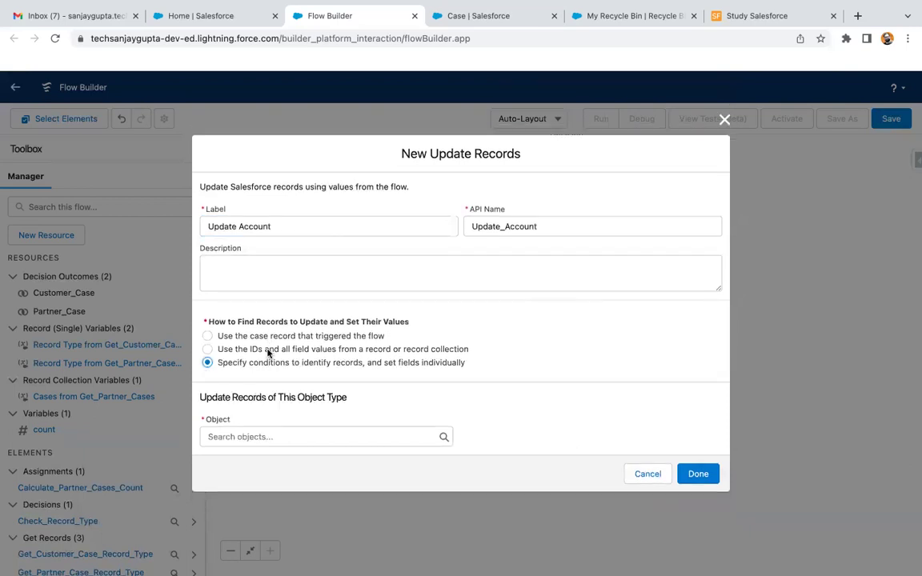
left_click(274, 432)
type("account")
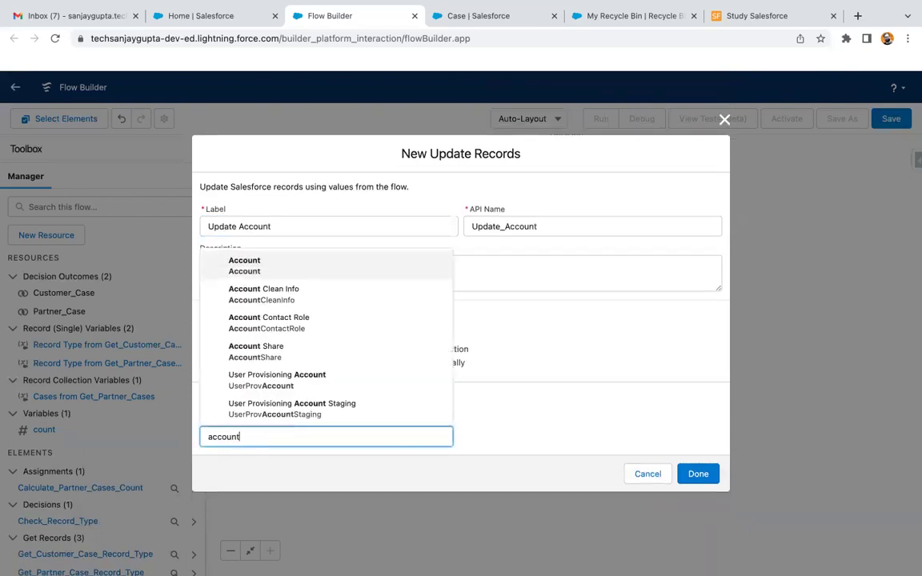
left_click(276, 264)
- Filter the account records in Update Account by Id equals $Record > Account ID
scroll(506, 342, "down", 5)
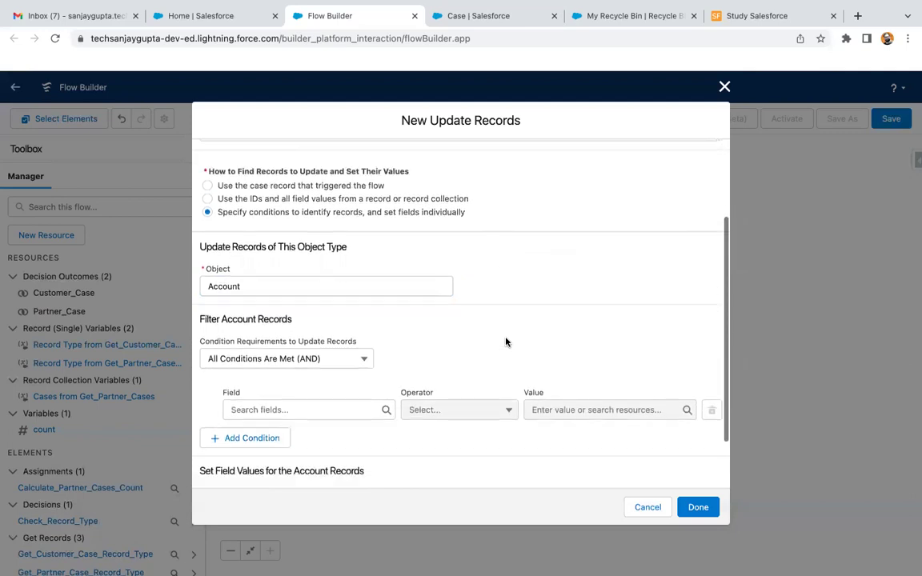
left_click(329, 341)
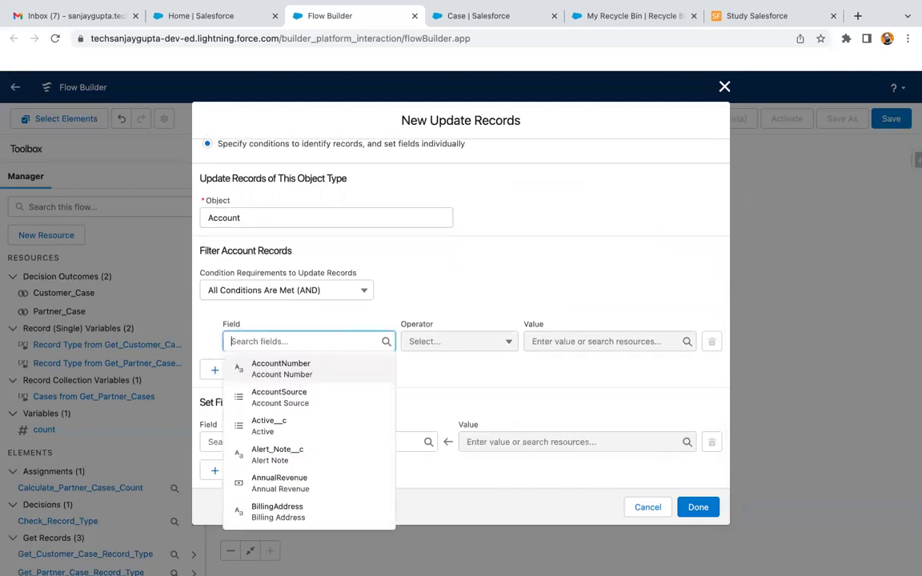
type("id")
left_click(313, 450)
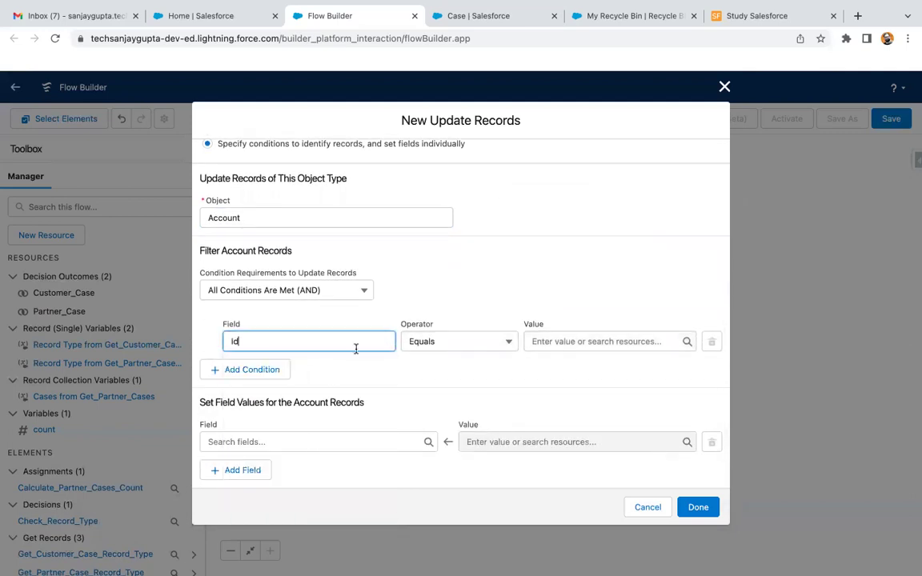
left_click(564, 336)
type("reco")
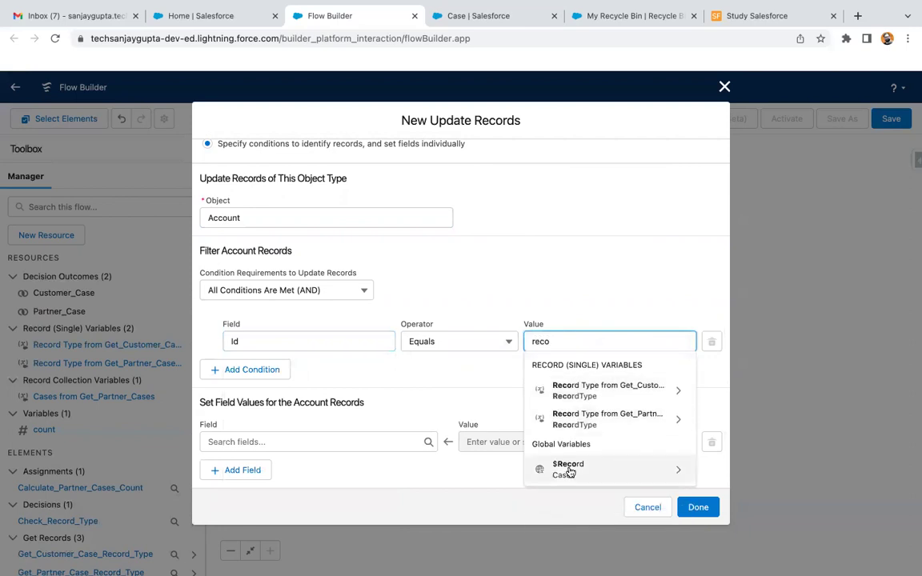
left_click(569, 467)
type("acc")
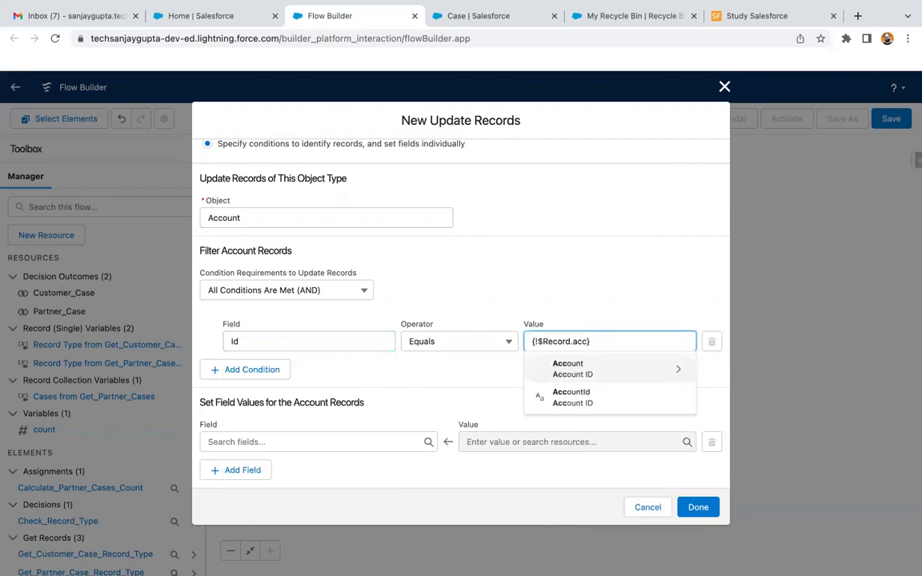
left_click(595, 400)
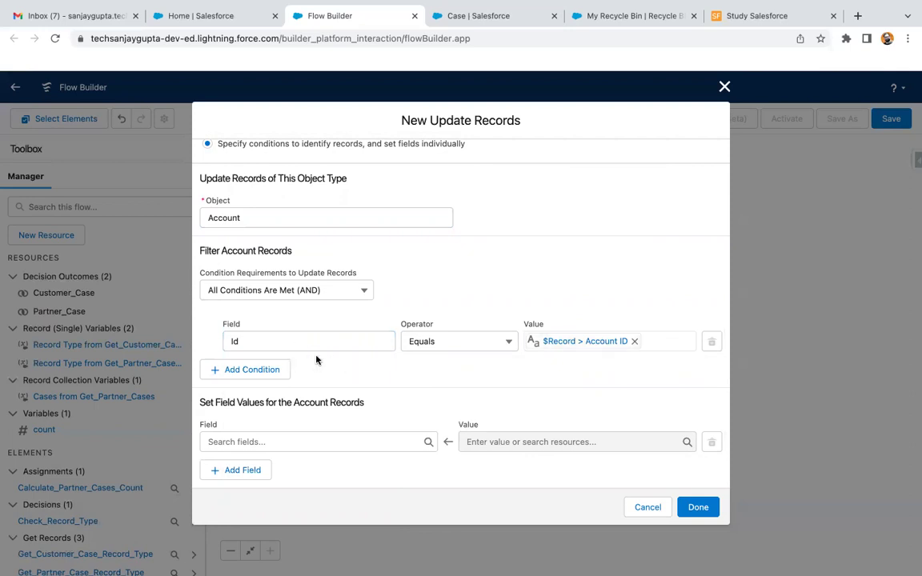
- Set the account field Total_Partner_Cases__c to the count variable and finish the Update Account element
left_click(284, 441)
type("total")
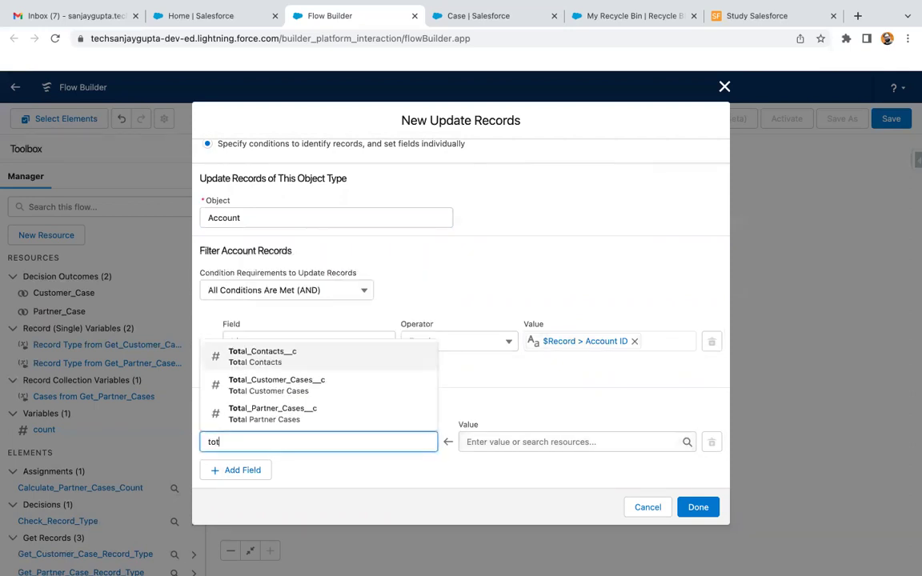
left_click(303, 416)
left_click(494, 442)
type("count")
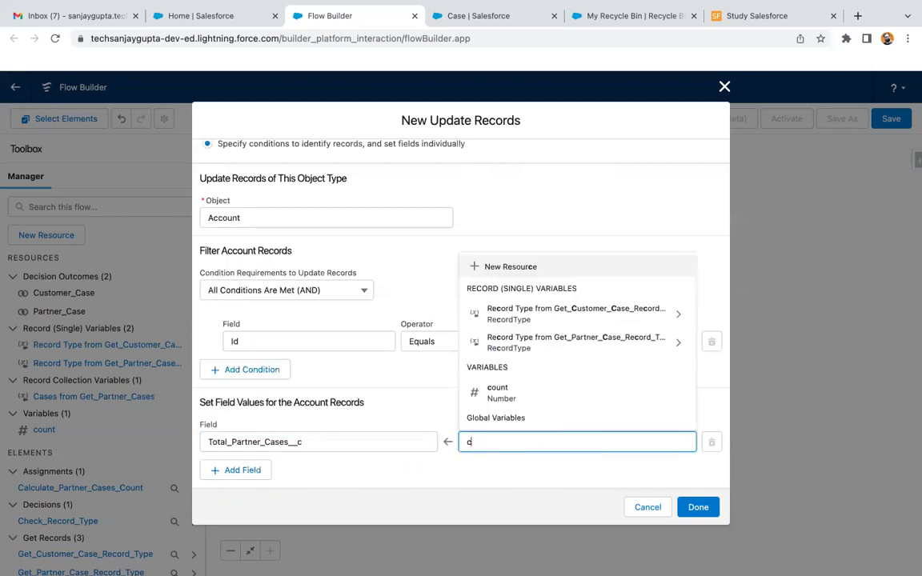
left_click(504, 414)
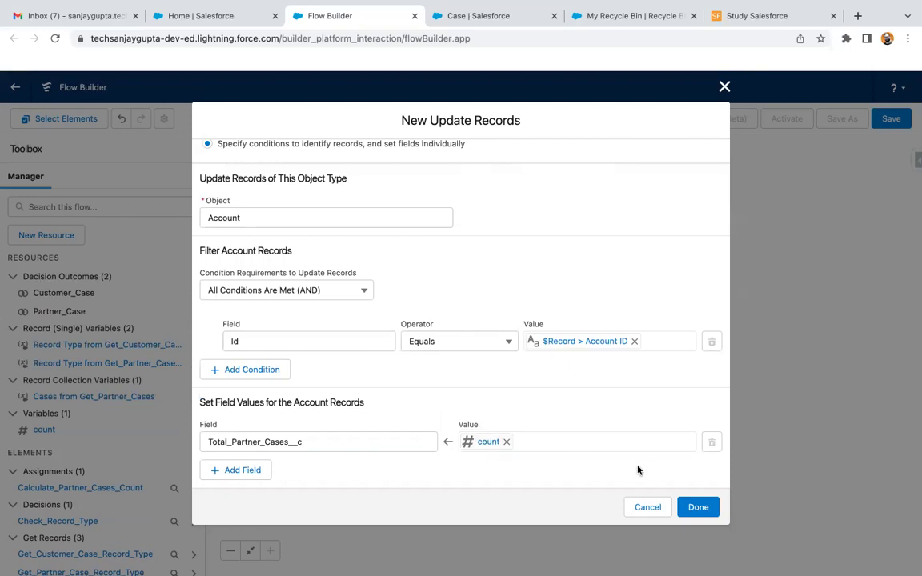
left_click(701, 508)
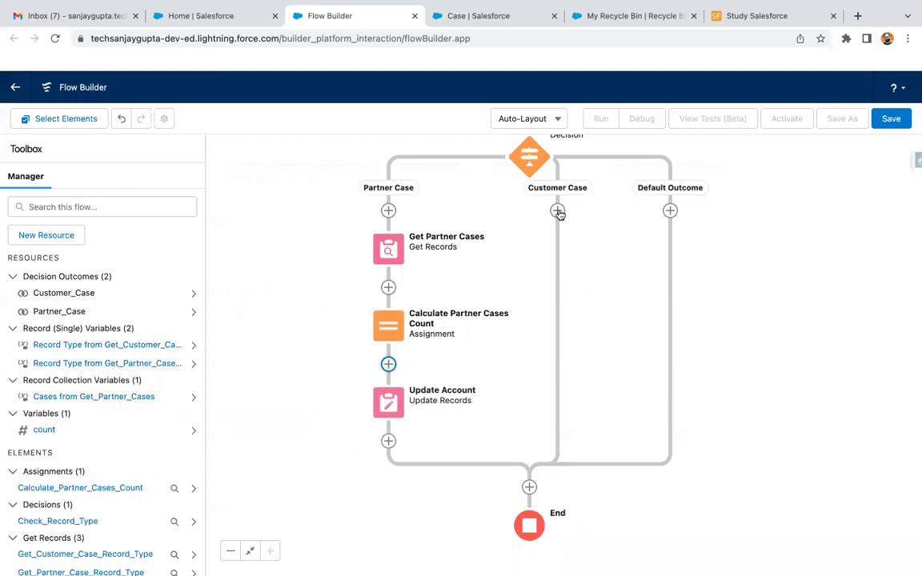
left_click(558, 211)
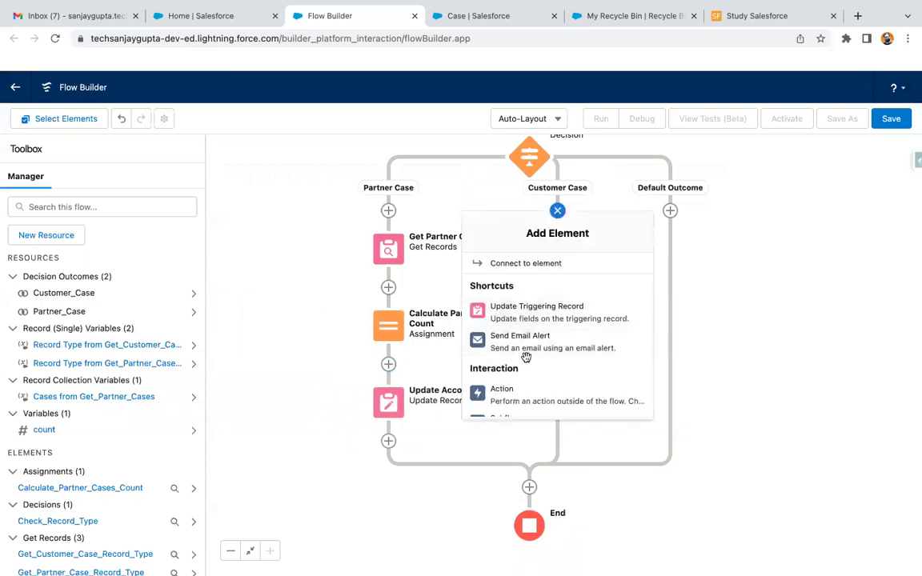
scroll(528, 360, "down", 3)
scroll(528, 362, "down", 1)
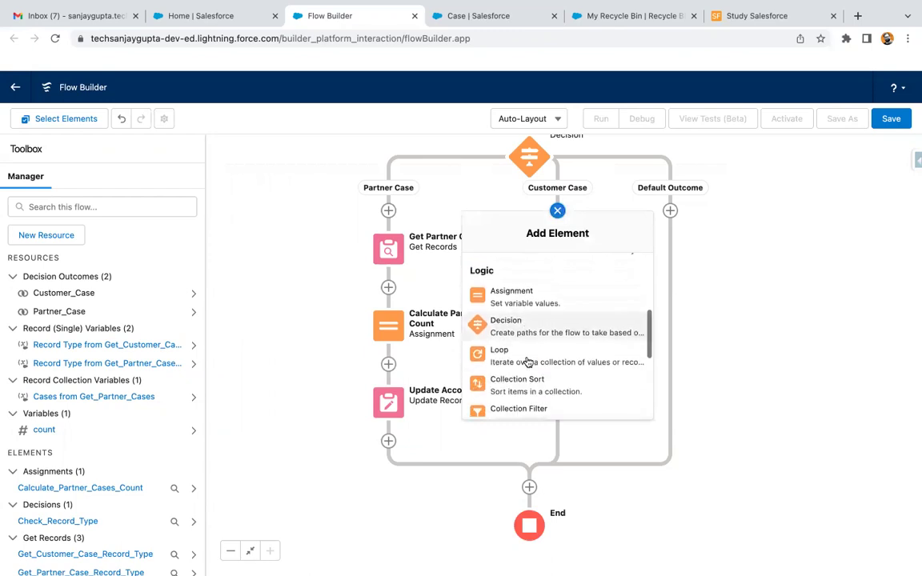
- Copy the Get Partner Cases element and paste it into the Customer Case path
left_click(387, 251)
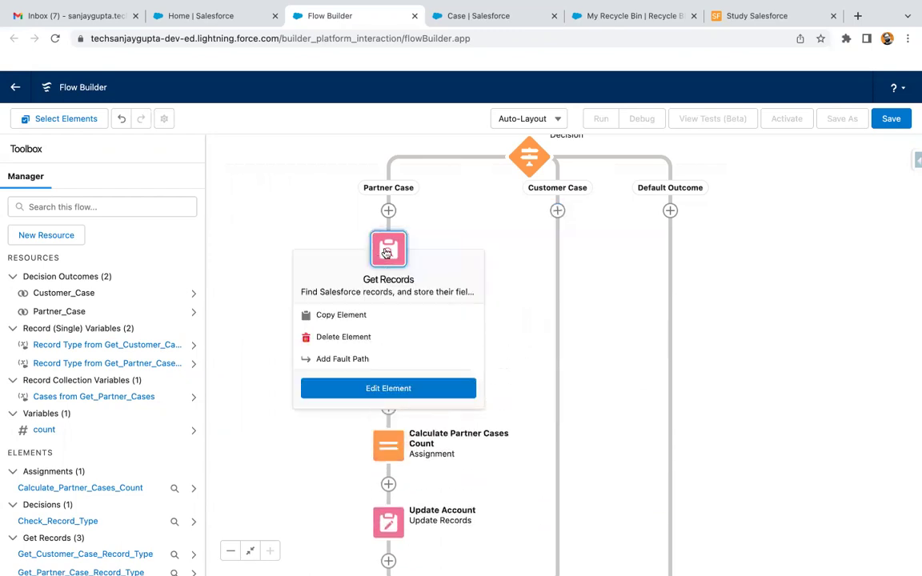
left_click(351, 318)
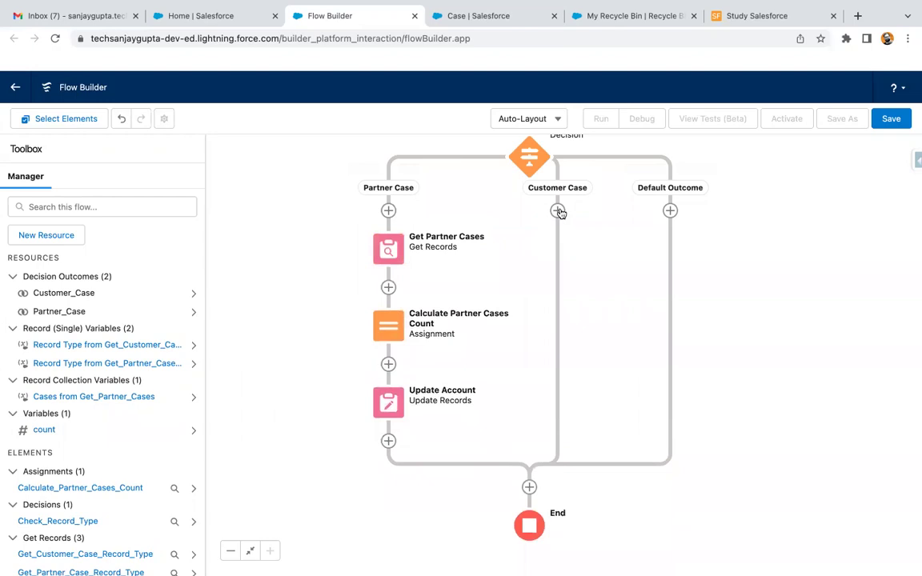
left_click(558, 211)
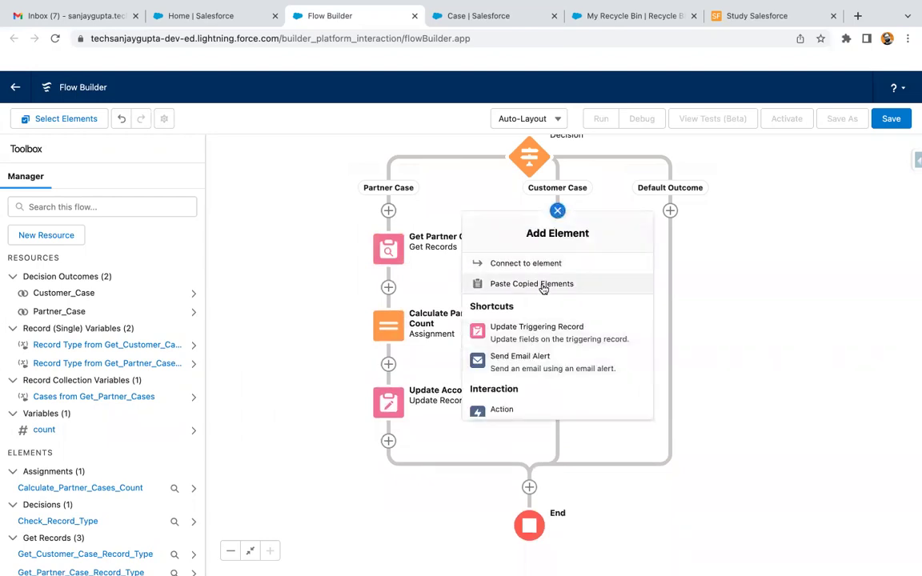
left_click(536, 283)
- Rename the pasted Get Records element to Get Customer Cases with API name Get_Customer_Cases and finish editing it
left_click(540, 250)
left_click(529, 386)
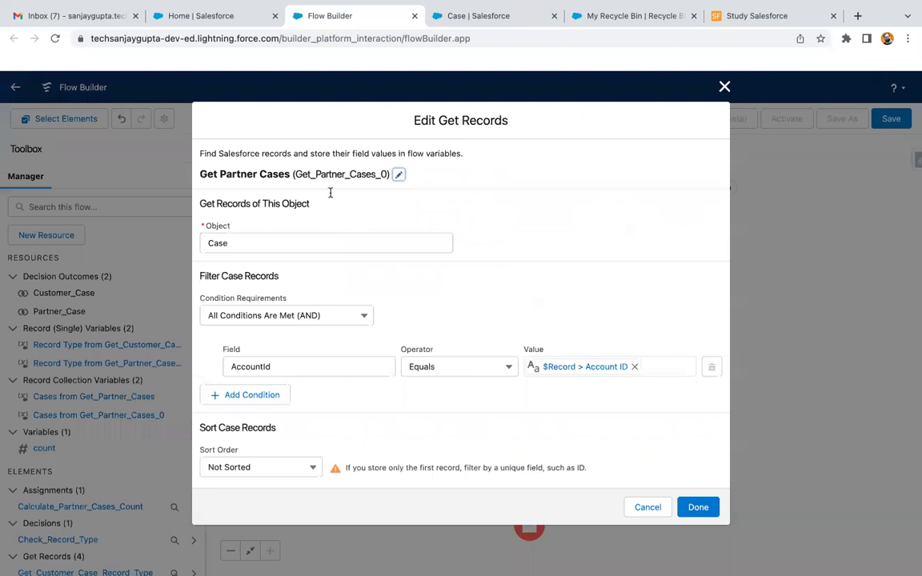
double_click(242, 193)
type("Customer")
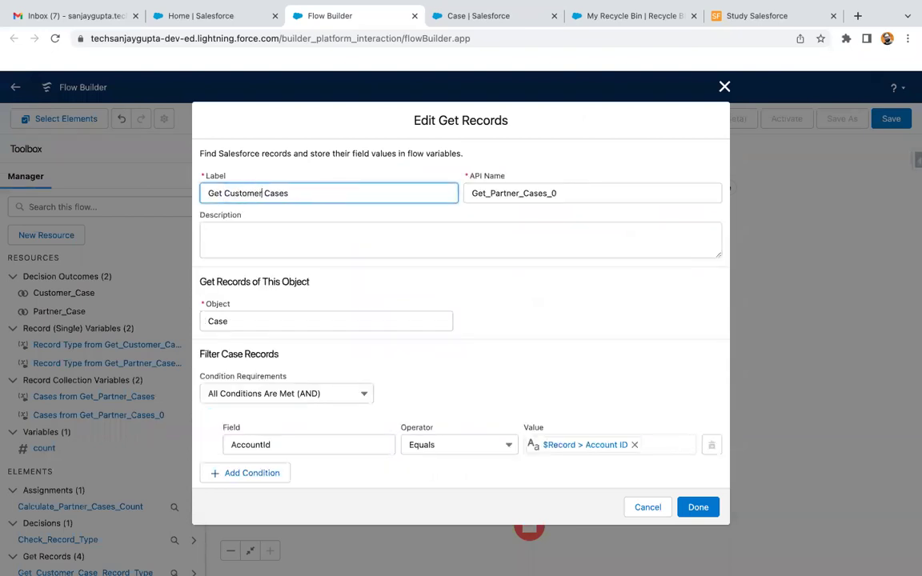
left_click_drag(570, 190, 420, 188)
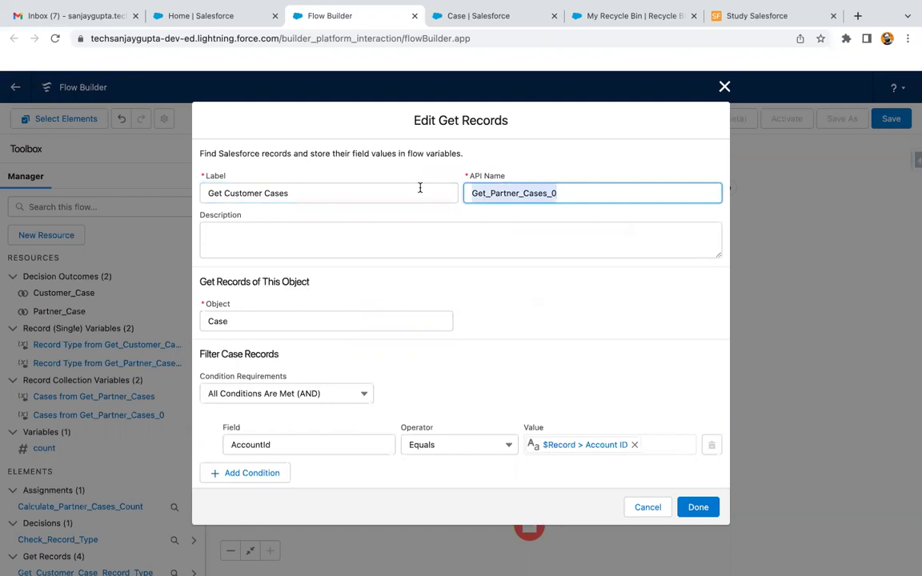
key("BackSpace")
left_click(415, 191)
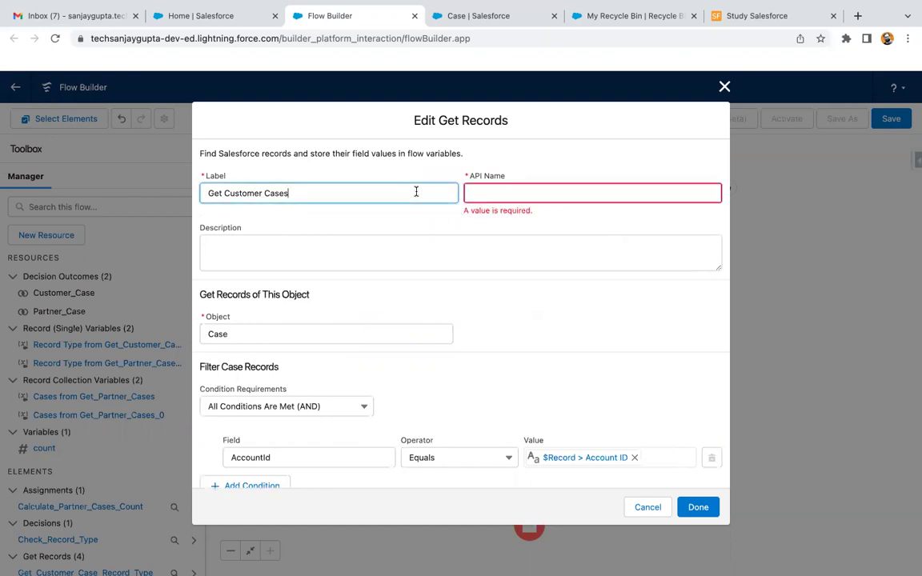
left_click(484, 192)
scroll(359, 302, "down", 4)
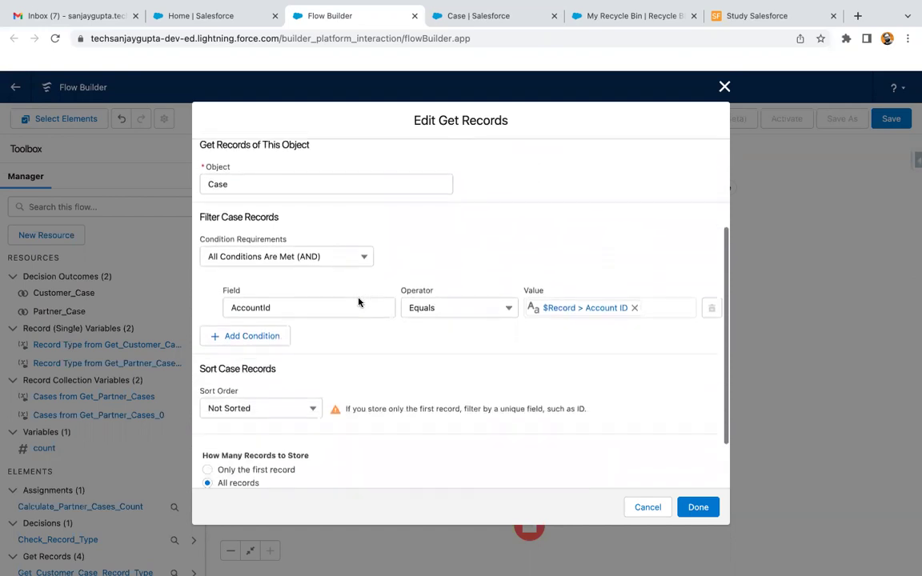
scroll(399, 338, "down", 2)
scroll(399, 337, "up", 4)
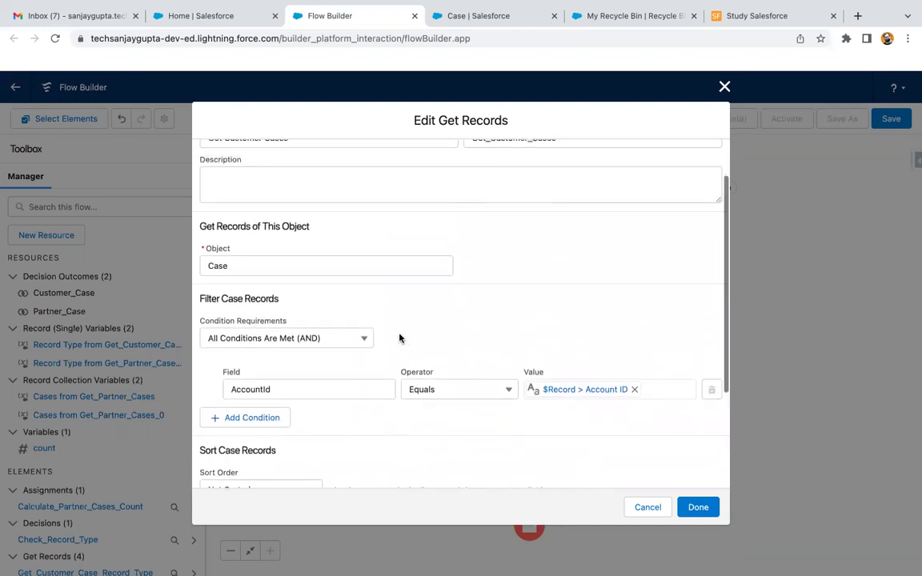
scroll(399, 338, "up", 2)
scroll(399, 338, "up", 1)
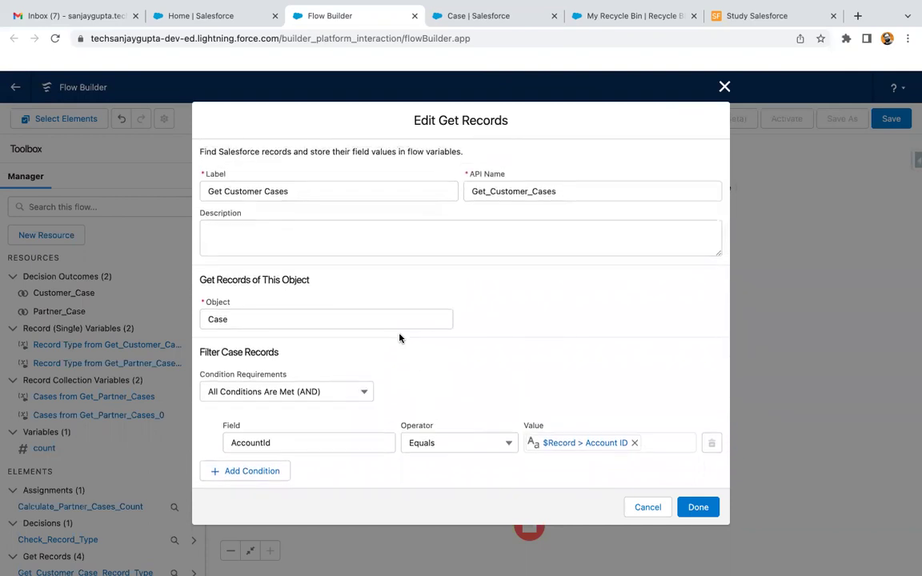
scroll(404, 340, "down", 1)
left_click(696, 508)
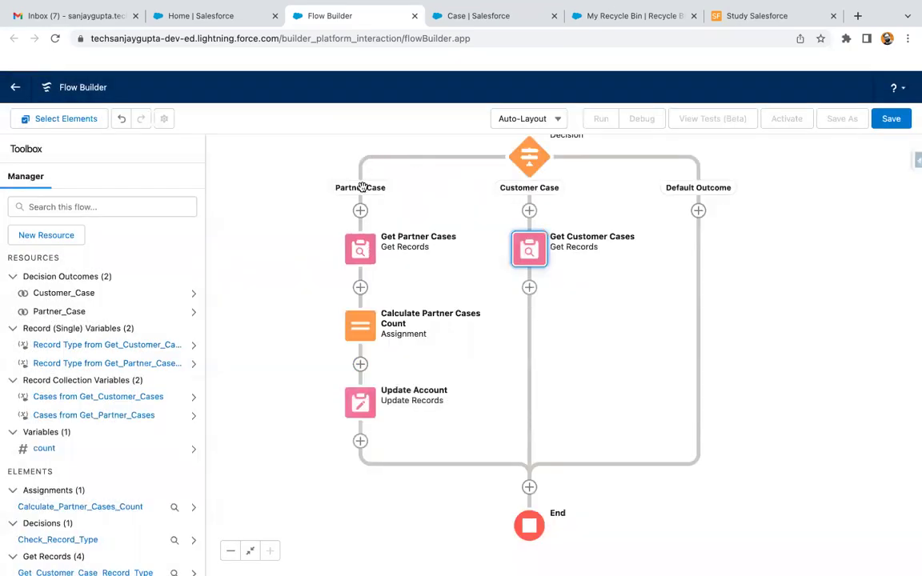
- Add a second filter condition on the RecordTypeId field in the Get Partner Cases element
double_click(352, 244)
scroll(344, 357, "down", 1)
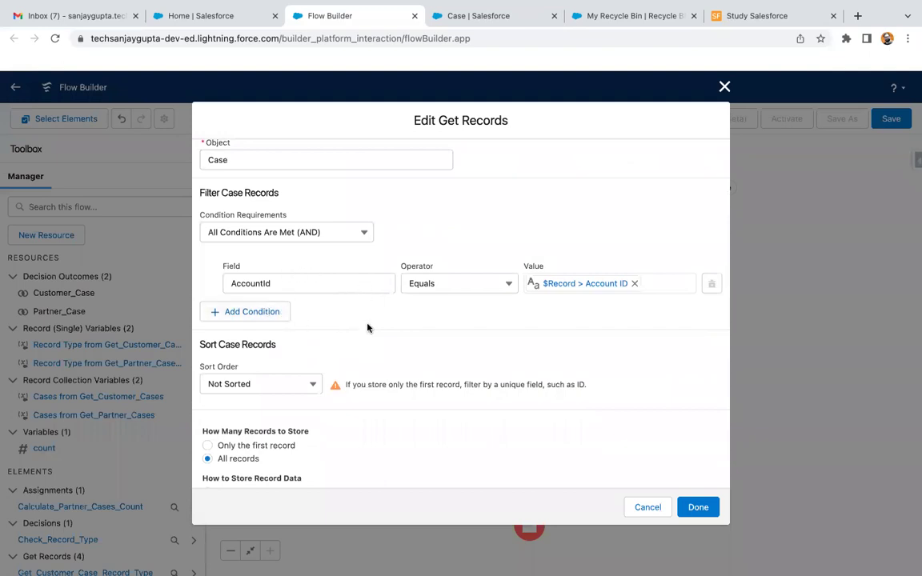
scroll(366, 328, "up", 3)
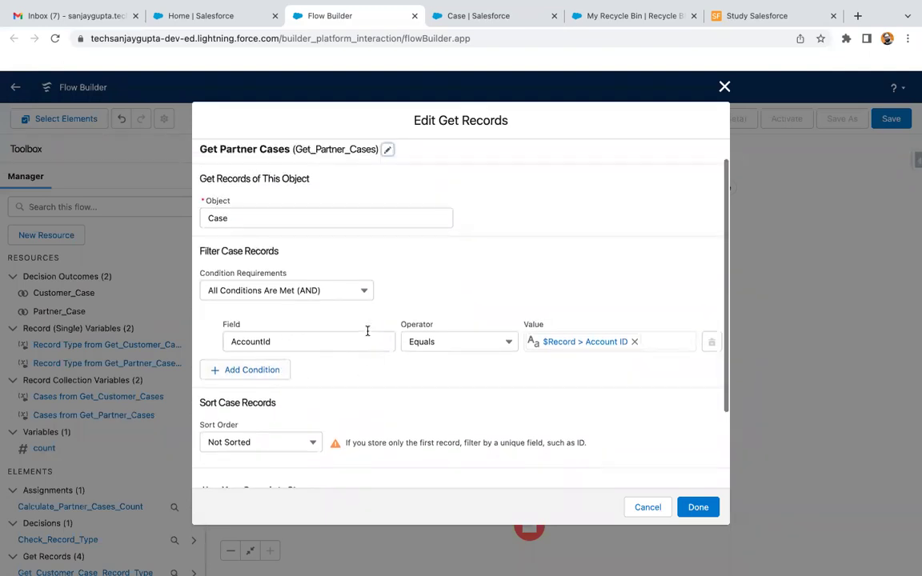
scroll(366, 331, "down", 2)
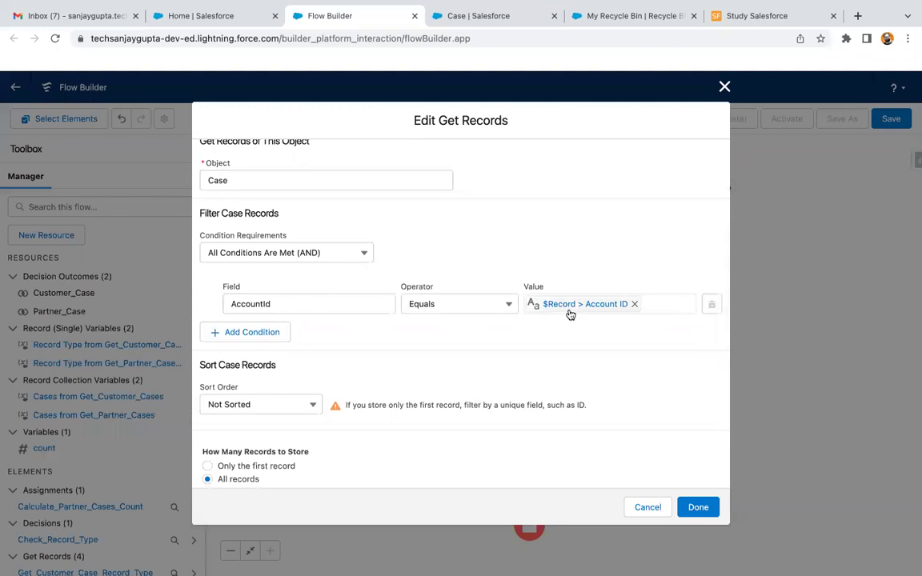
left_click(282, 333)
left_click(290, 345)
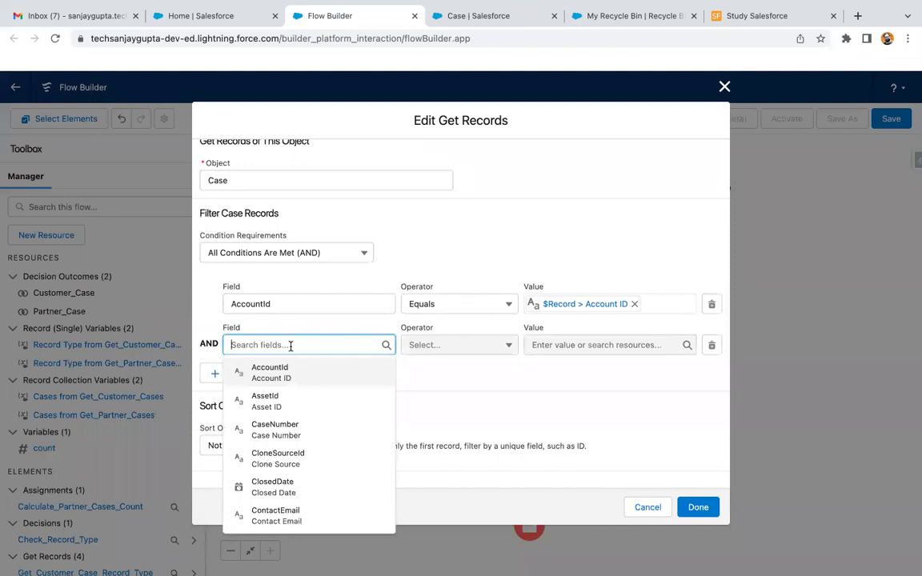
type("reco")
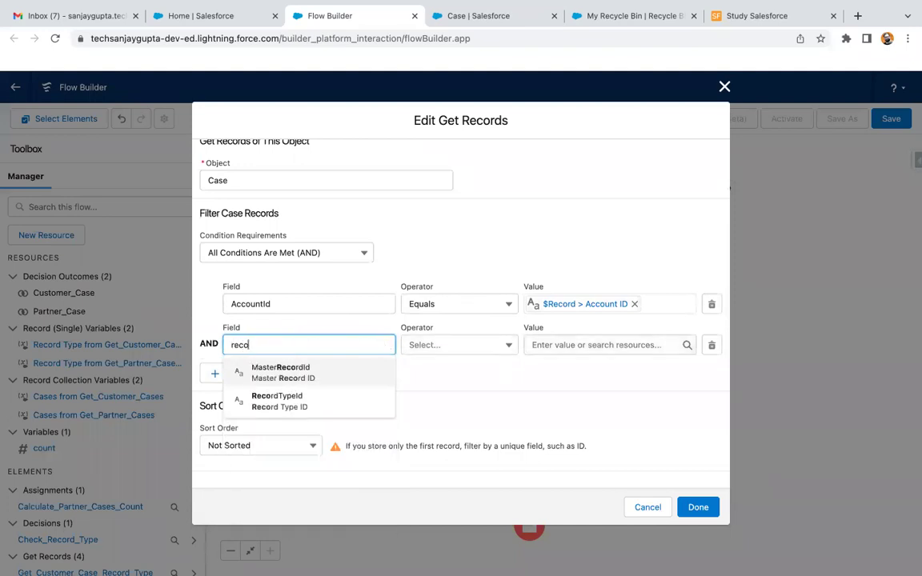
left_click(284, 401)
- Set the RecordTypeId condition to equal the Id from Get_Partner_Case_Record_Type and finish the Get Partner Cases element
left_click(533, 344)
type("get")
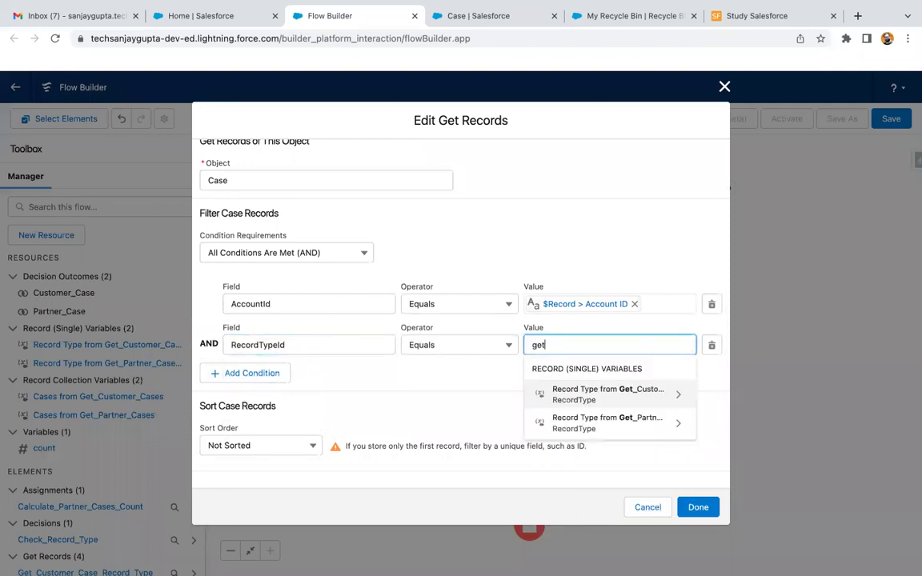
left_click(623, 418)
type("id")
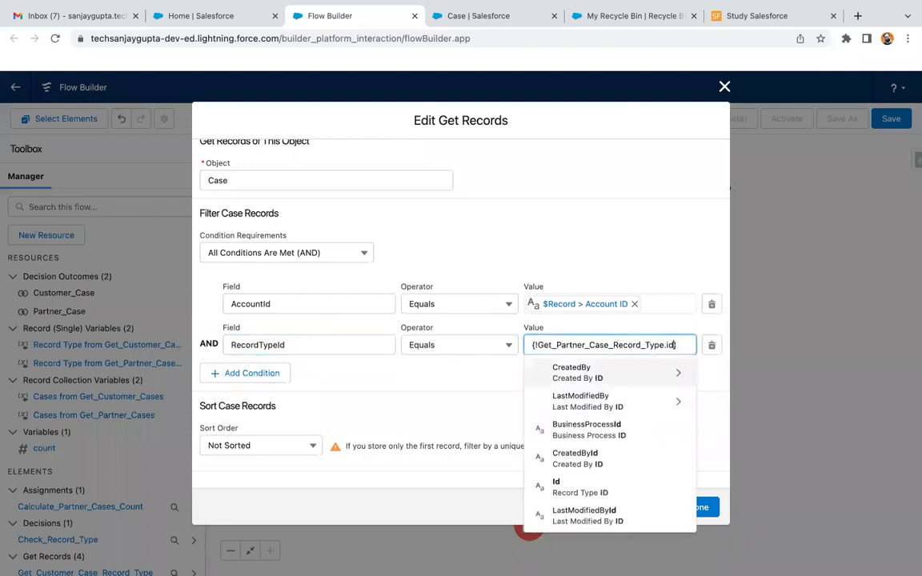
left_click(608, 486)
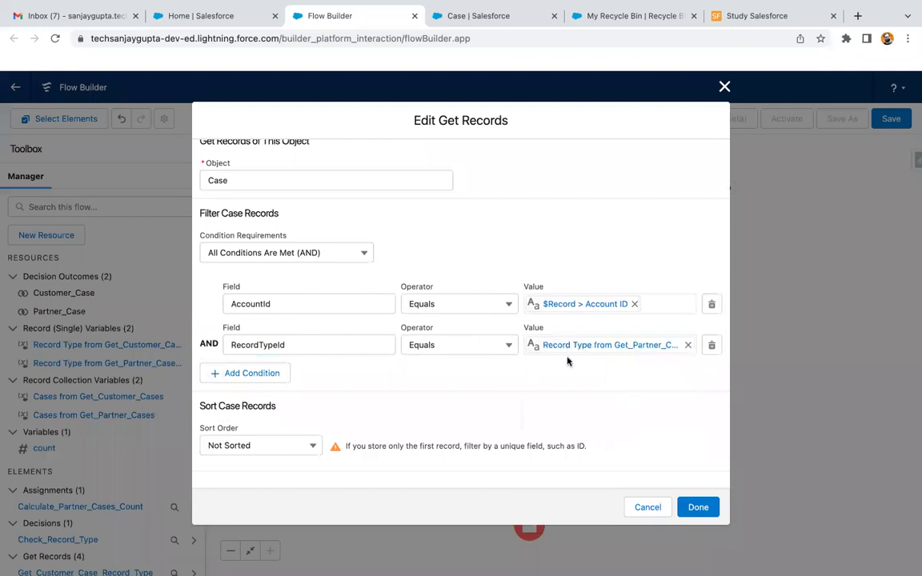
left_click(698, 507)
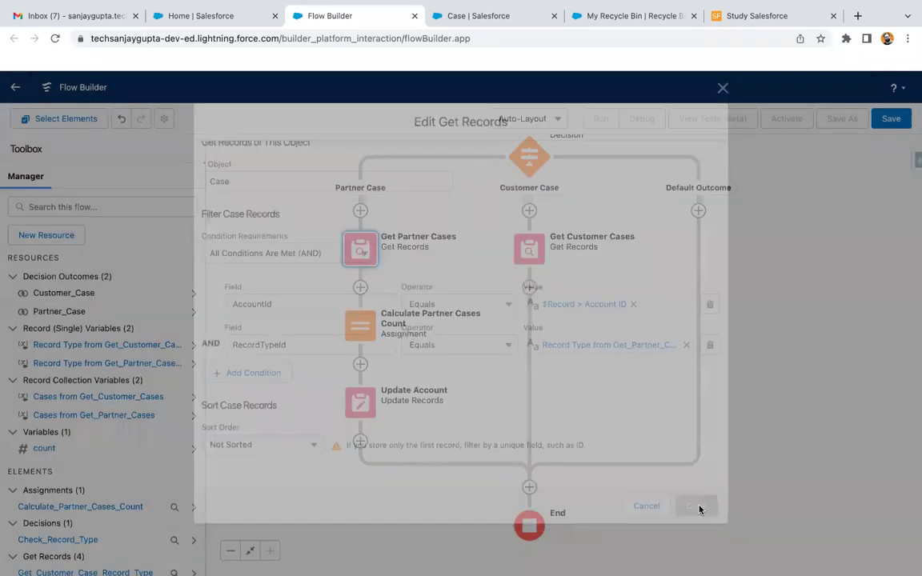
- Add a second filter condition on the RecordTypeId field in the Get Customer Cases element
double_click(528, 248)
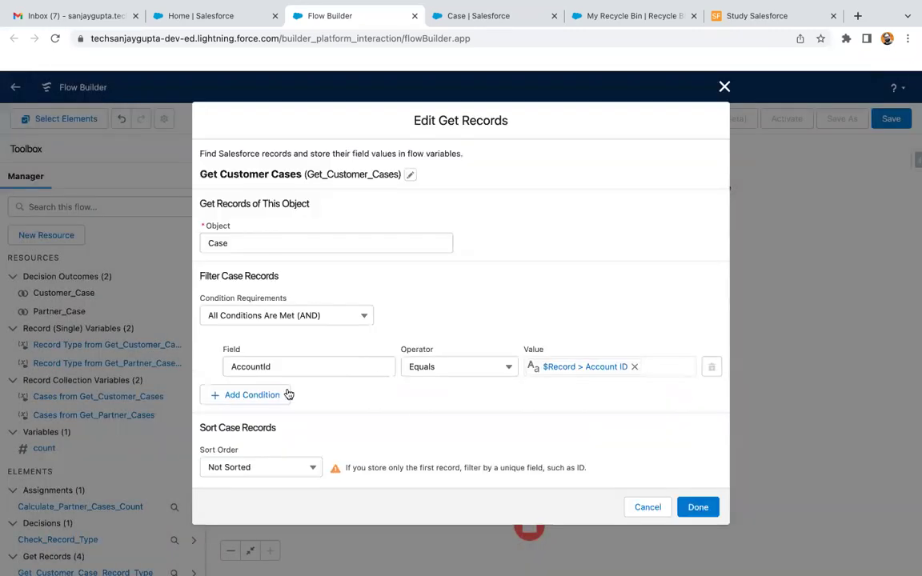
left_click(288, 395)
left_click(292, 406)
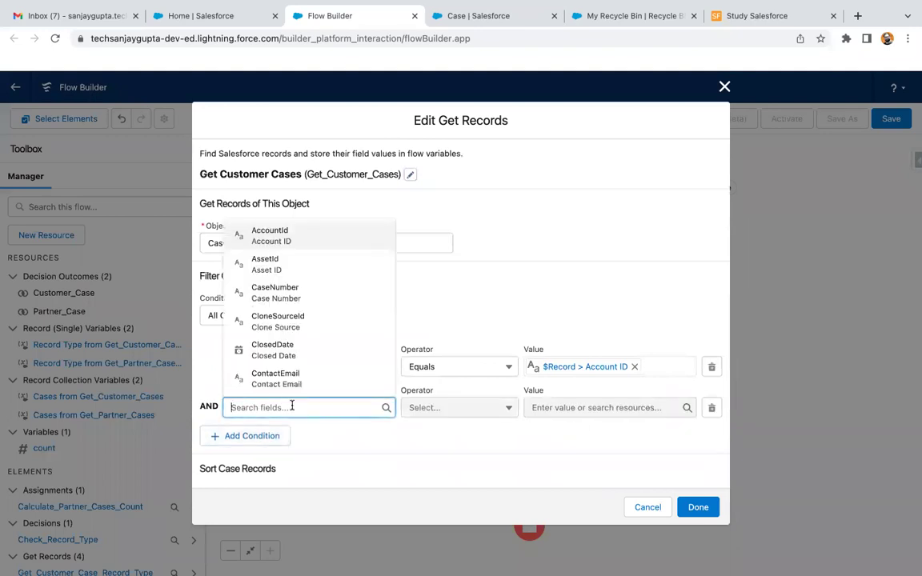
type("reco")
left_click(319, 382)
- Set the RecordTypeId condition to equal the Id from Get_Customer_Case_Record_Type and finish the Get Customer Cases element
left_click(566, 404)
type("get")
key("BackSpace")
key("BackSpace")
type("et")
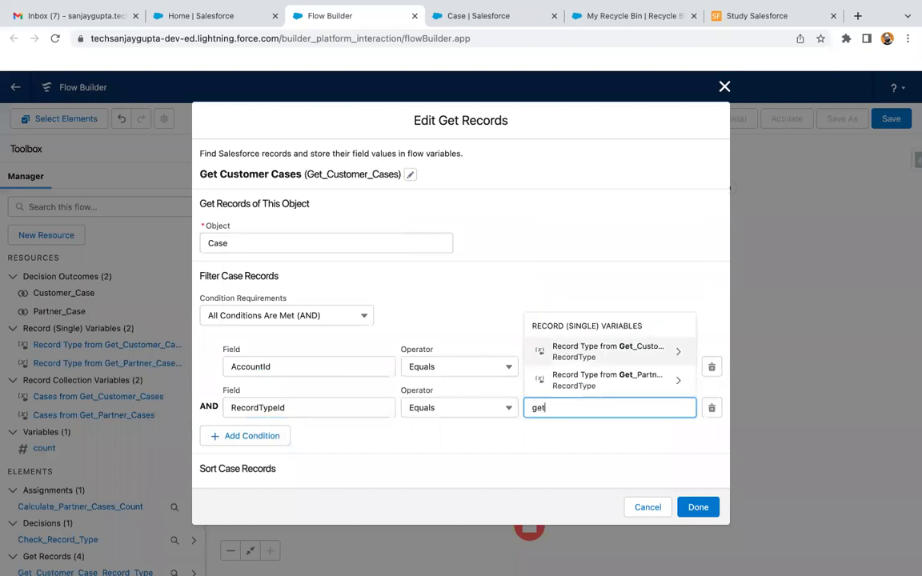
left_click(617, 350)
type("id")
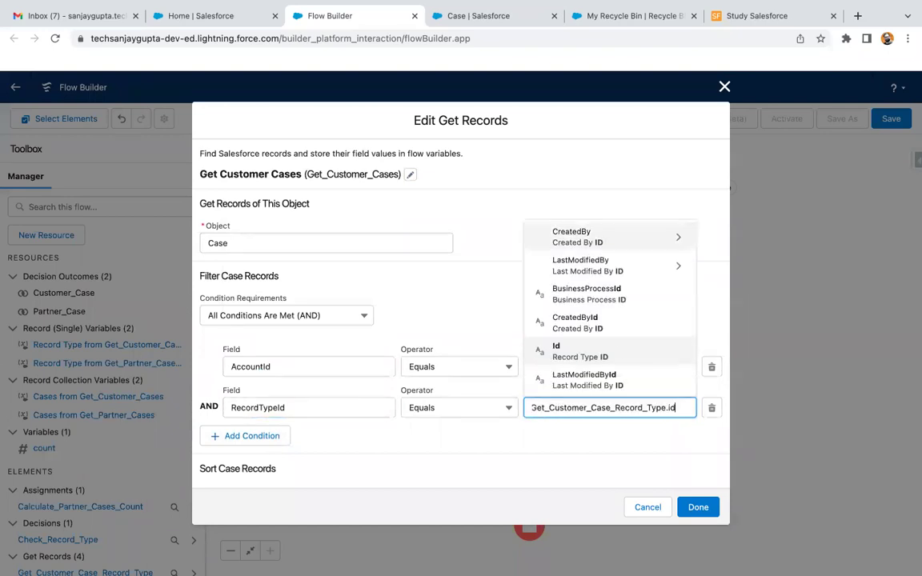
left_click(602, 345)
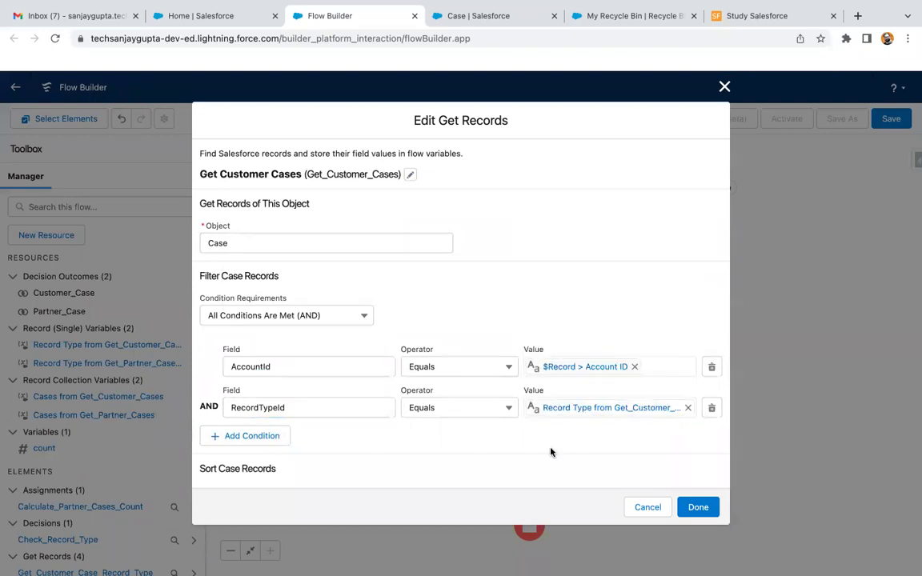
scroll(540, 449, "down", 3)
scroll(348, 444, "up", 2)
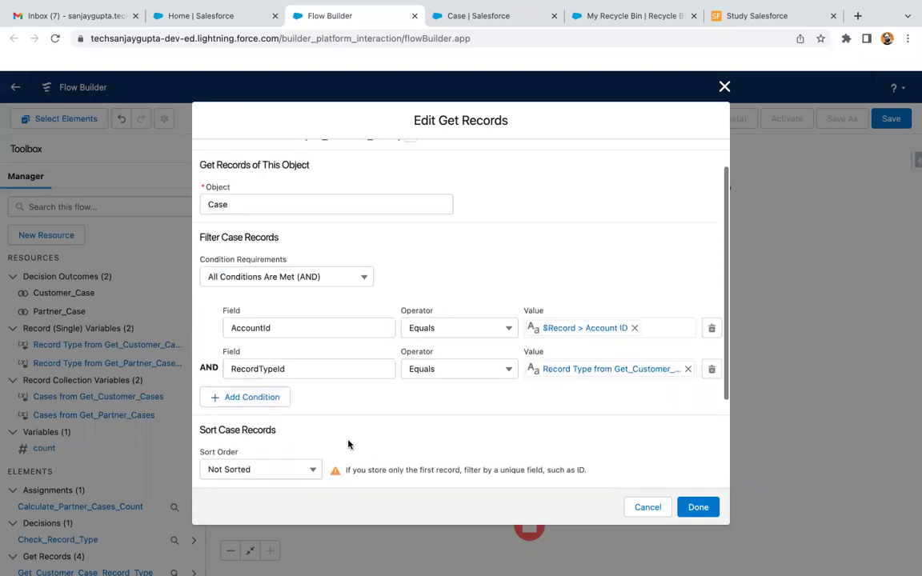
scroll(348, 444, "up", 1)
left_click(698, 508)
- Copy the Calculate Partner Cases Count assignment and paste it below Get Customer Cases in the Customer Case path
left_click(359, 328)
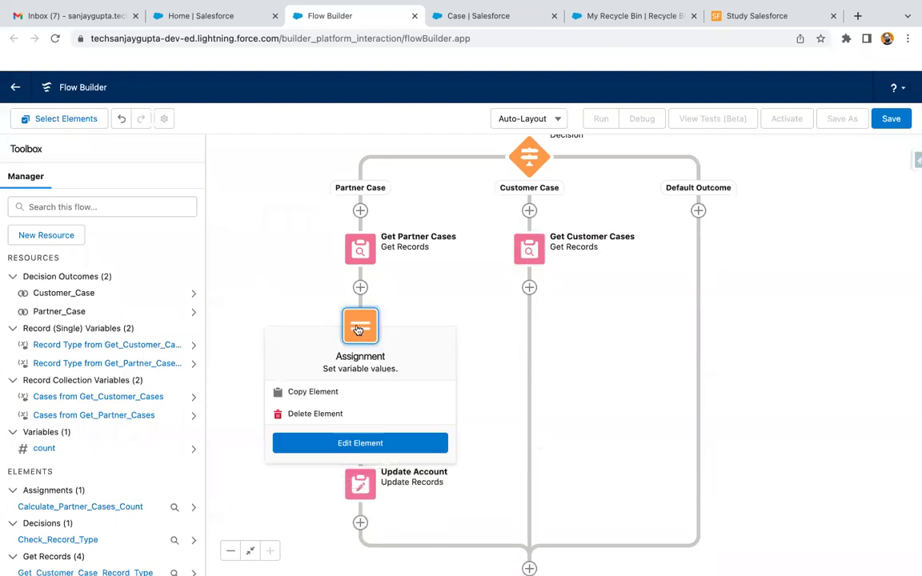
left_click(298, 391)
left_click(529, 287)
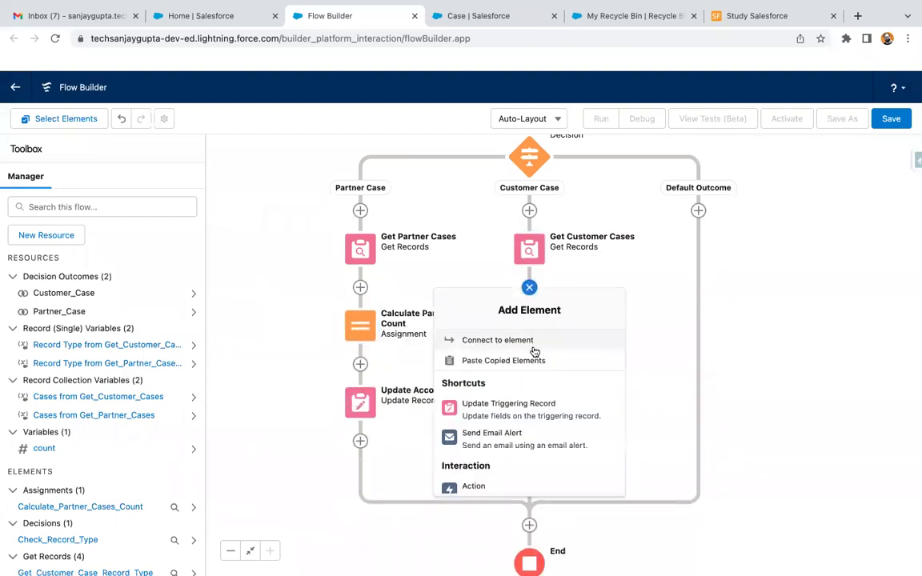
left_click(529, 361)
- Rename the pasted assignment to Calculate Customer Cases Count with API name Calculate_Customer_Cases_Count
left_click(530, 323)
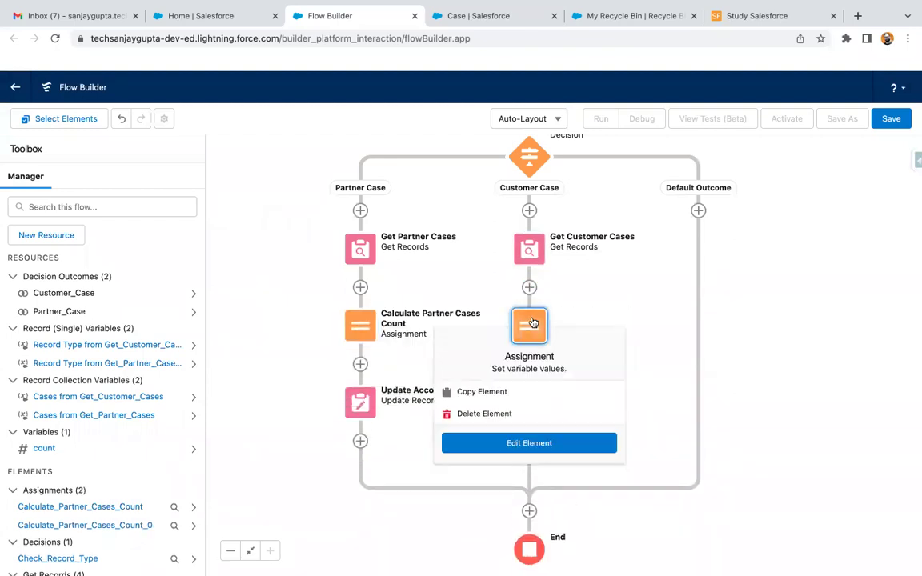
left_click(529, 443)
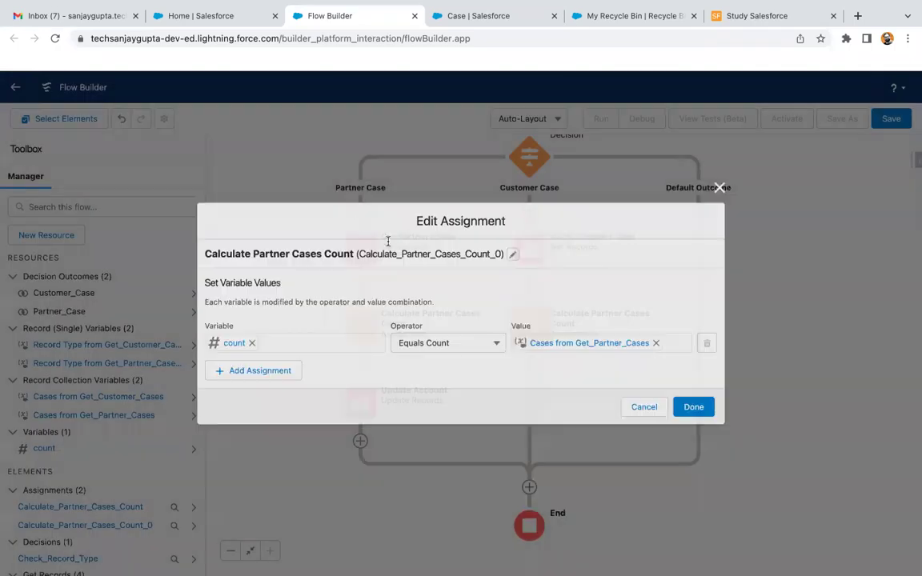
left_click(512, 254)
double_click(267, 232)
type("Customer")
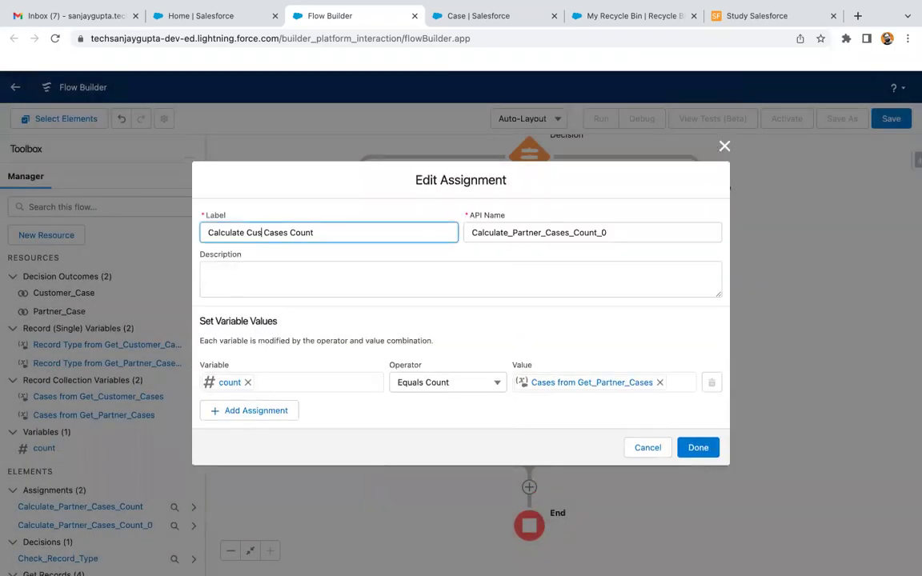
left_click(550, 231)
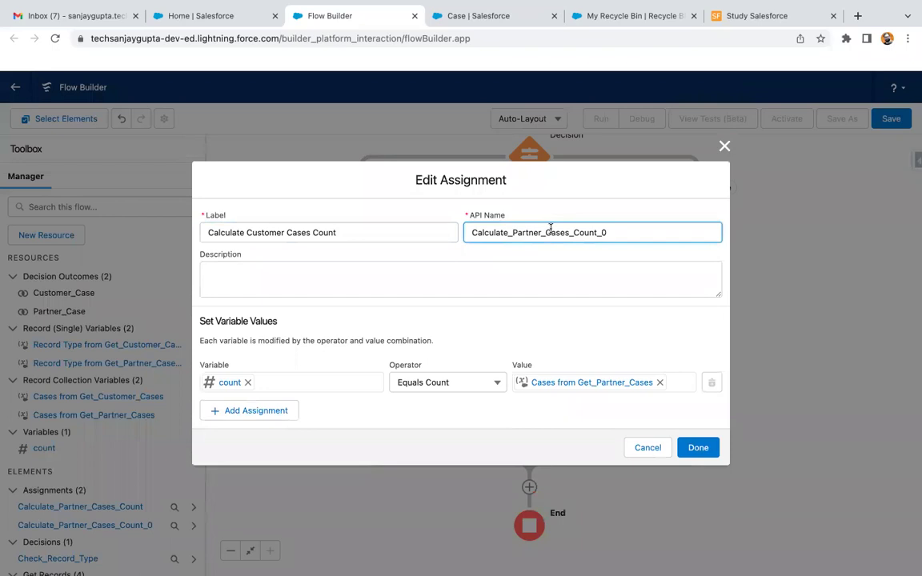
triple_click(550, 231)
key("BackSpace")
left_click(447, 231)
left_click(486, 235)
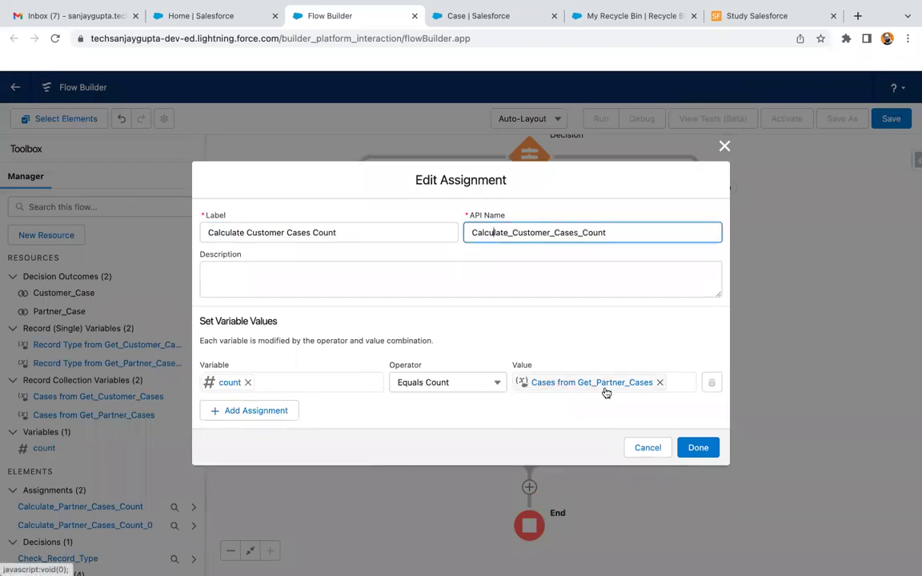
- Replace the value assigned to count with Cases from Get_Customer_Cases and finish the assignment
left_click(660, 382)
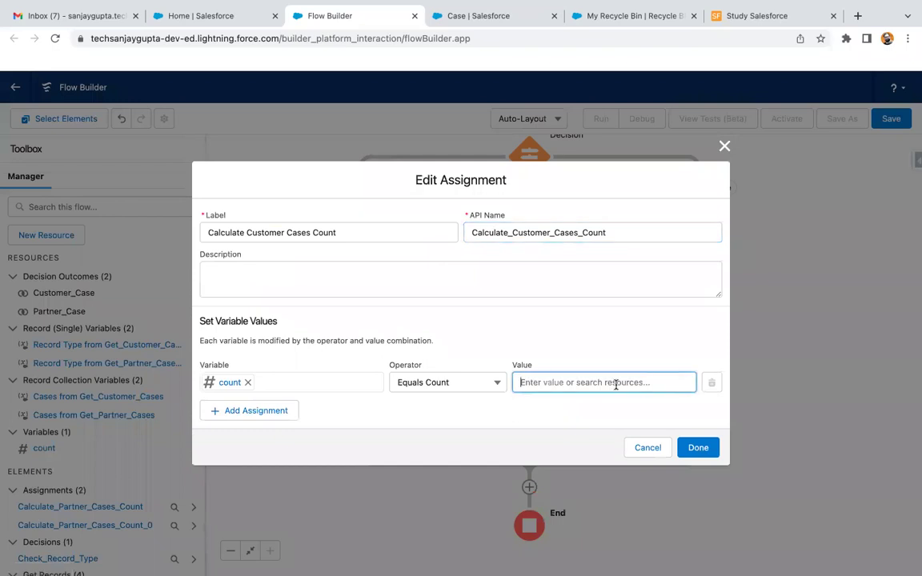
type("get cu")
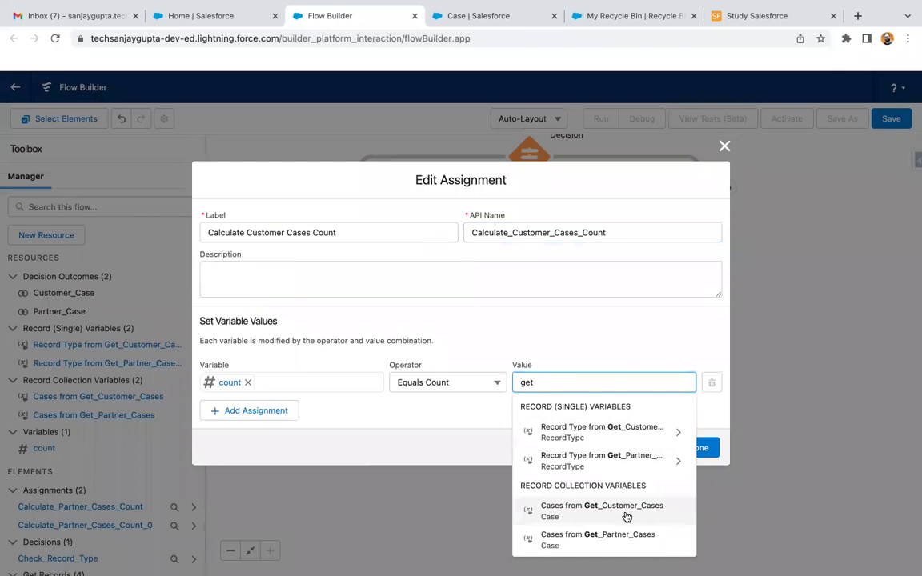
left_click(627, 514)
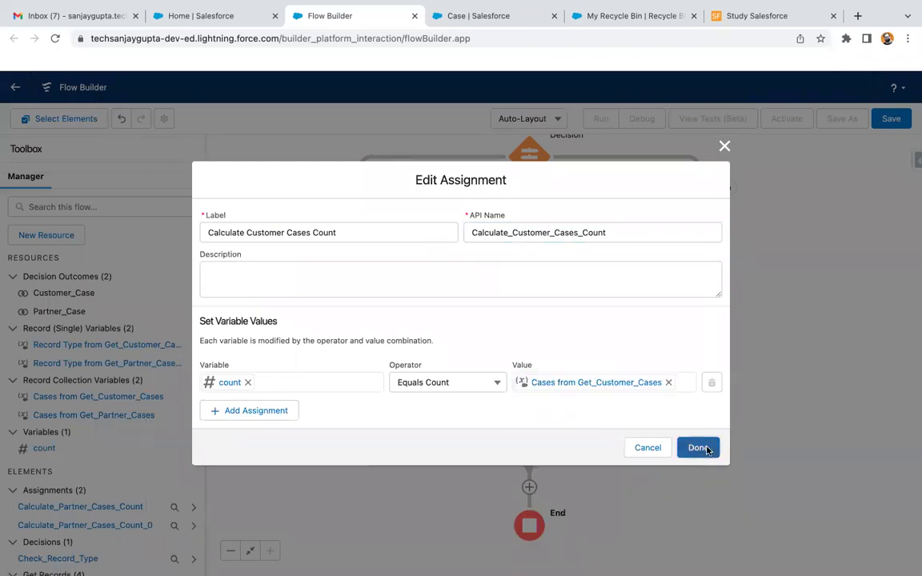
left_click(698, 447)
- Copy the Update Account element from the Partner Case path and paste it below Calculate Customer Cases Count
left_click(361, 402)
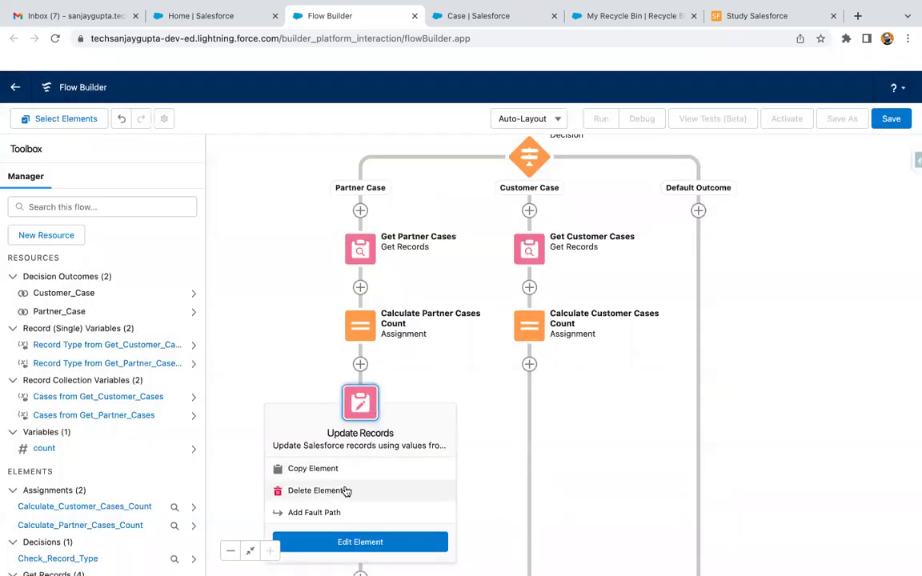
left_click(350, 472)
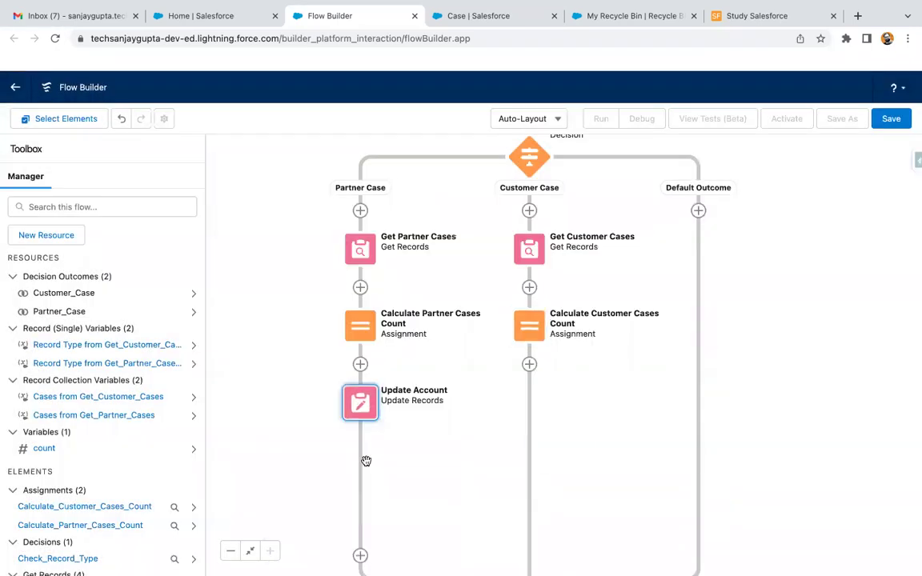
left_click(529, 365)
left_click(509, 436)
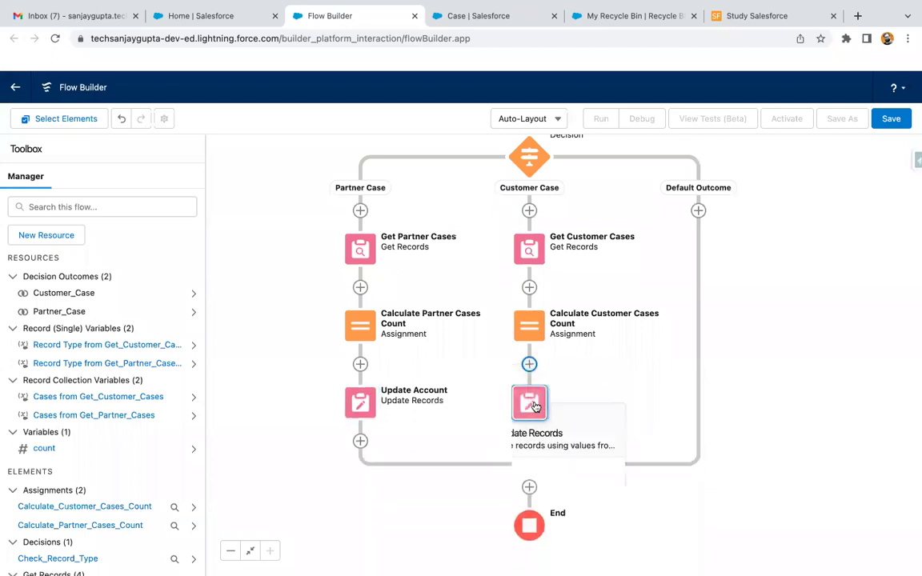
- In the pasted Update Account element, change the field receiving count to Total_Customer_Cases__c and finish the element
double_click(535, 406)
scroll(476, 313, "down", 3)
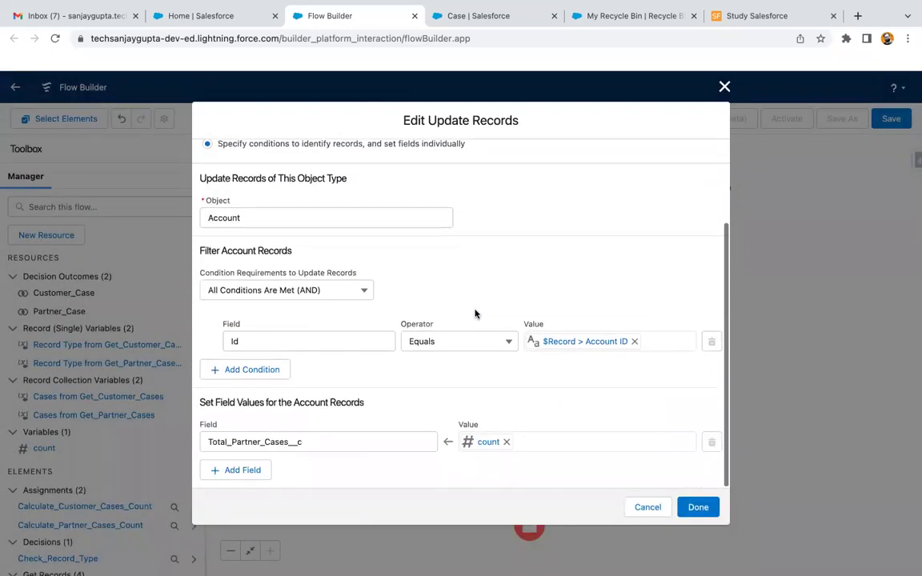
left_click(370, 446)
key("BackSpace")
key("BackSpace")
key("BackSpace")
key("BackSpace")
key("BackSpace")
key("BackSpace")
key("BackSpace")
key("BackSpace")
key("BackSpace")
key("BackSpace")
key("BackSpace")
key("BackSpace")
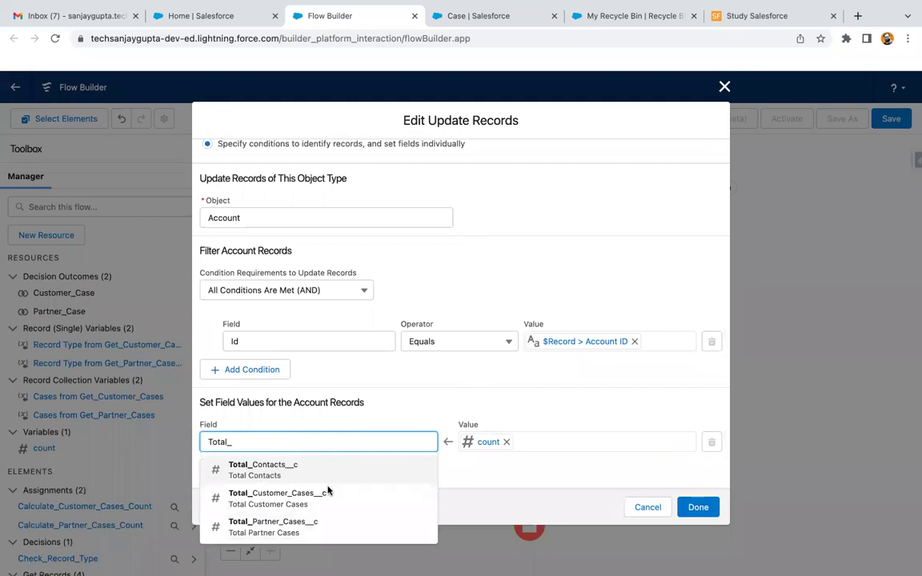
left_click(327, 493)
left_click(694, 507)
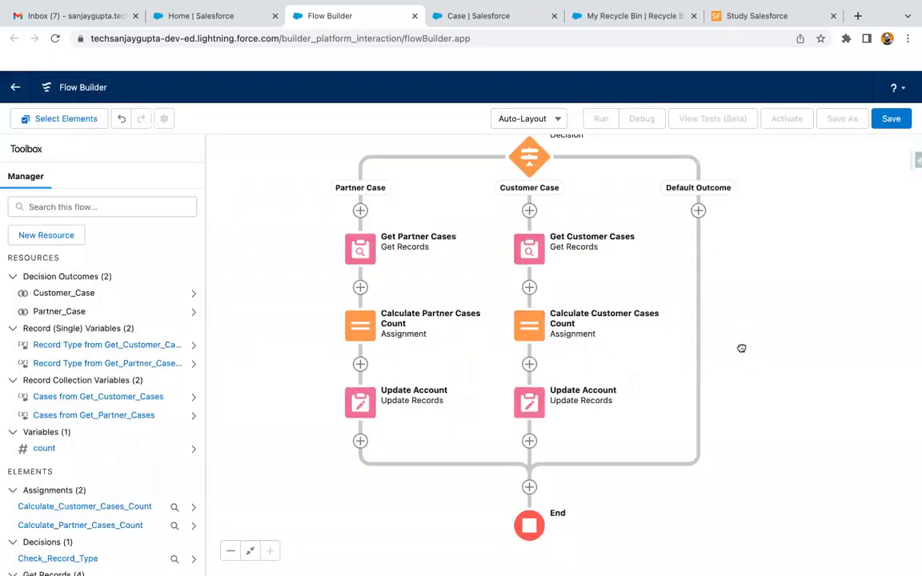
- Save the flow as Count Cases on Account with API name Count_Cases_on_Account and activate it
left_click_drag(741, 348, 718, 429)
left_click(230, 552)
left_click(231, 551)
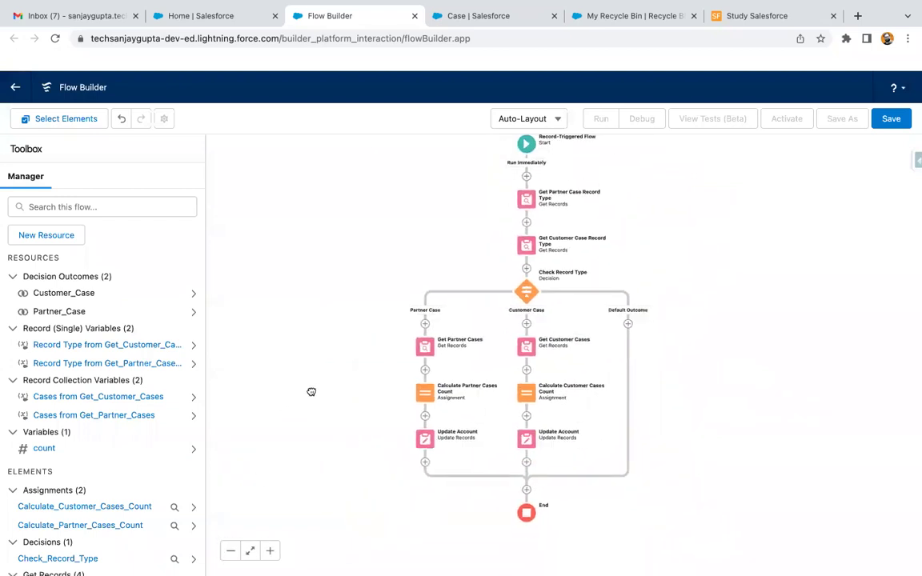
left_click_drag(311, 392, 303, 409)
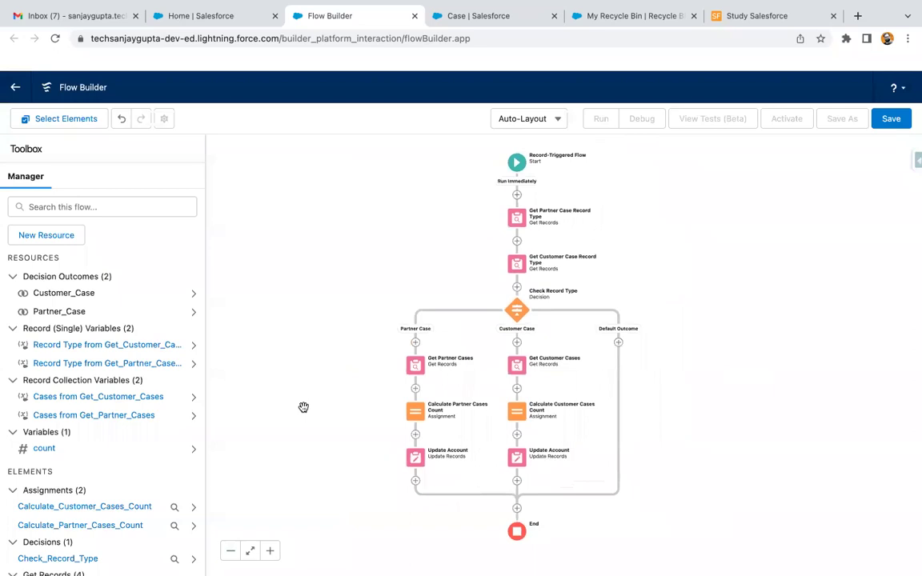
left_click(892, 119)
left_click(221, 277)
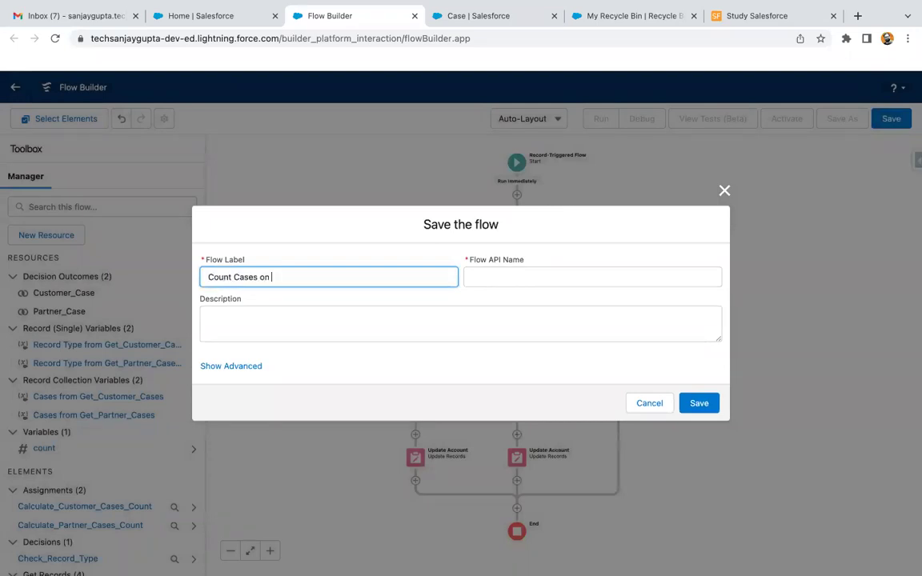
left_click(331, 302)
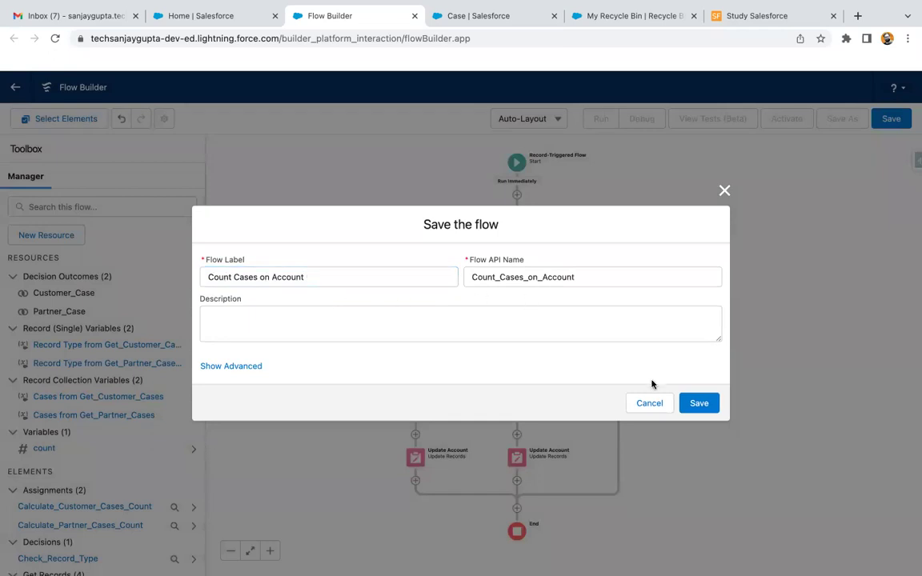
left_click(696, 402)
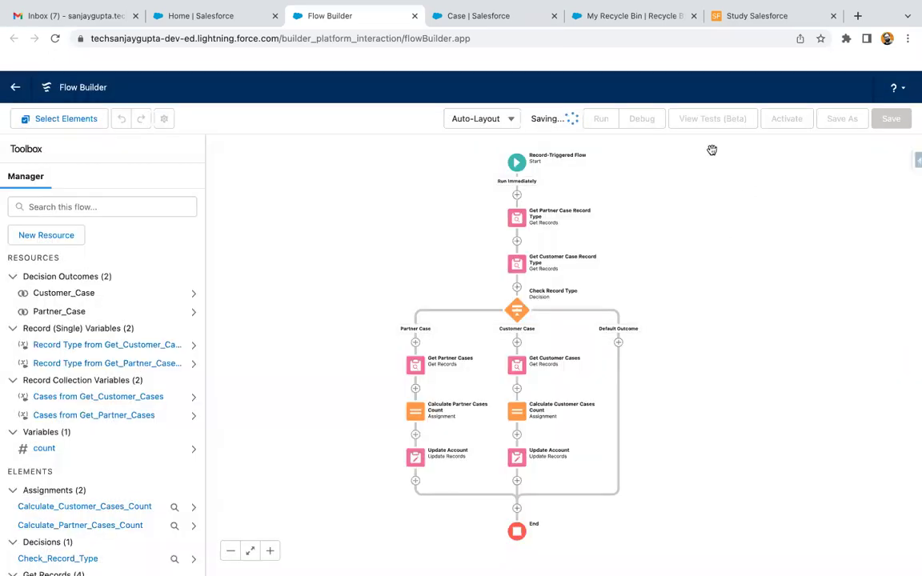
left_click(781, 123)
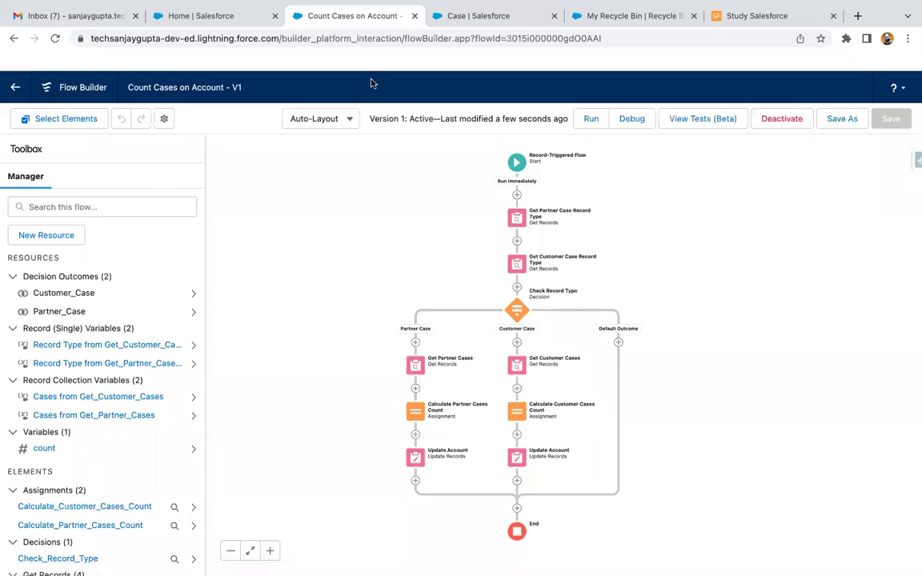
- Open Acc 1102 from the accounts list in the Sales app and check its related cases
left_click(221, 20)
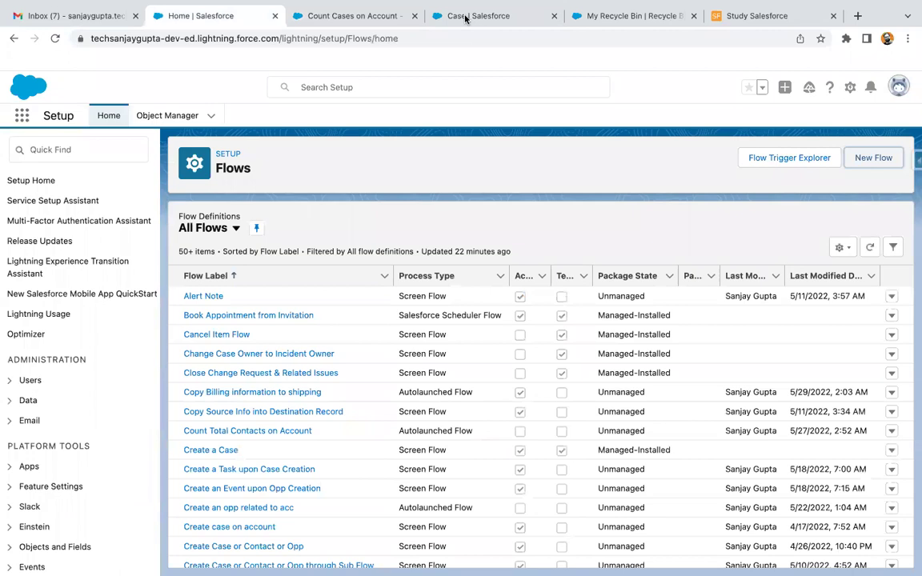
left_click(613, 16)
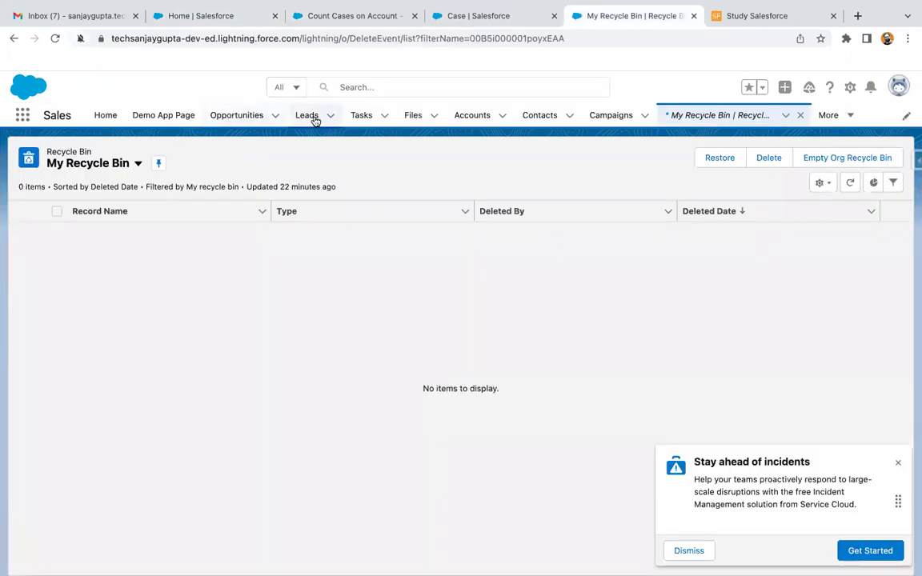
left_click(471, 117)
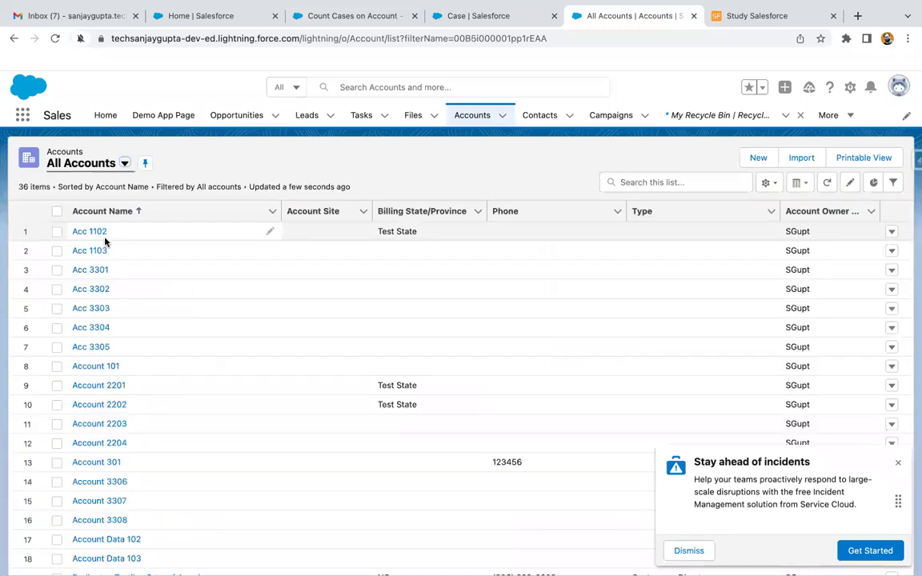
left_click(93, 233)
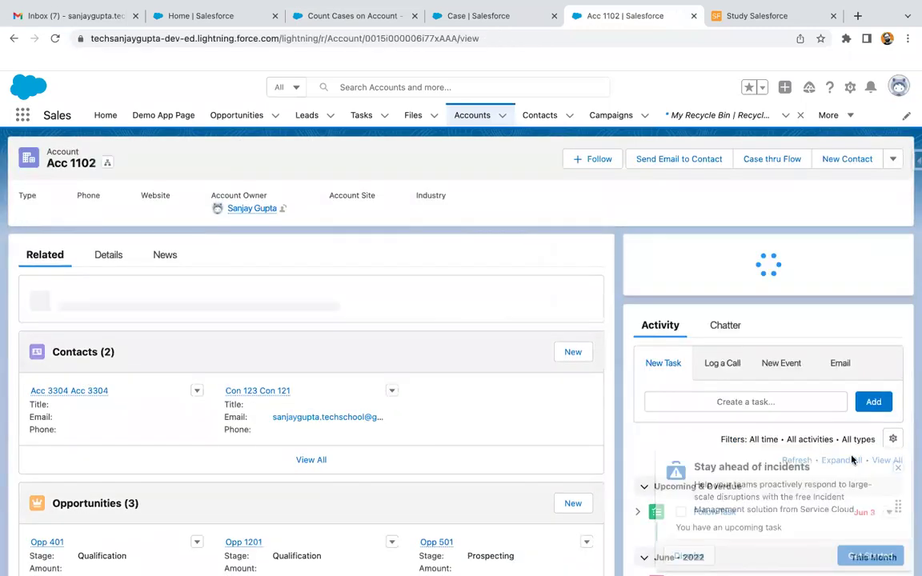
scroll(228, 410, "down", 5)
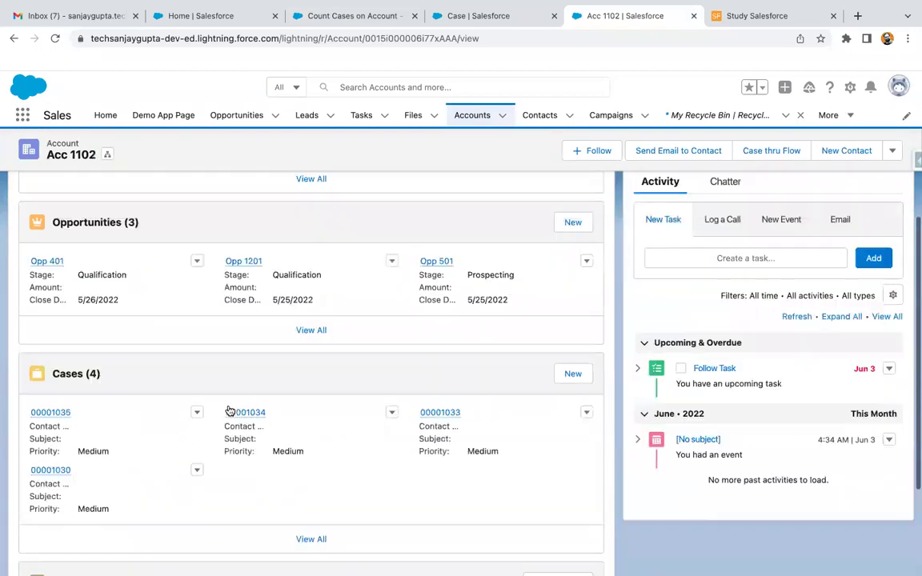
scroll(230, 411, "up", 5)
- Open account Acc 3305 and check its related cases and its Total Partner Cases and Total Customer Cases fields
left_click(472, 116)
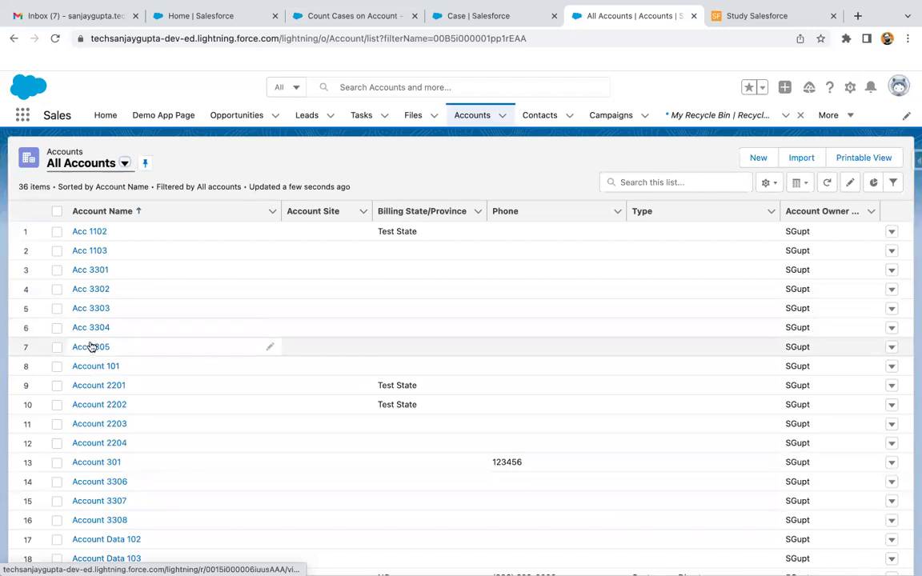
left_click(90, 346)
scroll(109, 346, "down", 3)
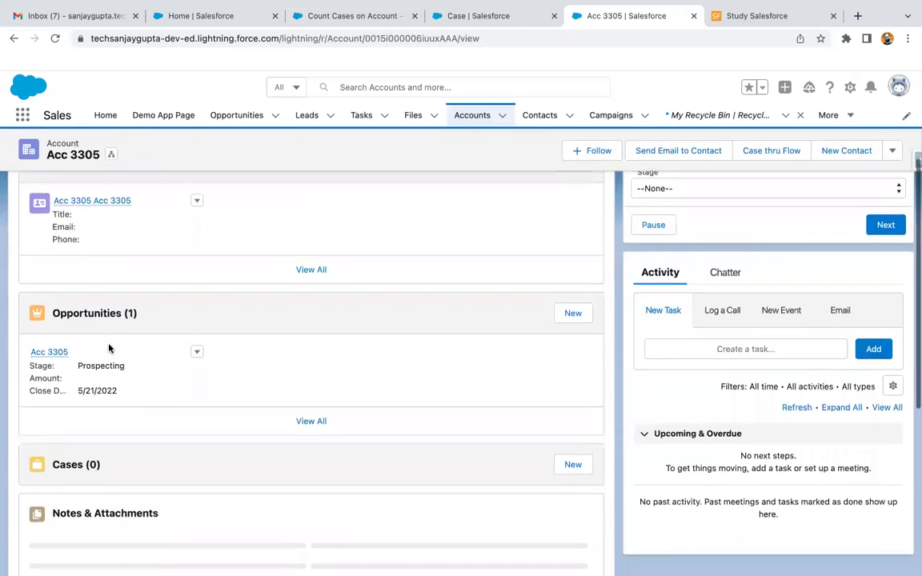
scroll(109, 350, "down", 2)
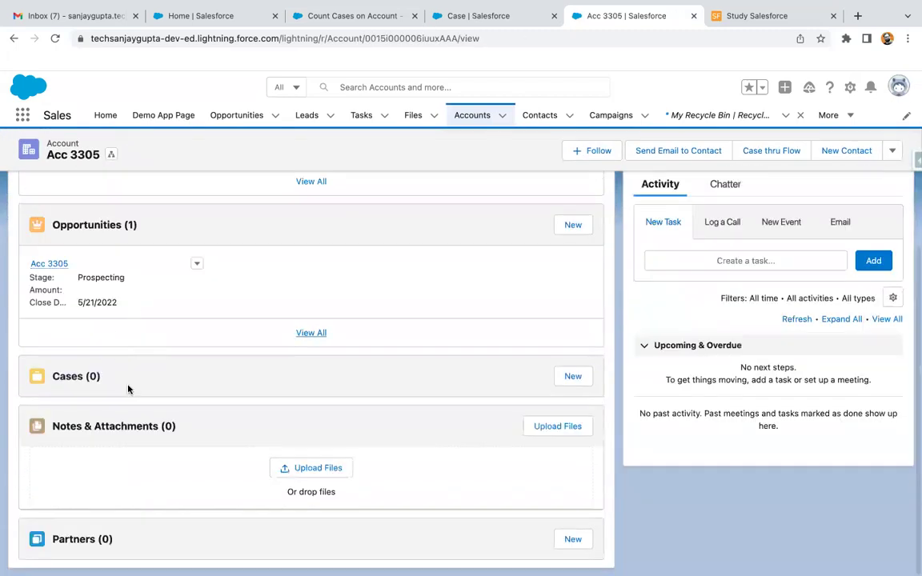
scroll(149, 386, "up", 5)
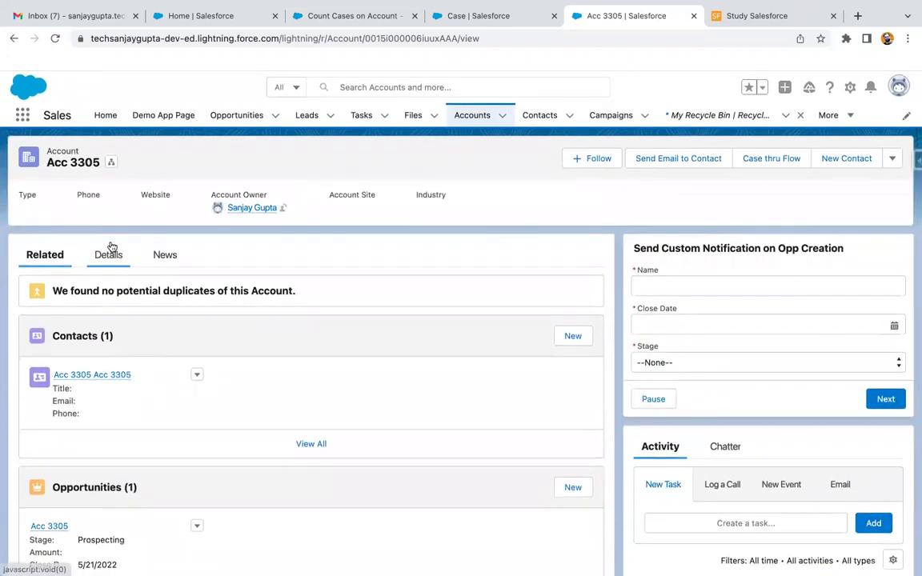
left_click(105, 254)
scroll(142, 342, "down", 3)
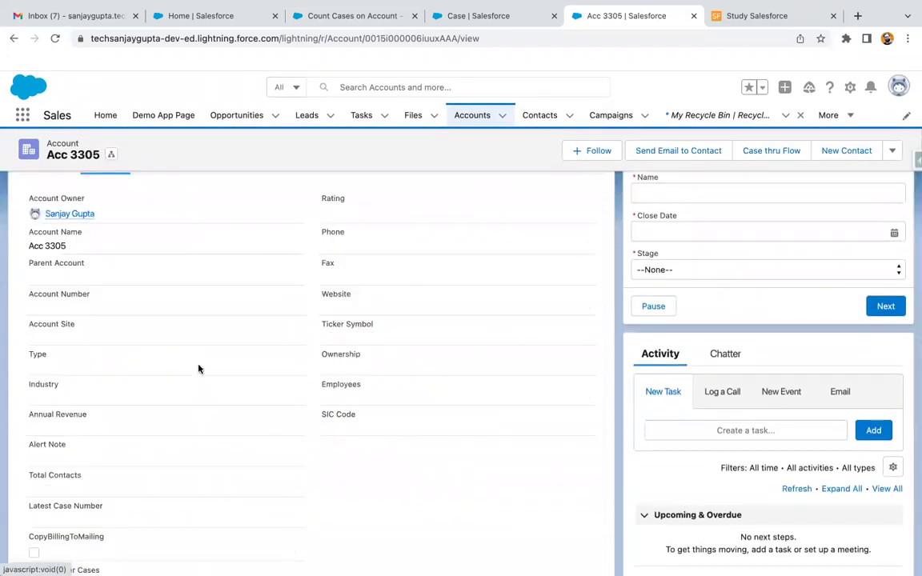
scroll(199, 369, "down", 3)
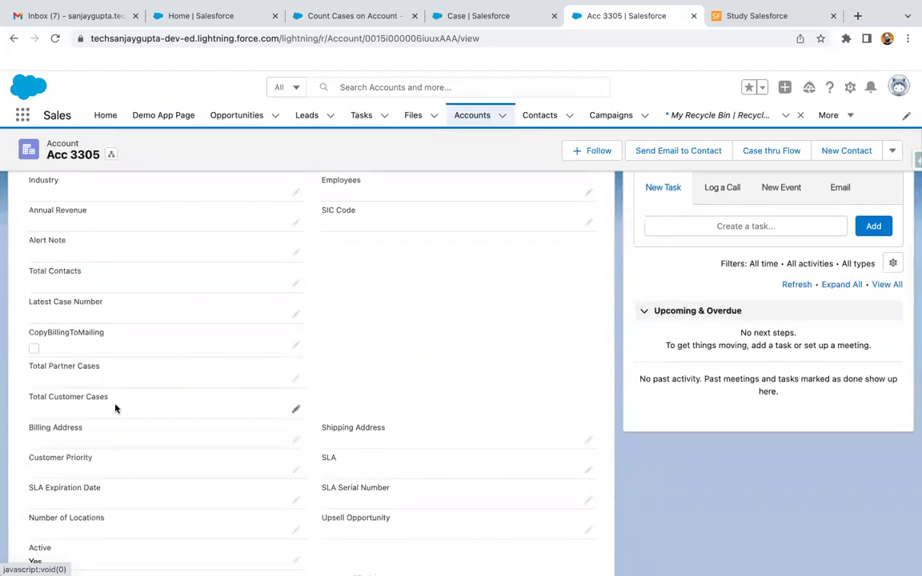
scroll(115, 408, "up", 5)
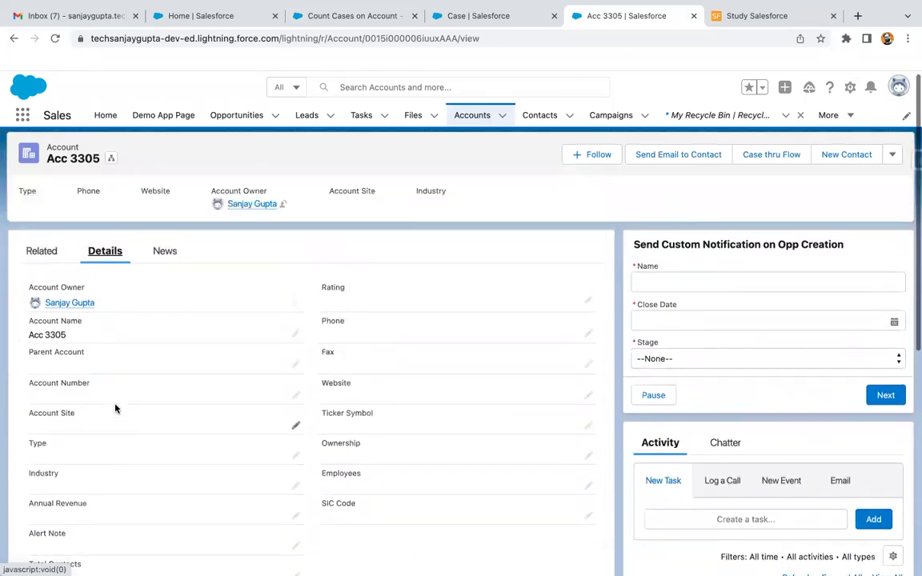
- Create a related case on Acc 3305 with record type Partner Case and Case Origin Phone
left_click(40, 260)
scroll(188, 424, "down", 5)
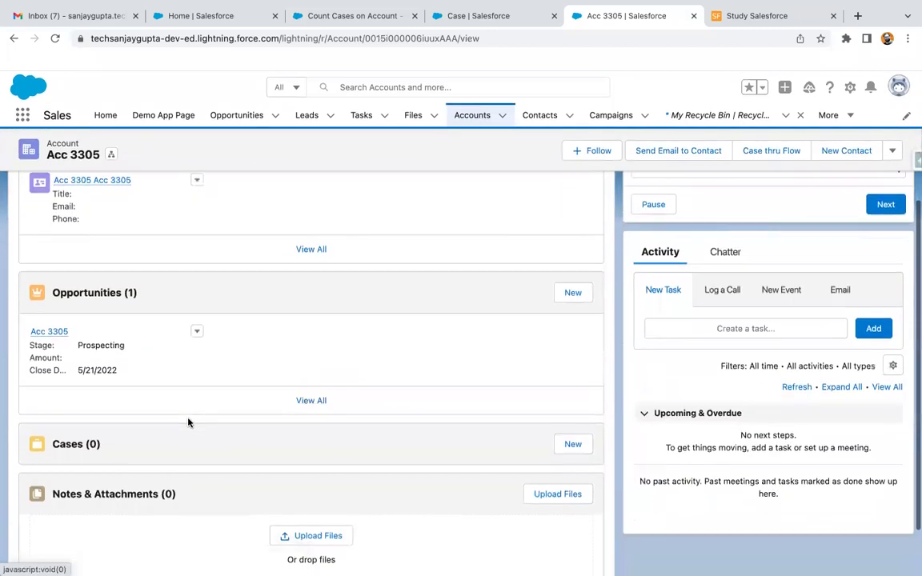
left_click(572, 382)
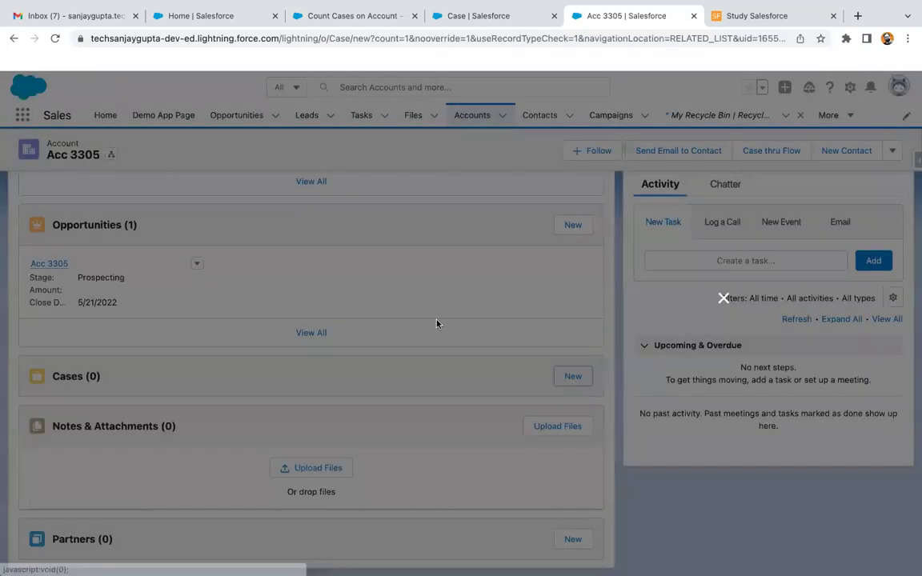
left_click(701, 378)
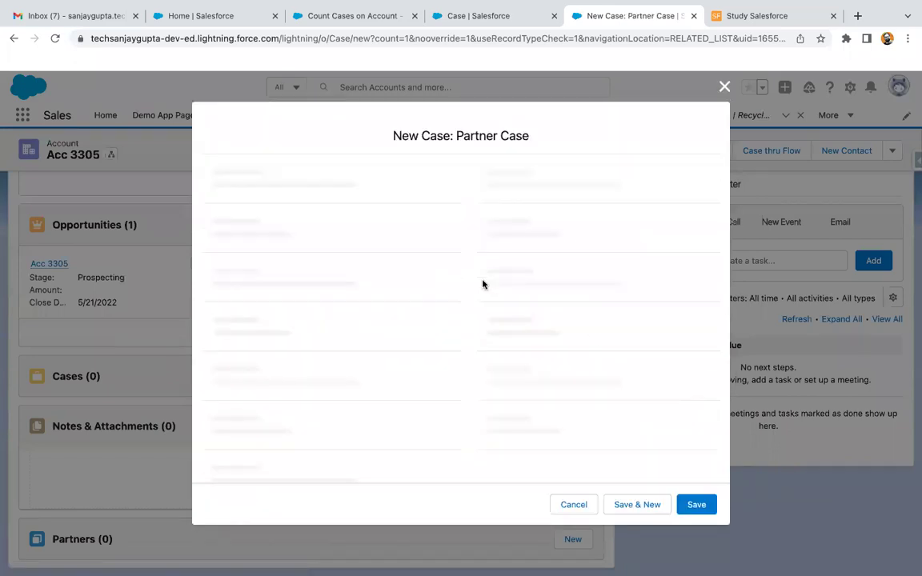
scroll(536, 388, "down", 1)
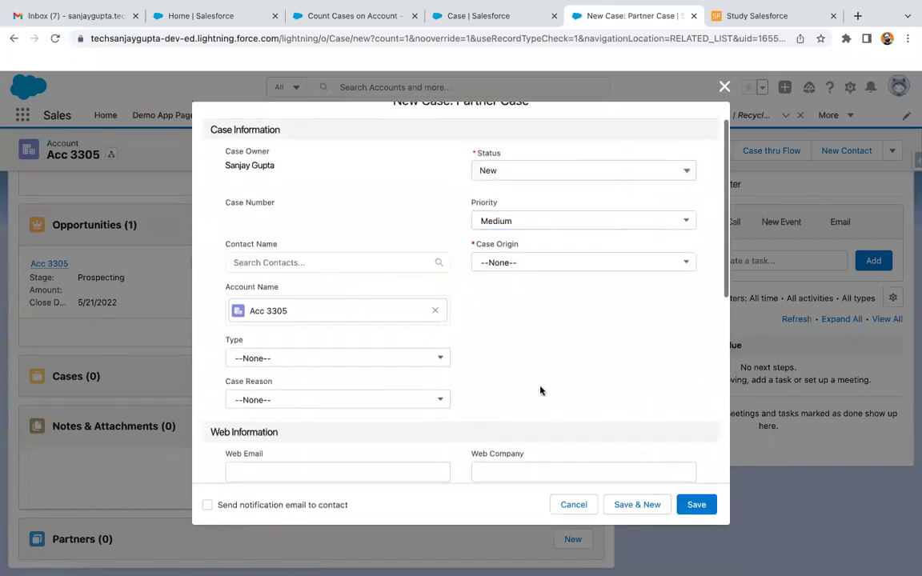
left_click(496, 261)
left_click(502, 307)
scroll(539, 316, "up", 1)
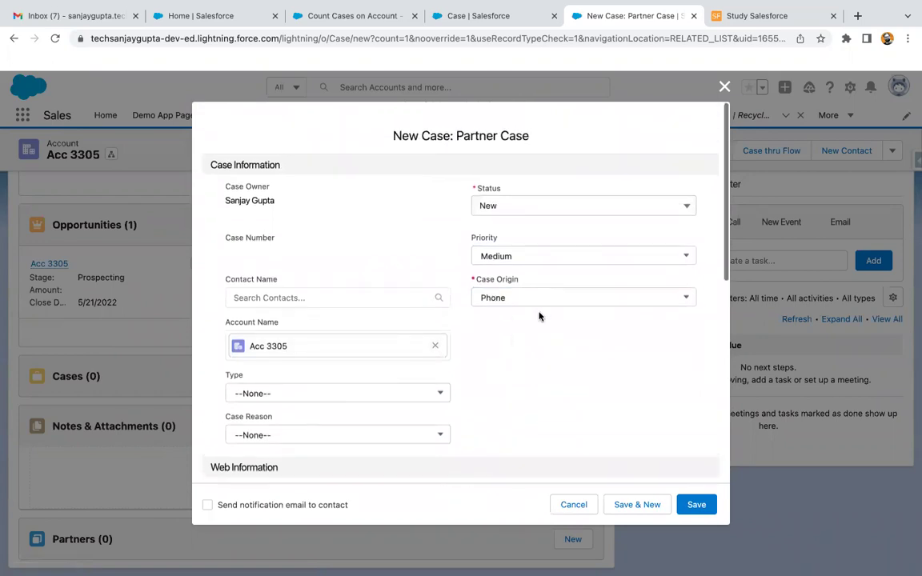
left_click(698, 508)
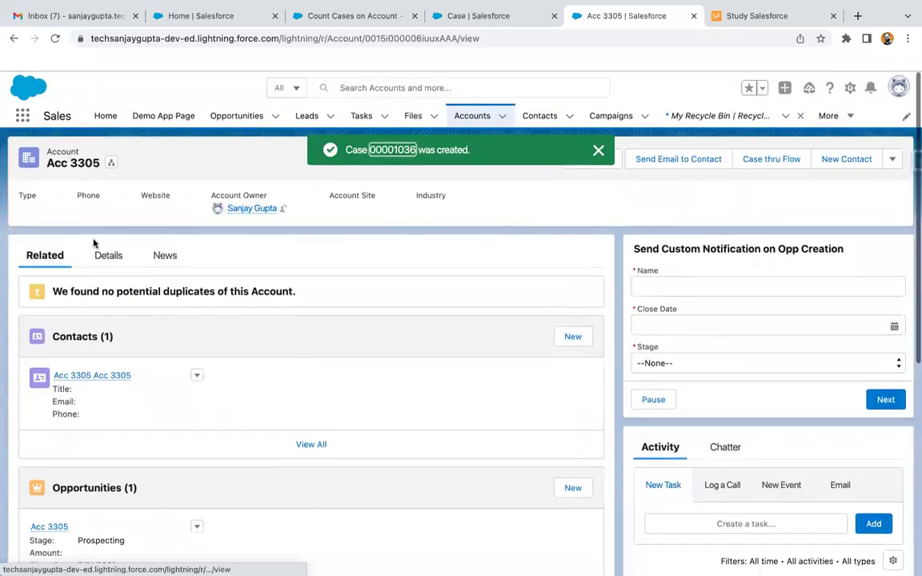
- Open the details of account Acc 3305, reload the record and check its Total Partner Cases and Total Customer Cases fields
left_click(107, 253)
scroll(195, 344, "down", 1)
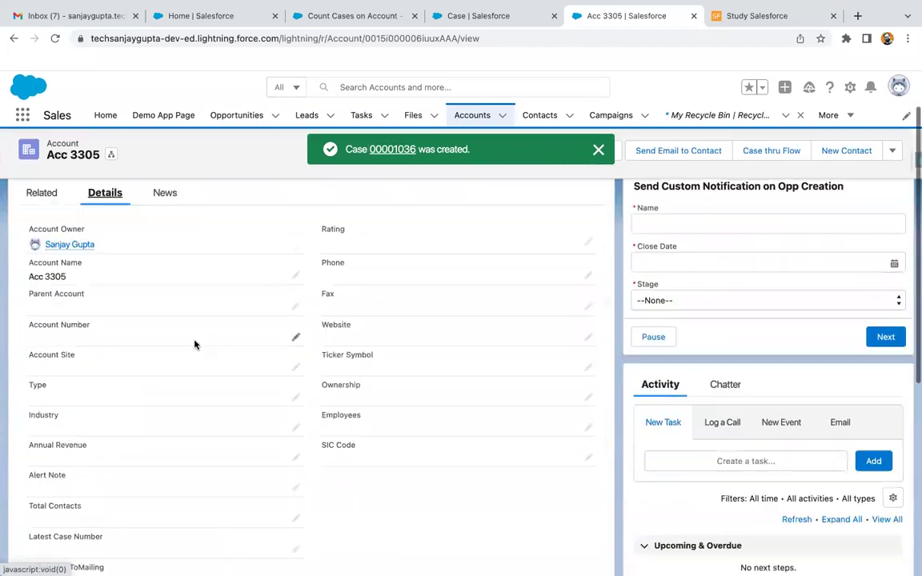
scroll(194, 344, "down", 5)
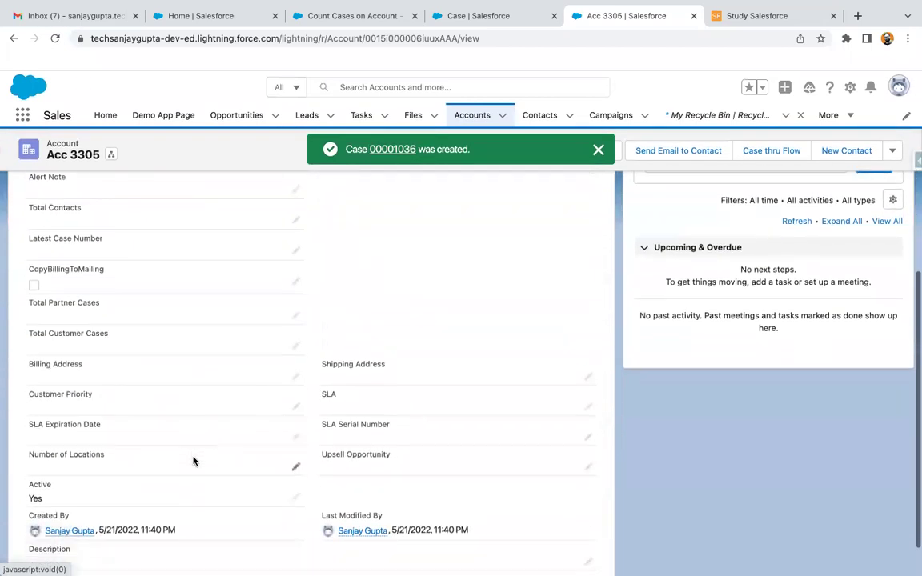
scroll(193, 461, "up", 1)
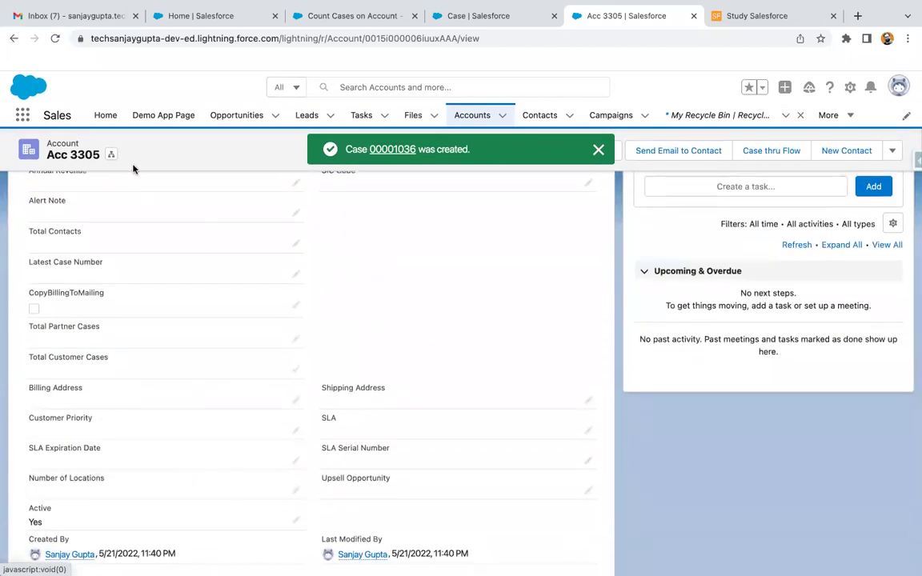
left_click(54, 38)
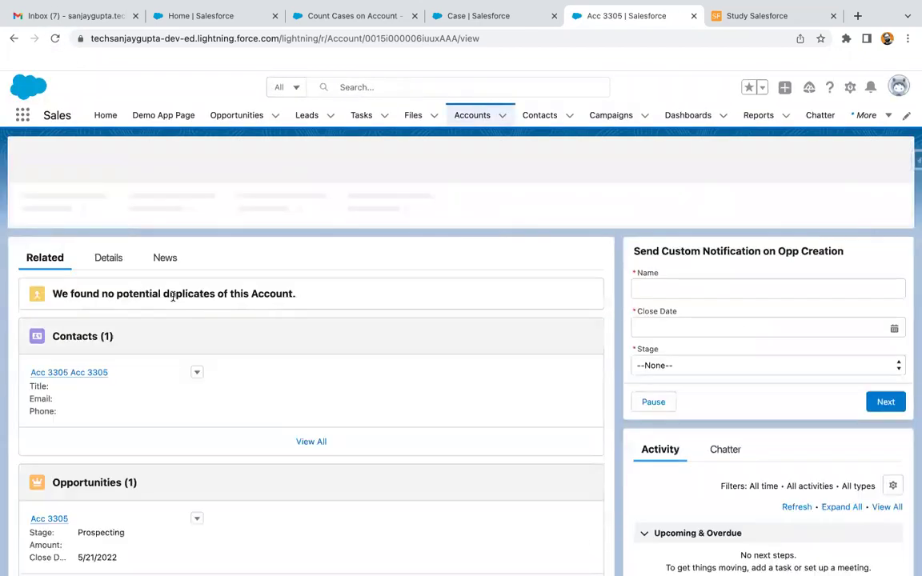
left_click(109, 253)
scroll(173, 362, "down", 2)
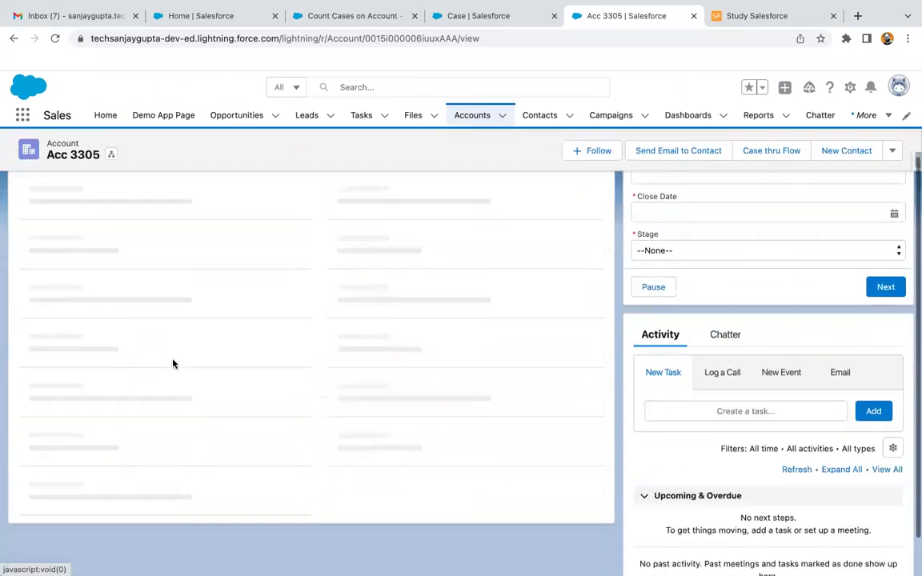
scroll(173, 362, "down", 2)
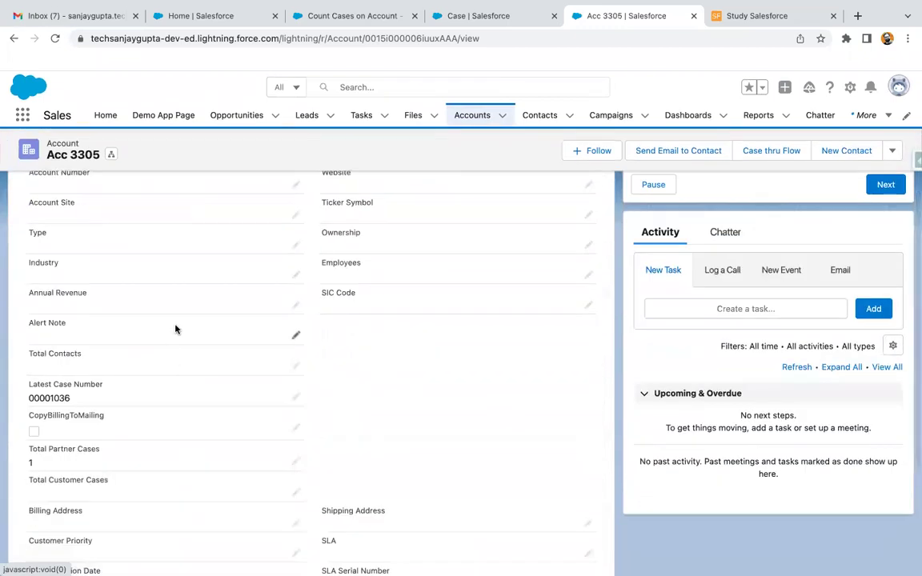
scroll(176, 329, "down", 2)
scroll(176, 328, "down", 1)
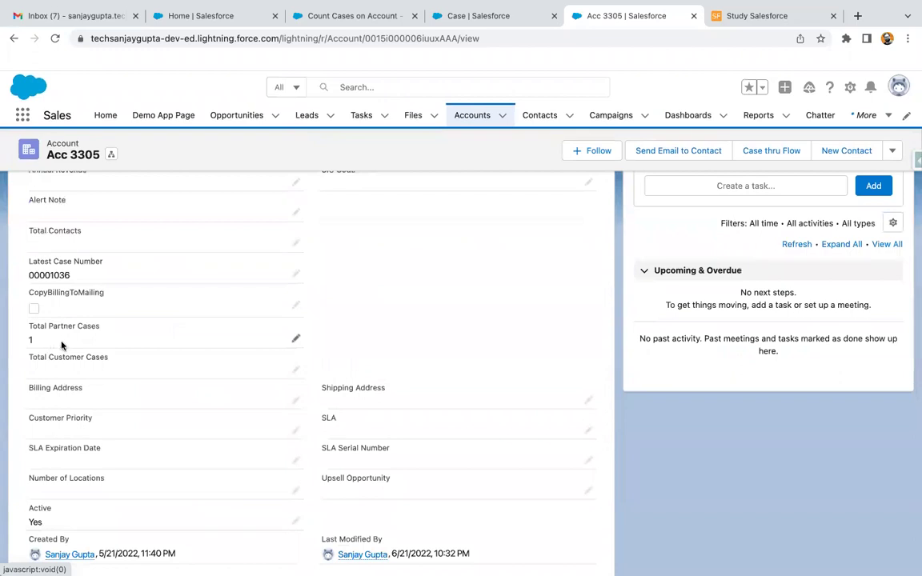
- Create a related case on Acc 3305 with record type Customer Case and Case Origin Phone
scroll(102, 239, "up", 5)
scroll(75, 326, "up", 2)
left_click(45, 257)
scroll(264, 461, "down", 3)
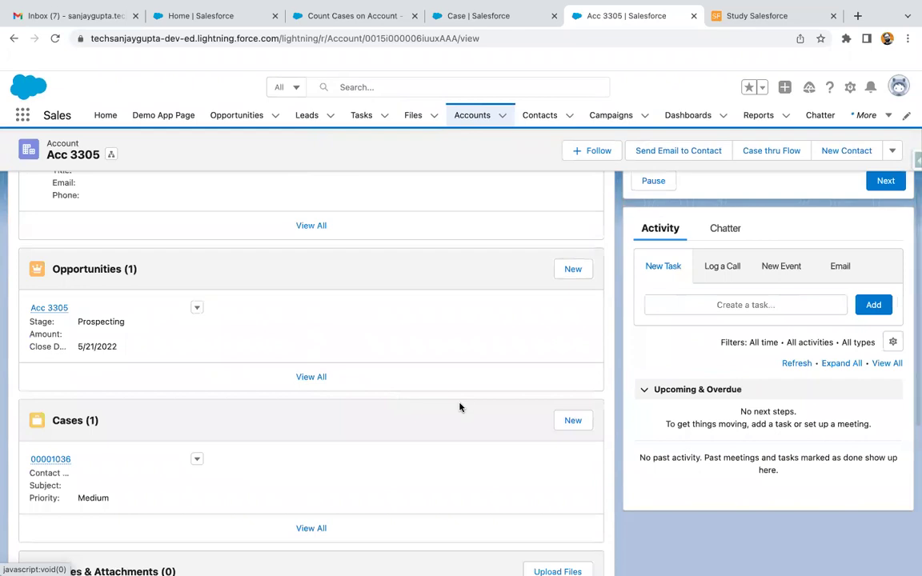
scroll(480, 392, "down", 2)
left_click(572, 325)
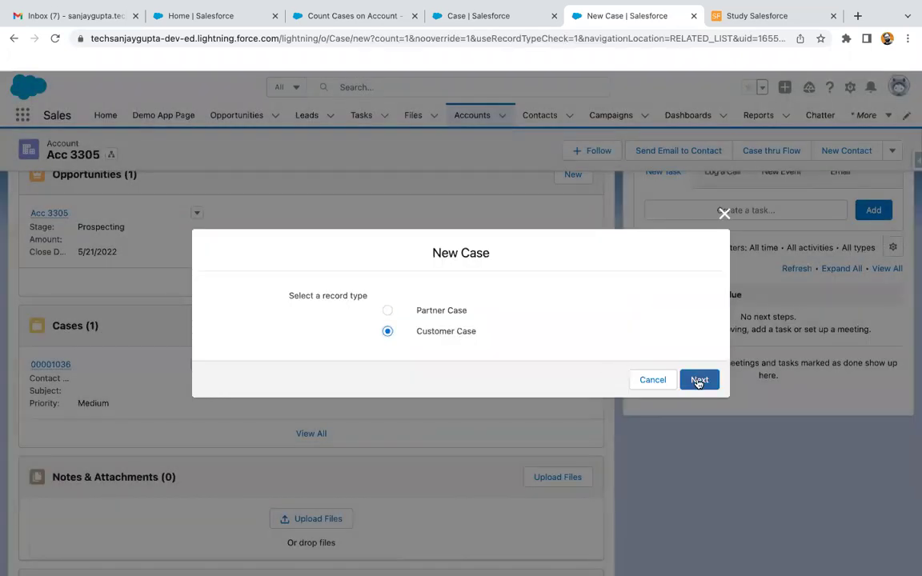
left_click(698, 381)
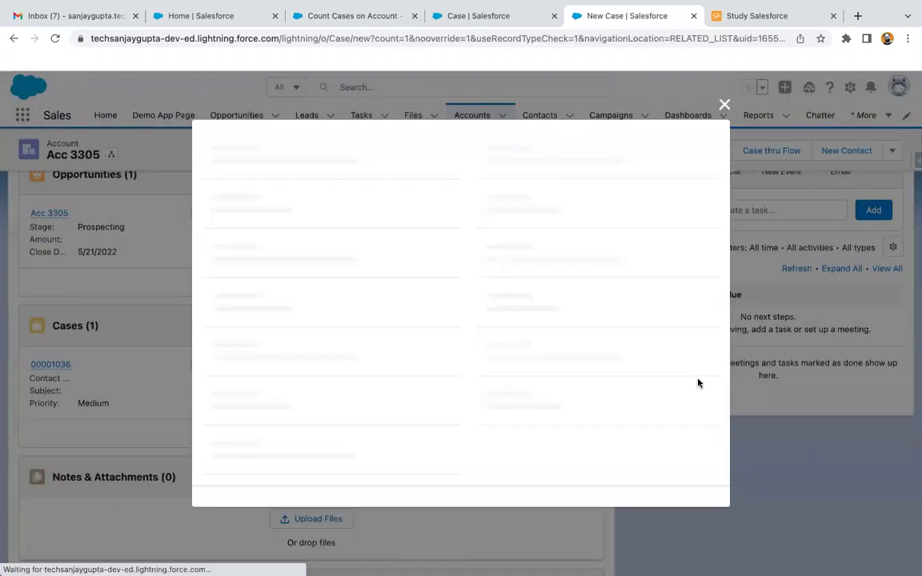
left_click(524, 296)
left_click(521, 348)
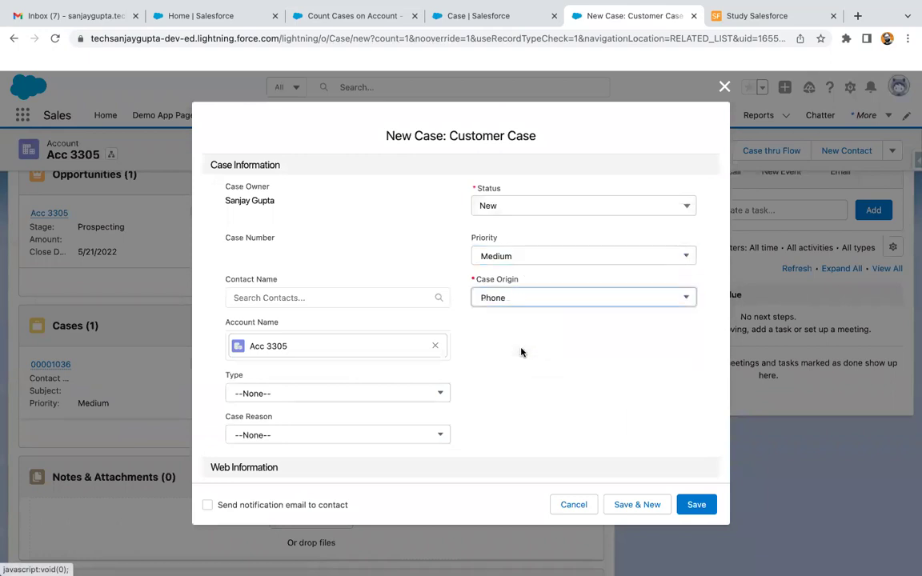
left_click(695, 504)
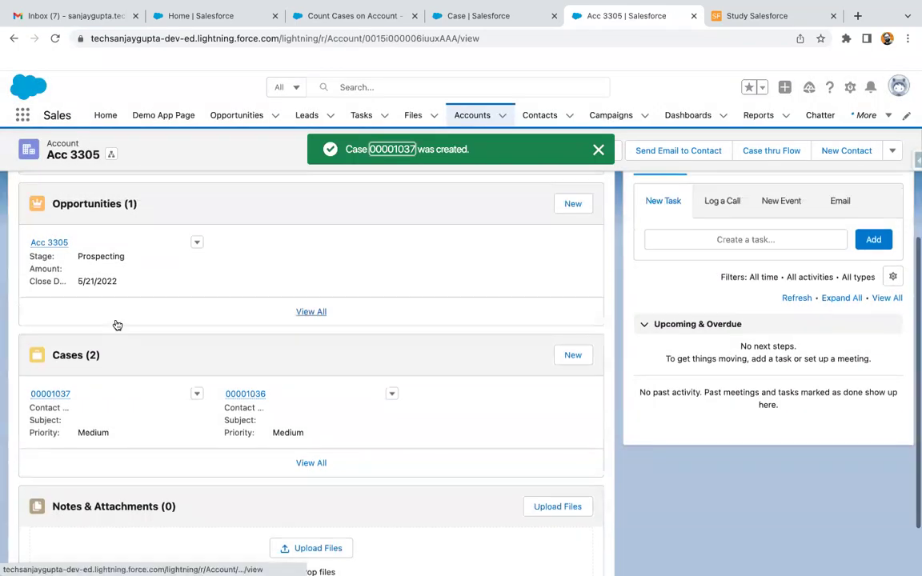
- Create another related case on Acc 3305 with record type Partner Case, choosing a case origin and saving it
left_click(573, 354)
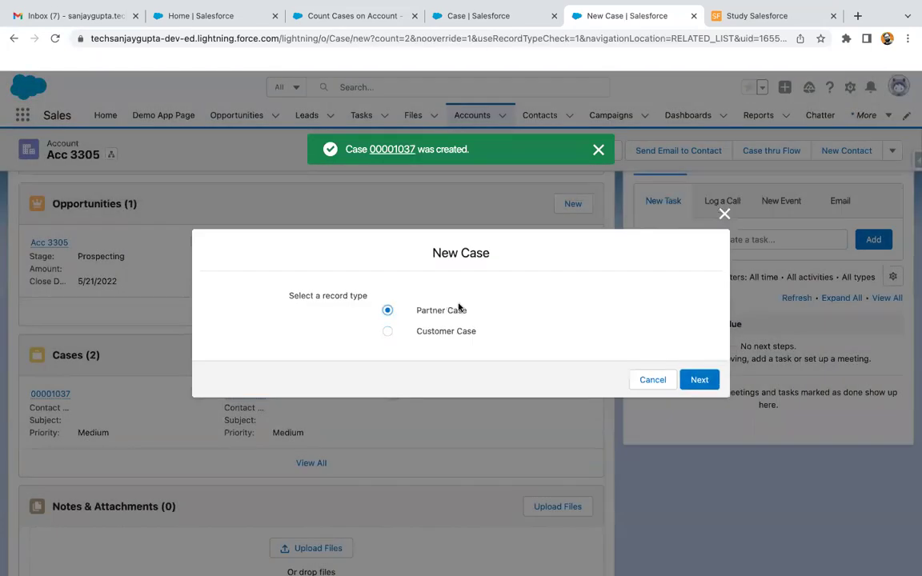
left_click(700, 379)
left_click(522, 298)
left_click(528, 369)
left_click(679, 505)
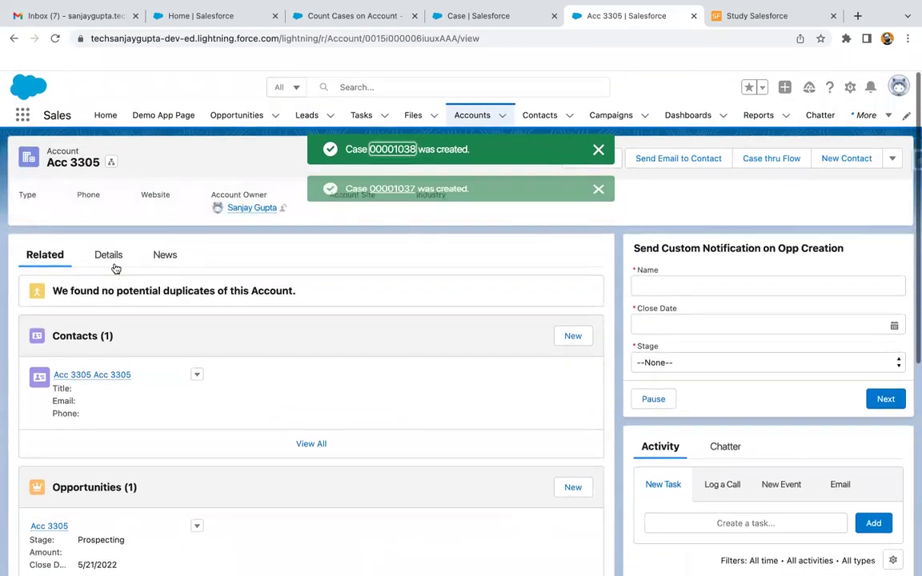
- Reload account Acc 3305 and recheck the partner and customer case totals in its details
left_click(112, 254)
scroll(185, 400, "down", 5)
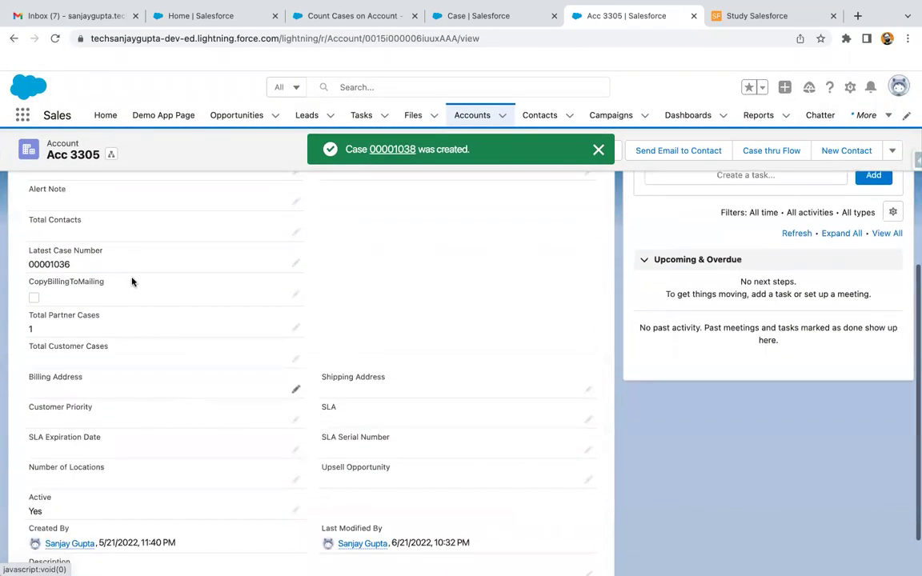
left_click(55, 39)
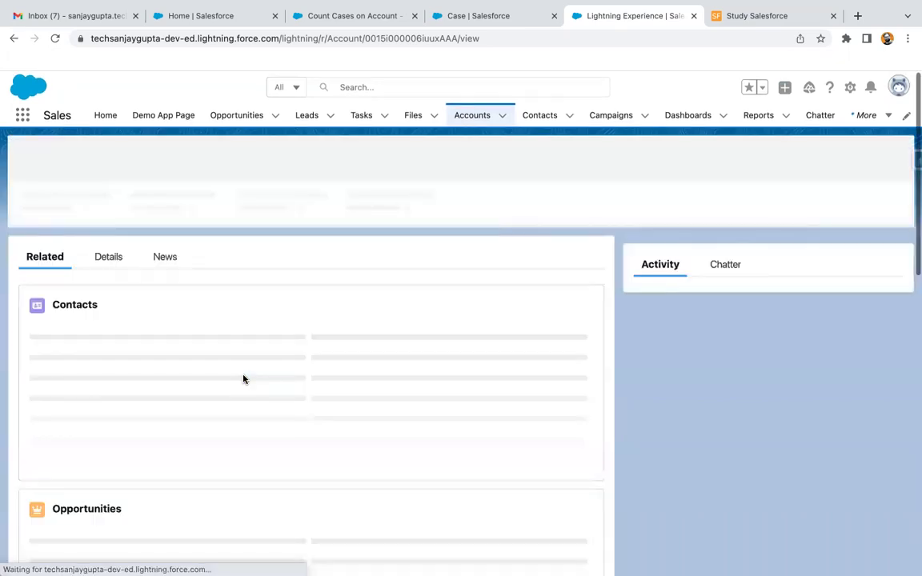
left_click(111, 257)
scroll(112, 257, "down", 1)
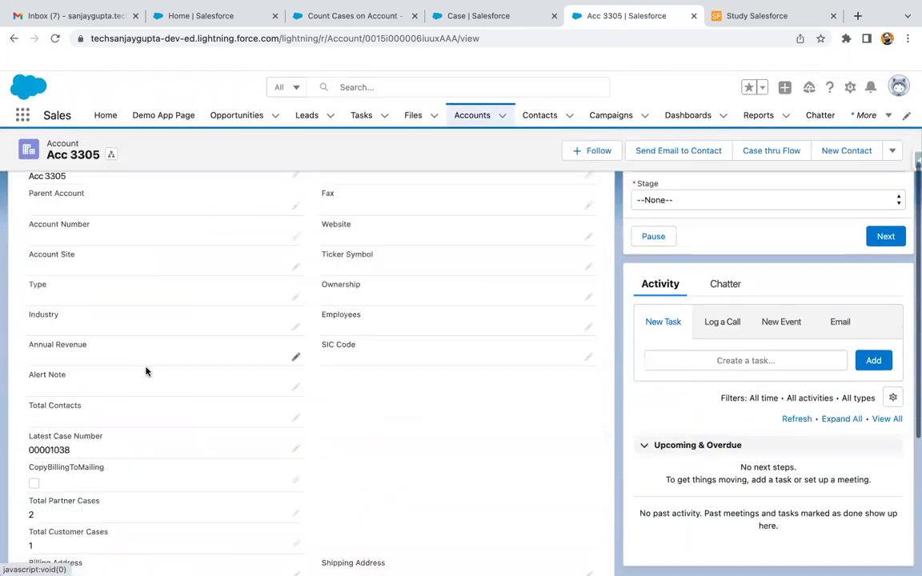
scroll(144, 372, "down", 2)
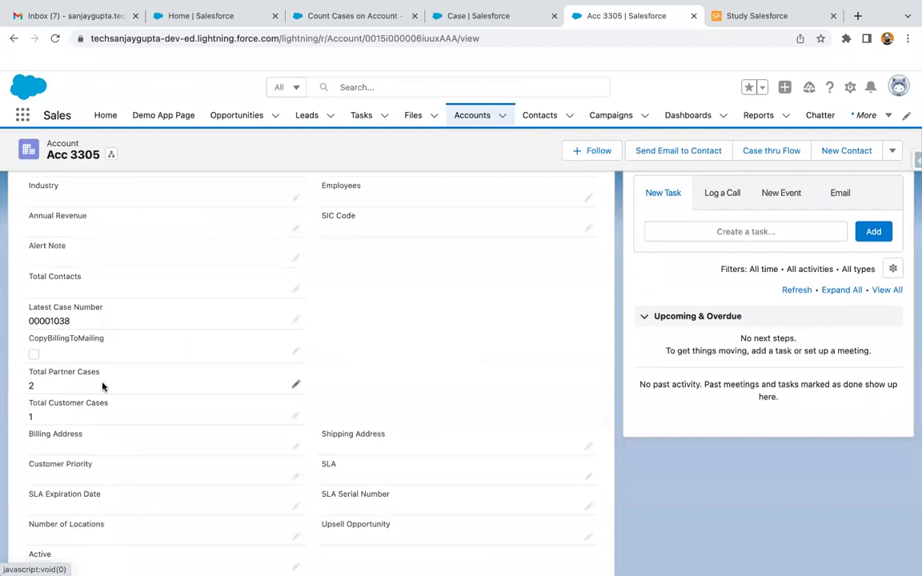
- Review the Count Cases on Account flow in Flow Builder, and switch to the Record Triggered Flow scenario slide
left_click(373, 19)
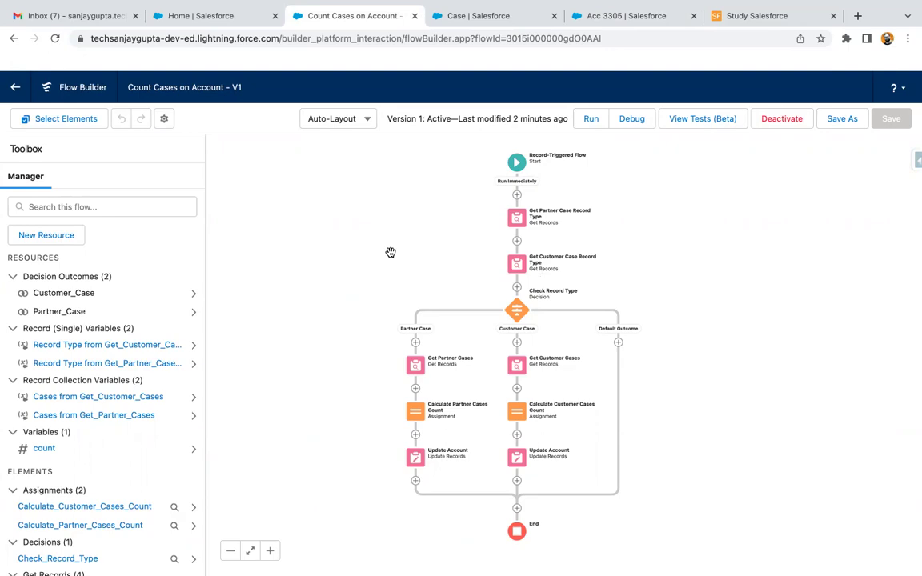
key("super+Tab")
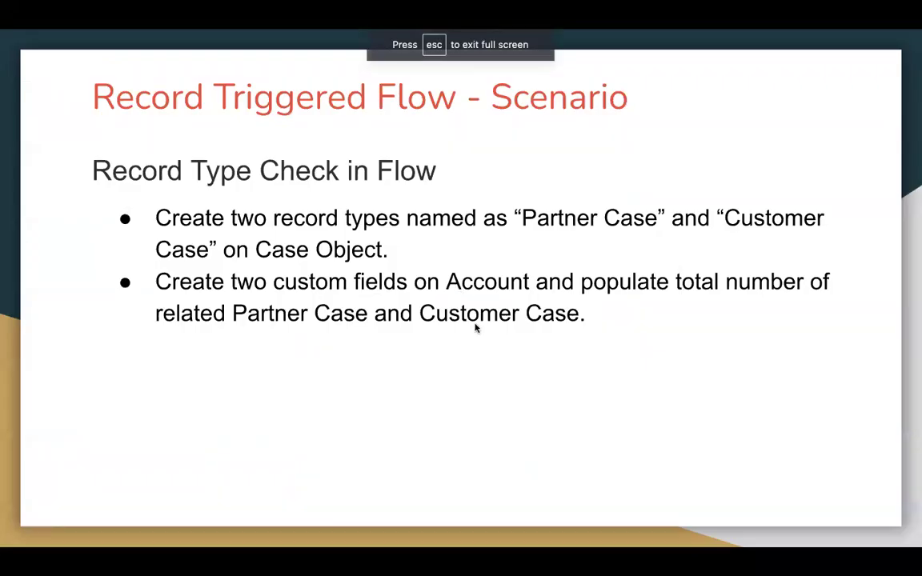